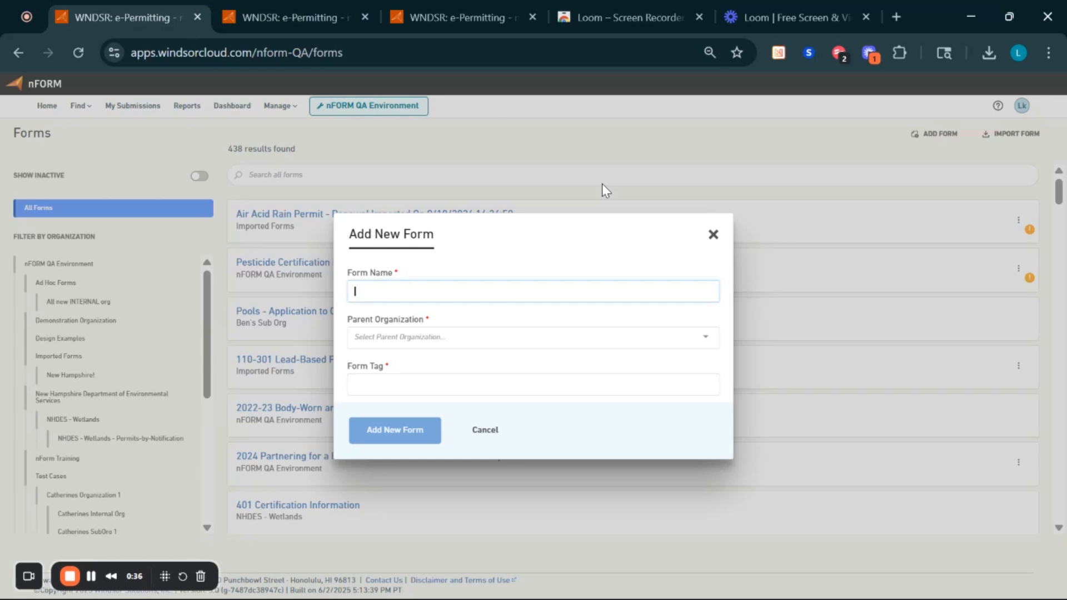
- Enter 'Demo form - Walkthrough' as the name, nFORM QA Environment as parent, and tag TAG12345
{"action": "type", "text": "Demo form -"}
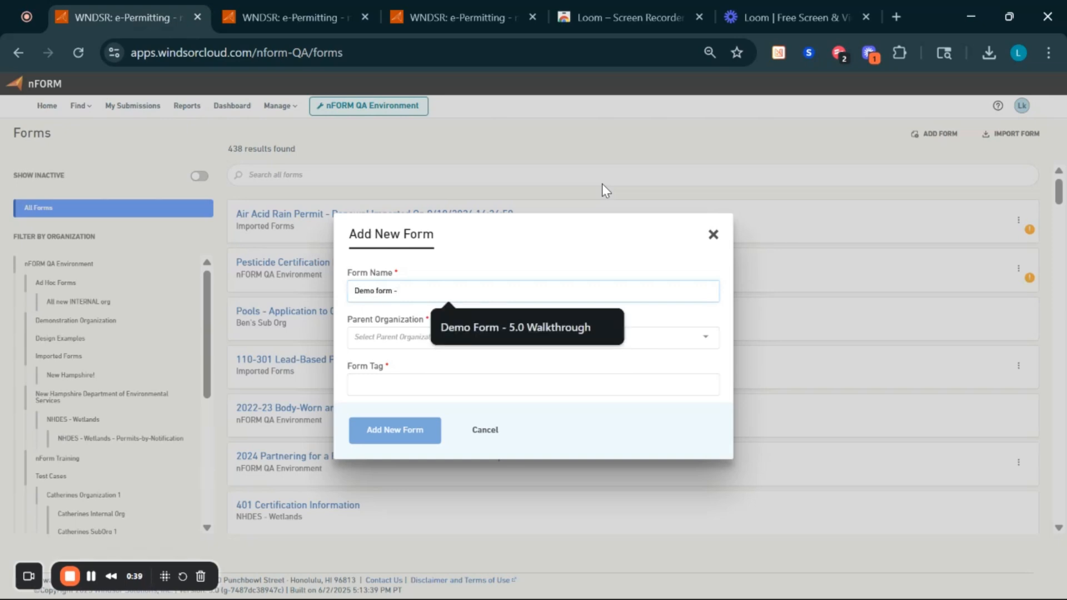
{"action": "type", "text": " Walkthrough"}
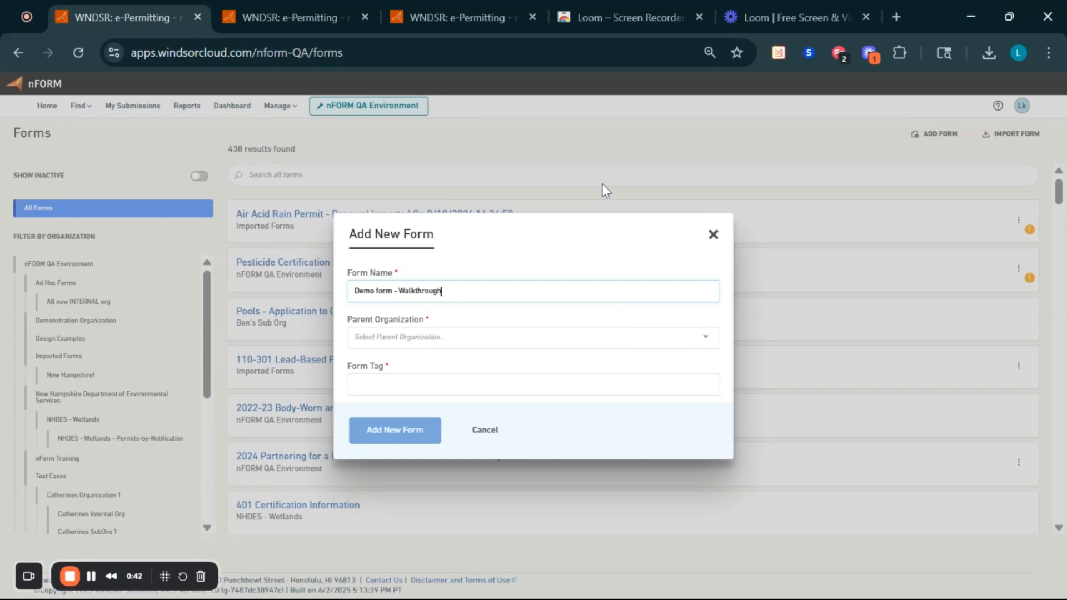
{"action": "key", "text": "Tab"}
{"action": "left_click", "coordinate": [458, 369]}
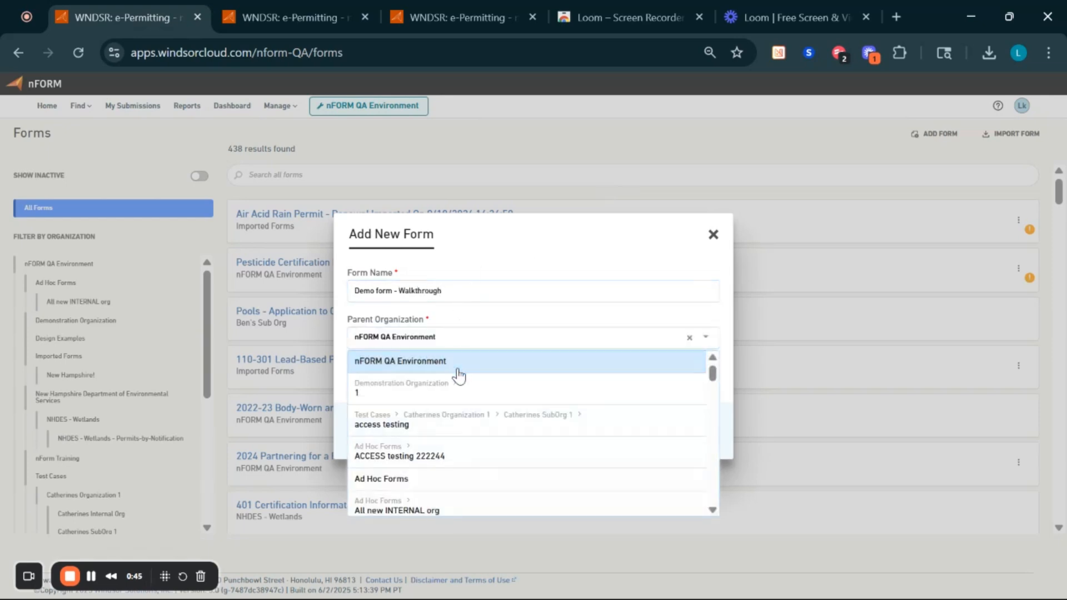
{"action": "left_click", "coordinate": [457, 372]}
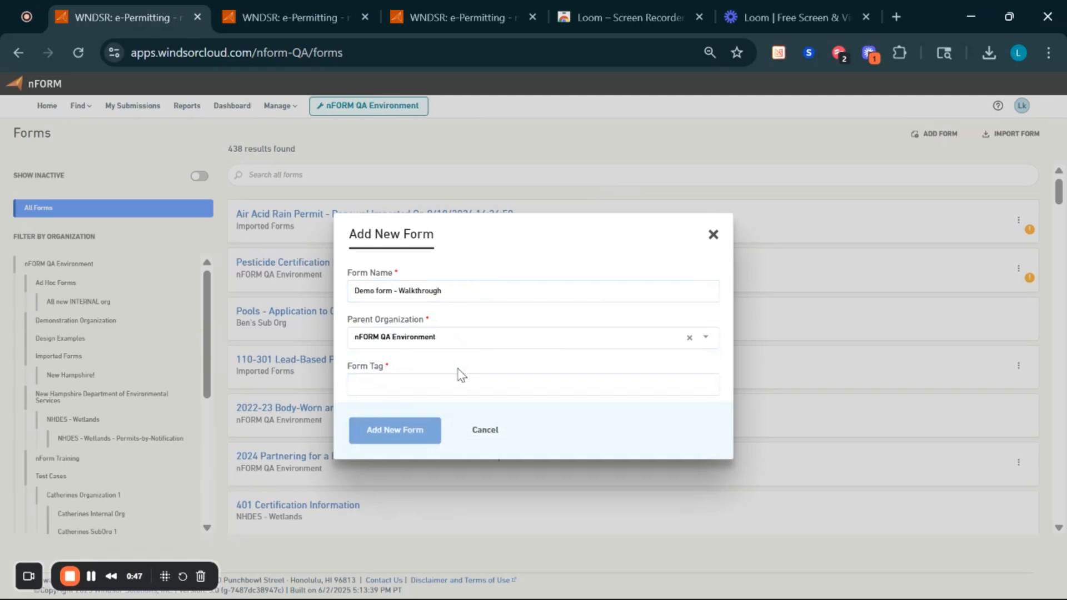
{"action": "left_click", "coordinate": [427, 389]}
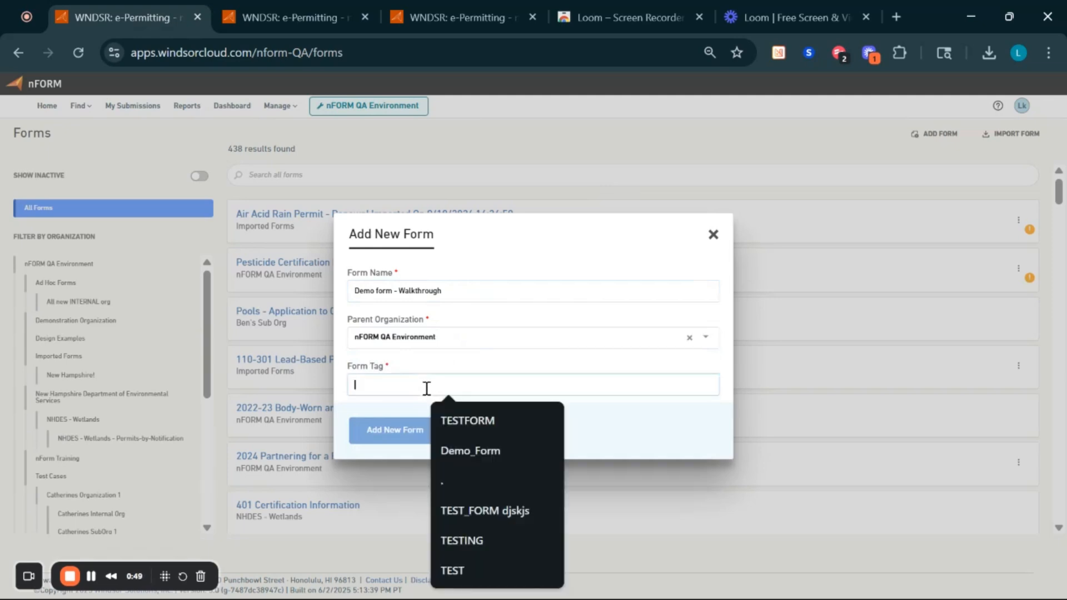
{"action": "type", "text": "TAG12345"}
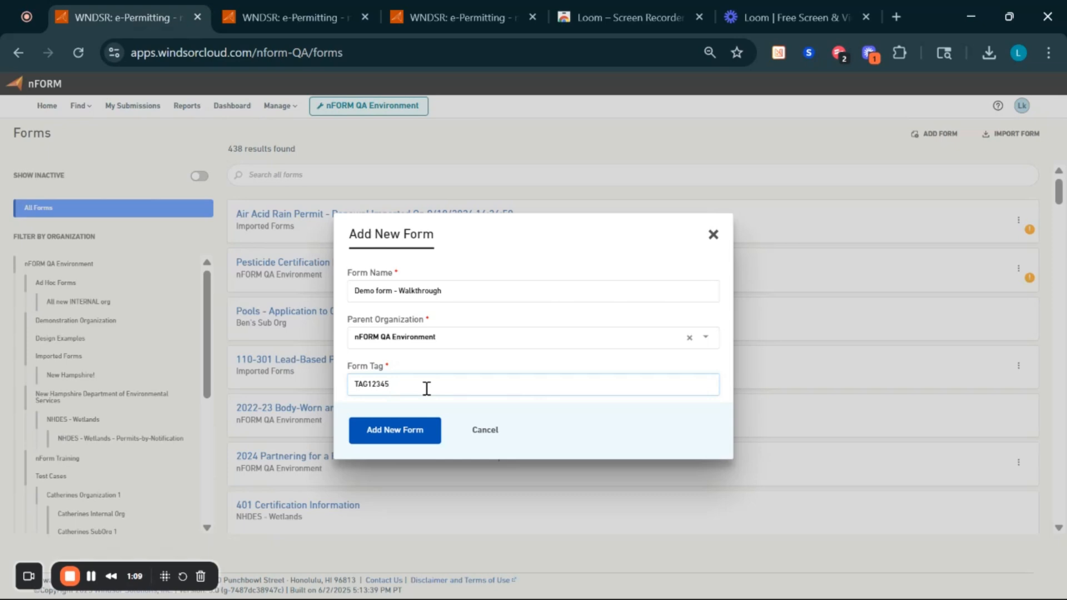
- Create the form and wait for its Draft v1.0 settings page to load
{"action": "left_click", "coordinate": [409, 434]}
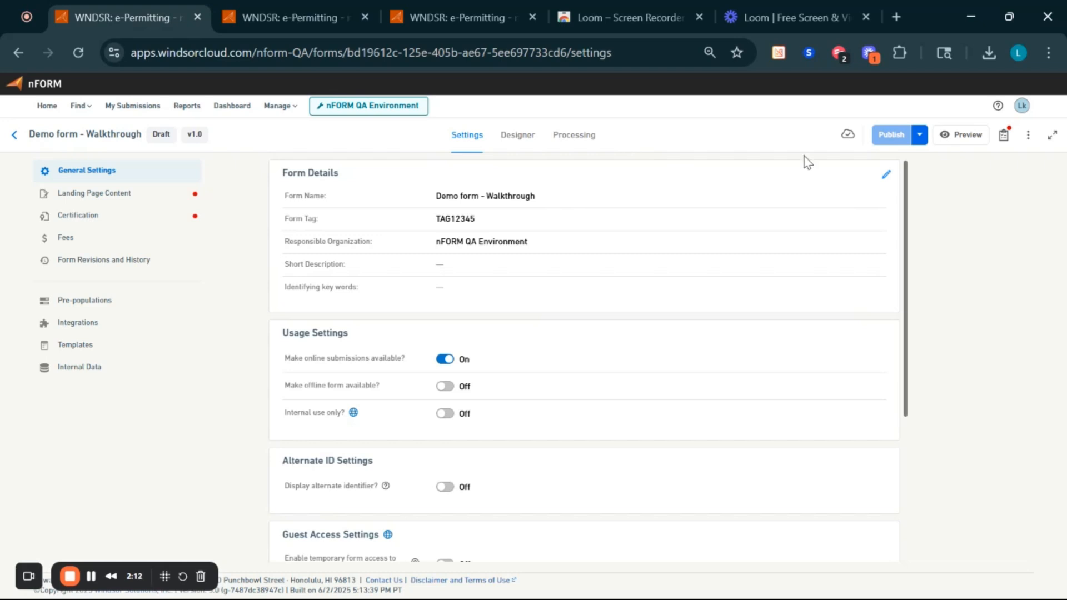
{"action": "mouse_move", "coordinate": [846, 141]}
- Check the Publish extra actions, then show the Publishing To-Do List of four missing requirements
{"action": "left_click", "coordinate": [919, 139]}
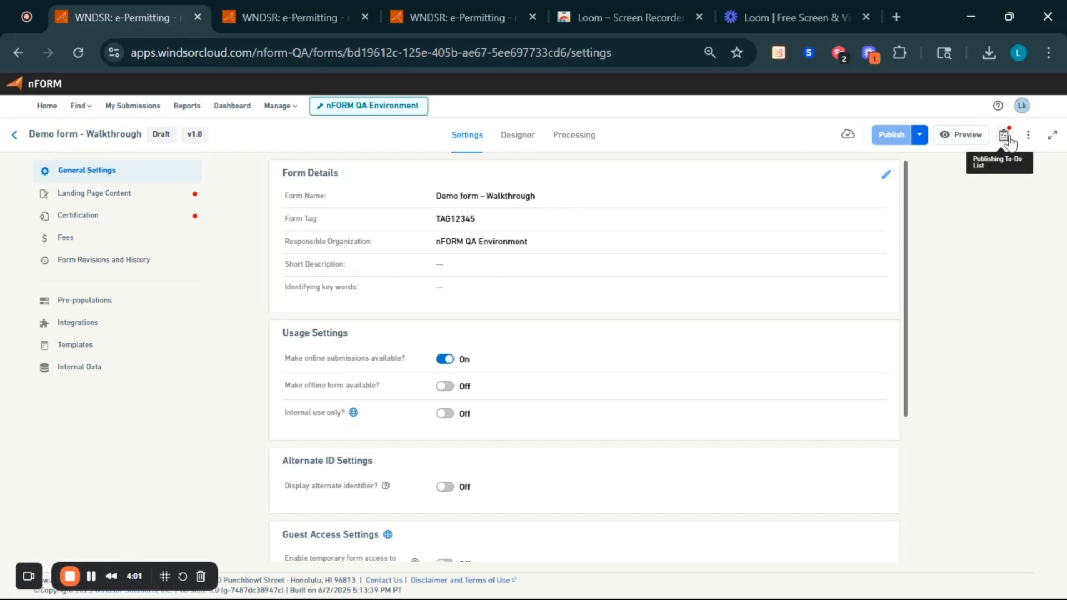
{"action": "left_click", "coordinate": [1006, 137]}
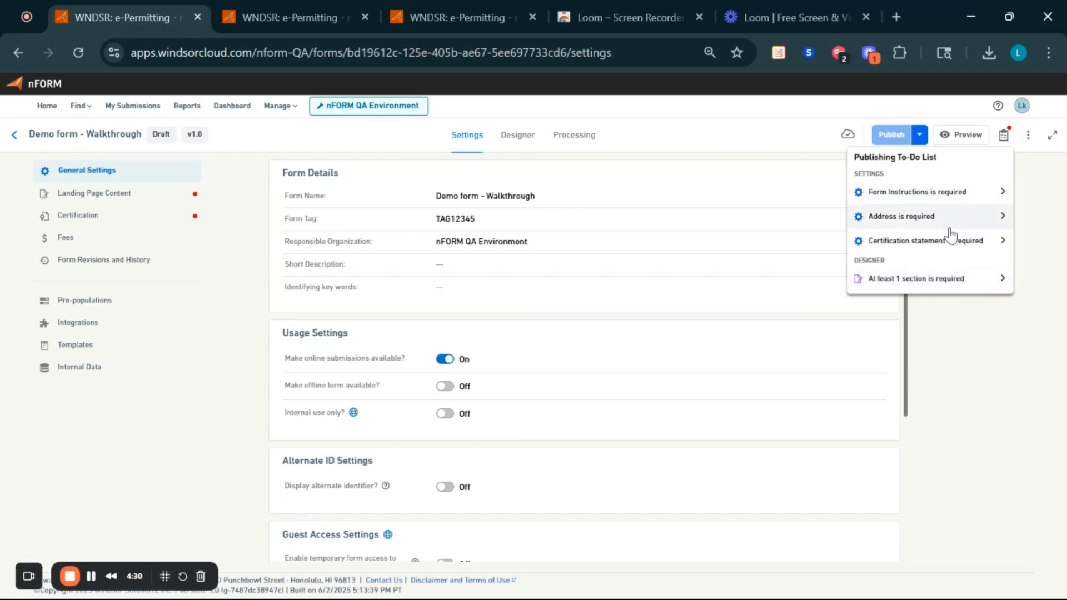
- Visit the Certification and Landing Page Content pages, then return to General Settings
{"action": "left_click", "coordinate": [953, 242]}
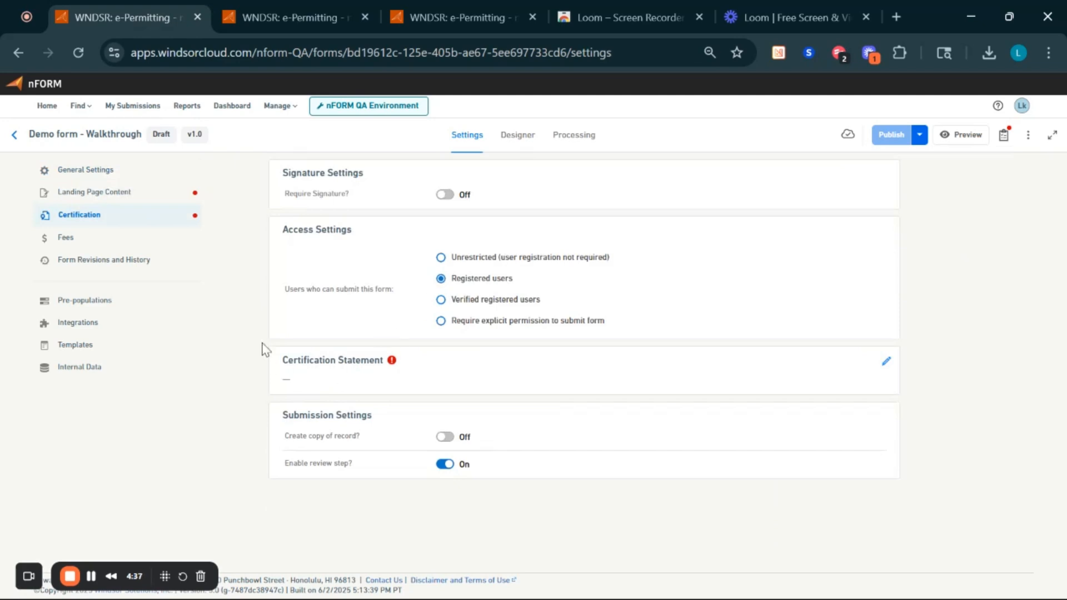
{"action": "left_click", "coordinate": [124, 215]}
{"action": "mouse_move", "coordinate": [392, 365]}
{"action": "left_click", "coordinate": [194, 200]}
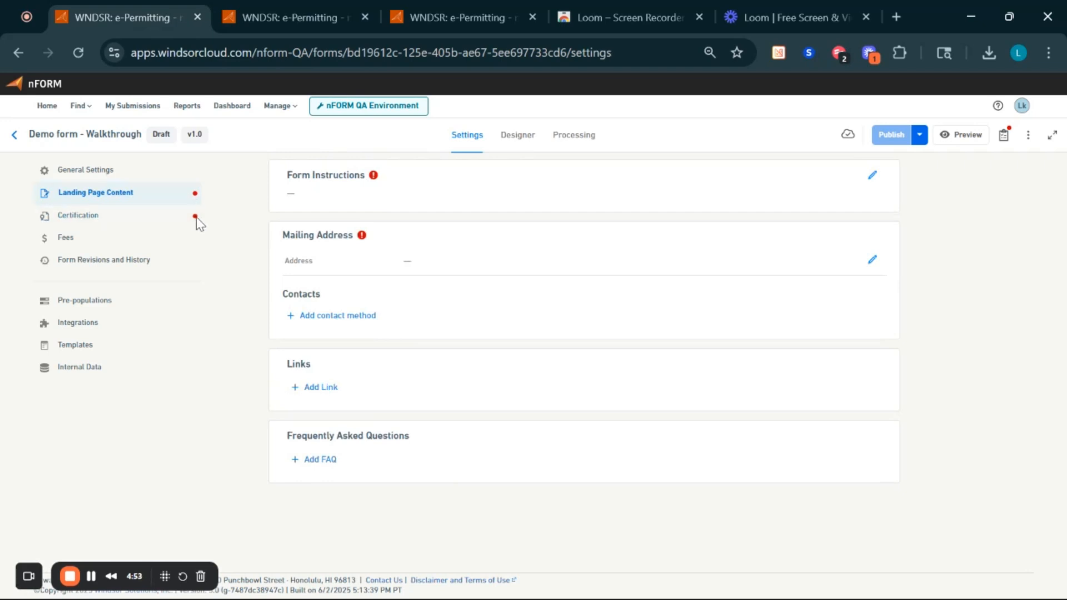
{"action": "left_click", "coordinate": [124, 173]}
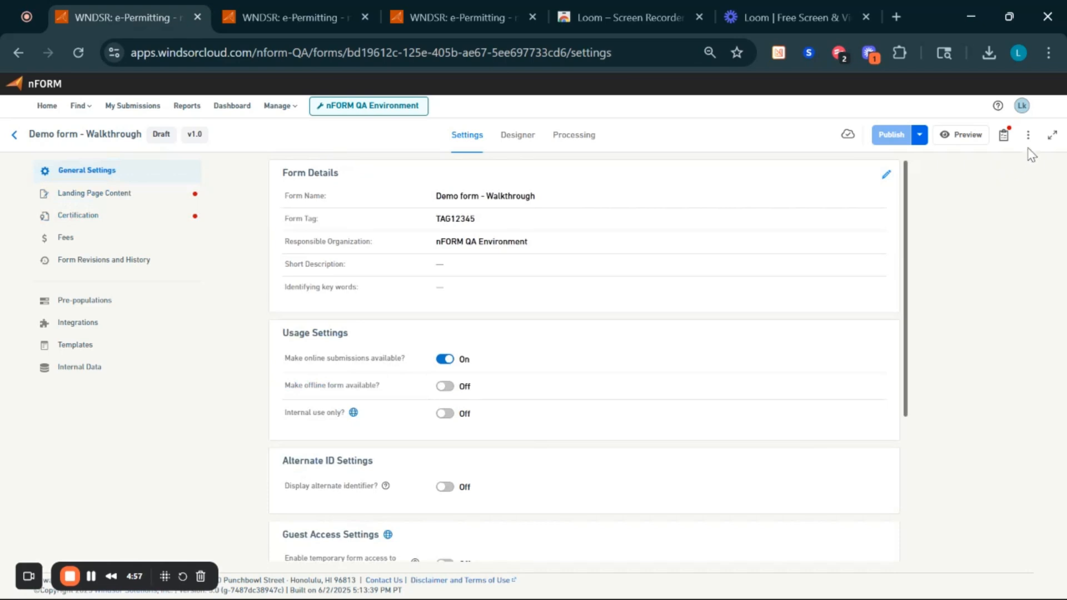
{"action": "left_click", "coordinate": [1027, 139]}
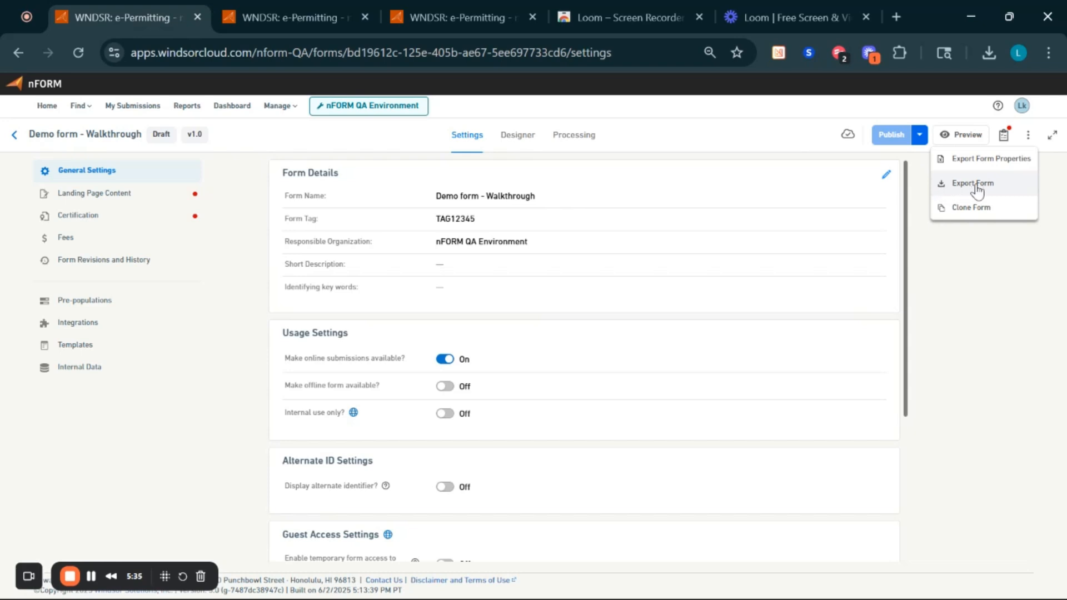
{"action": "left_click", "coordinate": [993, 266]}
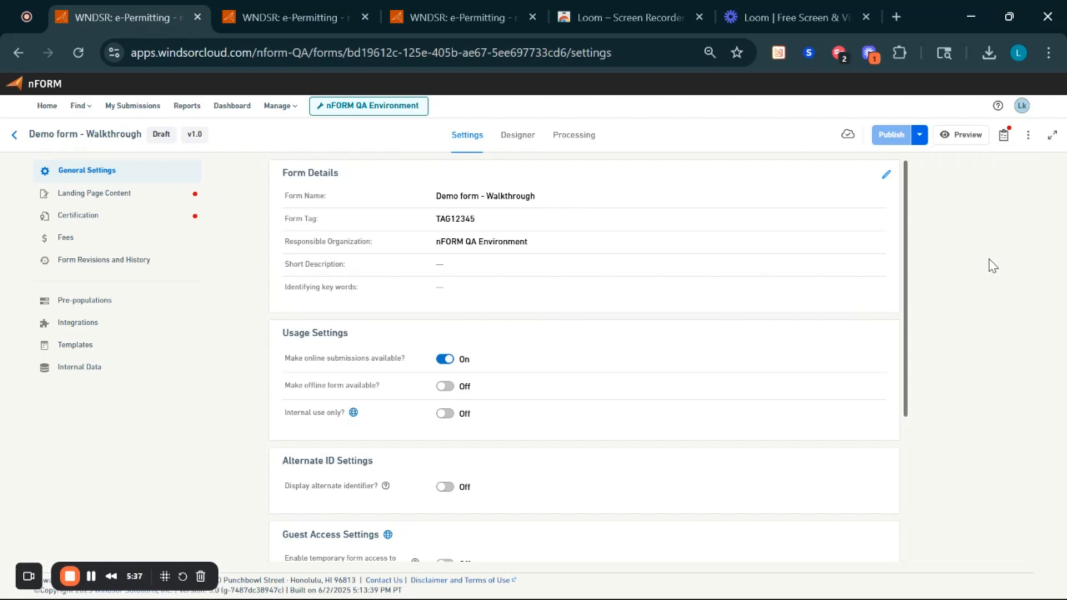
{"action": "left_click", "coordinate": [1053, 143]}
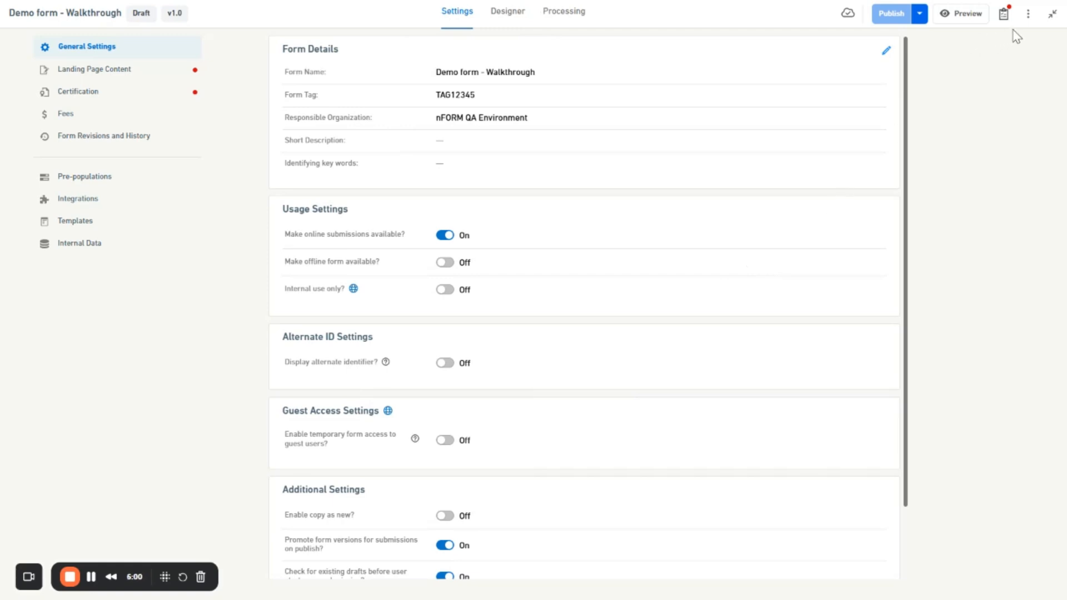
{"action": "left_click", "coordinate": [1051, 16]}
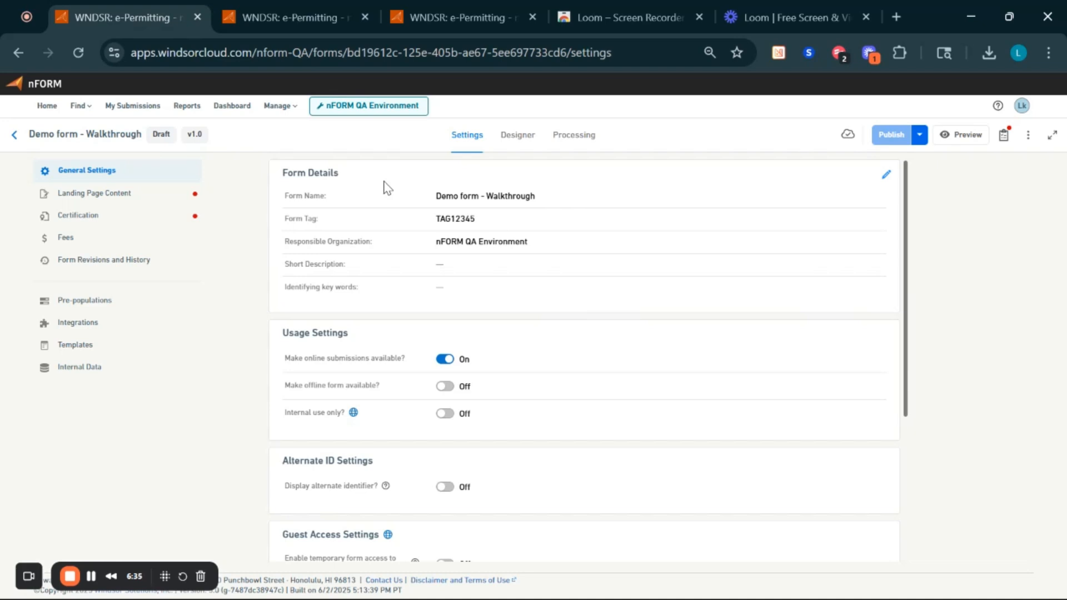
- Add the identifying keyword 'Demo' in Edit Form Details, keeping tag TAG12345, and save
{"action": "left_click", "coordinate": [887, 175]}
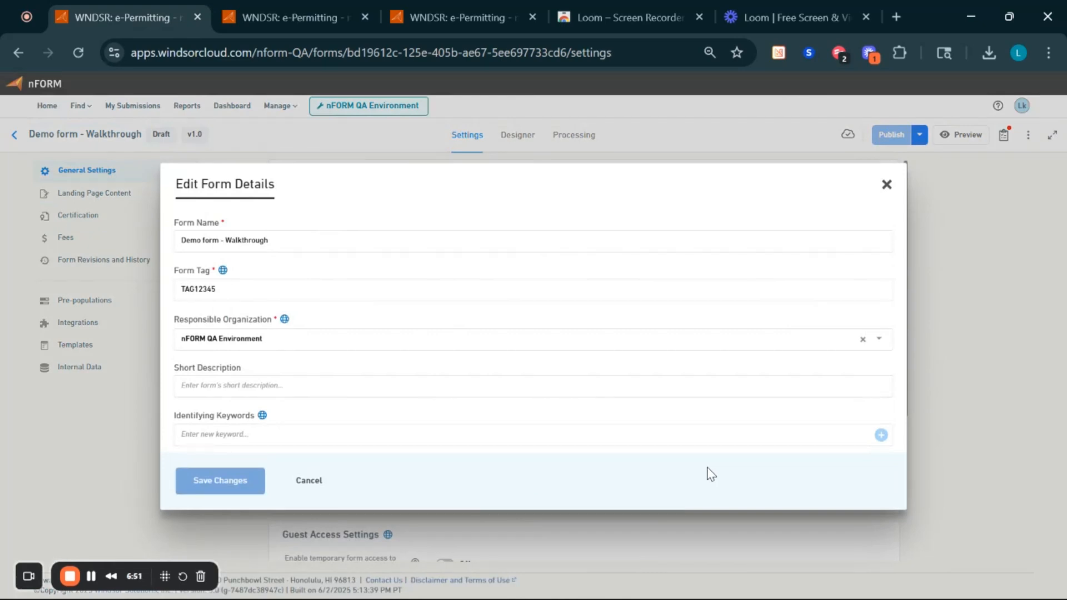
{"action": "mouse_move", "coordinate": [227, 273]}
{"action": "left_click", "coordinate": [296, 379]}
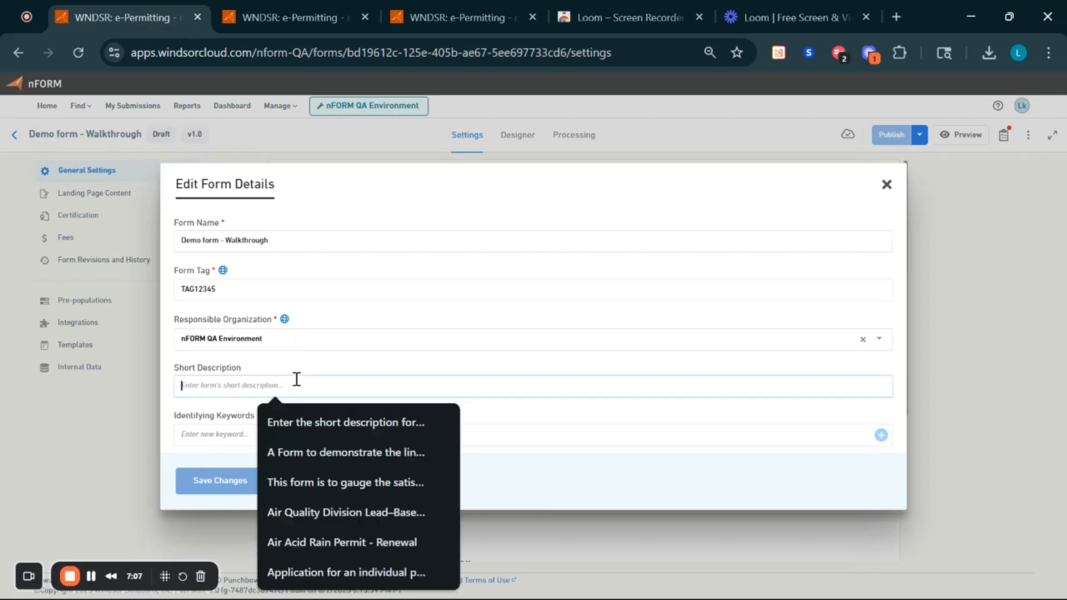
{"action": "left_click", "coordinate": [209, 411]}
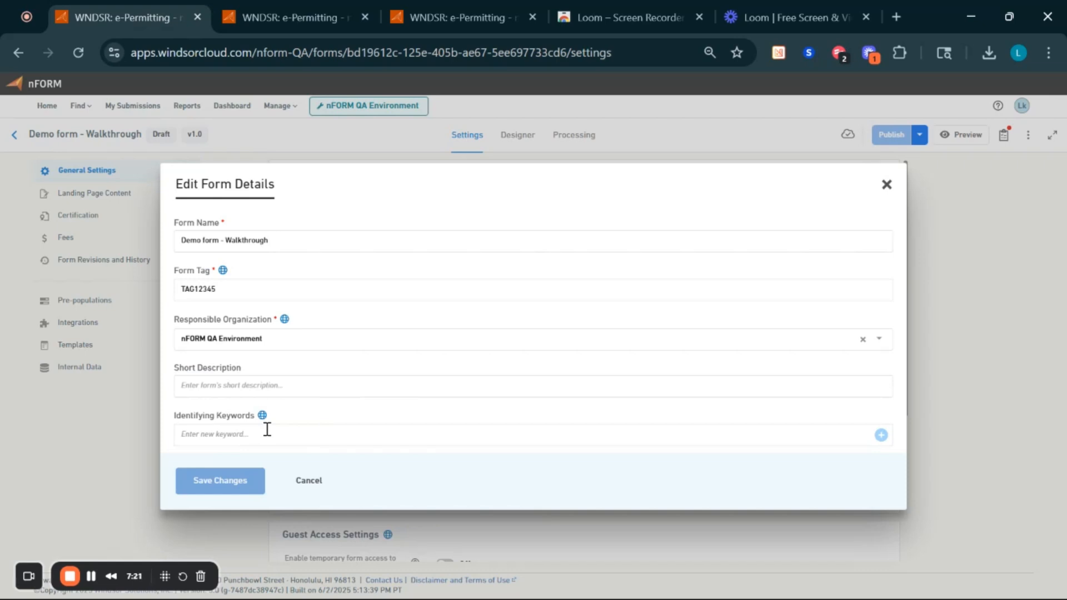
{"action": "left_click", "coordinate": [267, 433]}
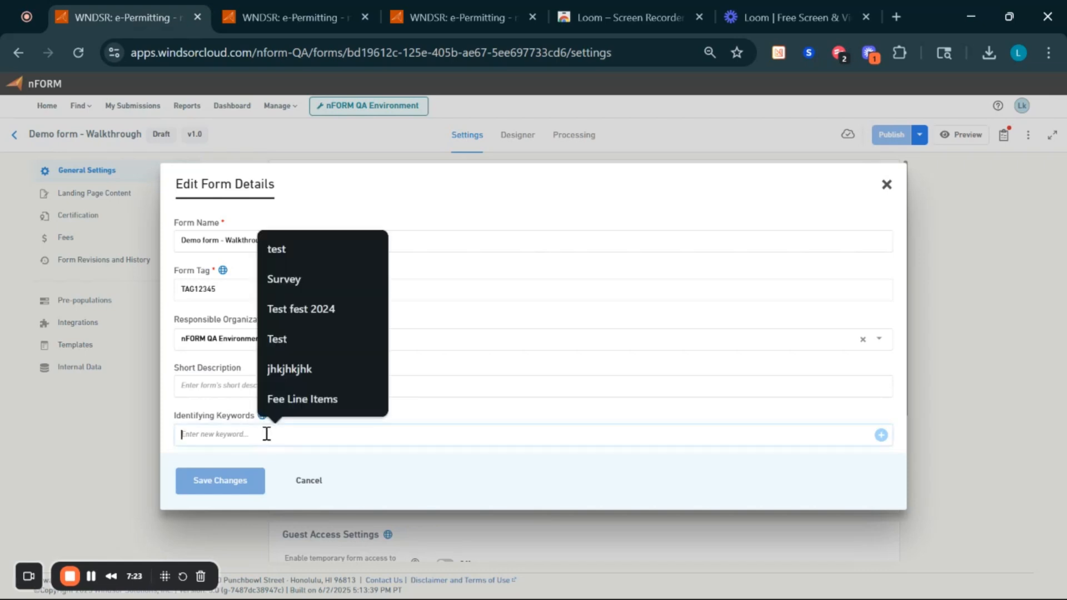
{"action": "type", "text": "Demo"}
{"action": "key", "text": "Return"}
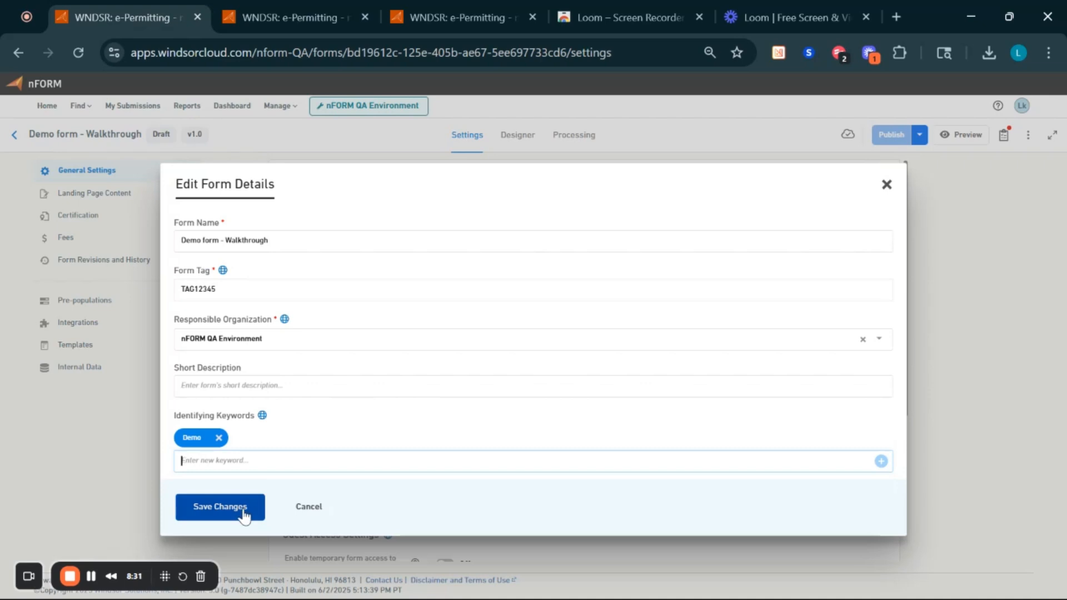
{"action": "left_click", "coordinate": [244, 515]}
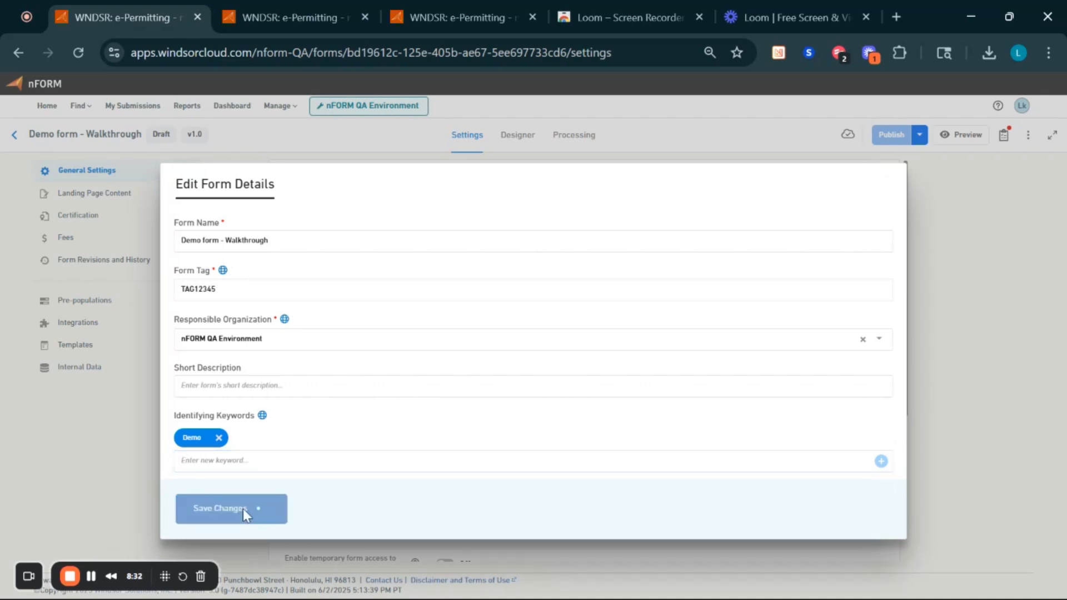
- Switch online submissions off and cancel the Add Offline Form dialog, leaving offline off
{"action": "scroll", "coordinate": [609, 321], "scroll_direction": "down", "scroll_amount": 3}
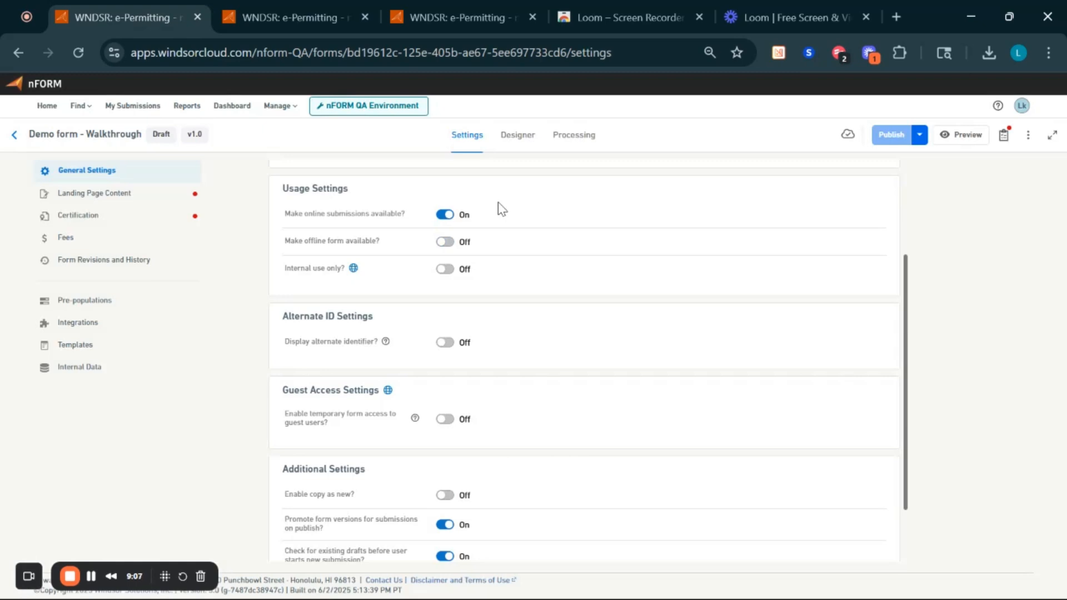
{"action": "left_click", "coordinate": [451, 216]}
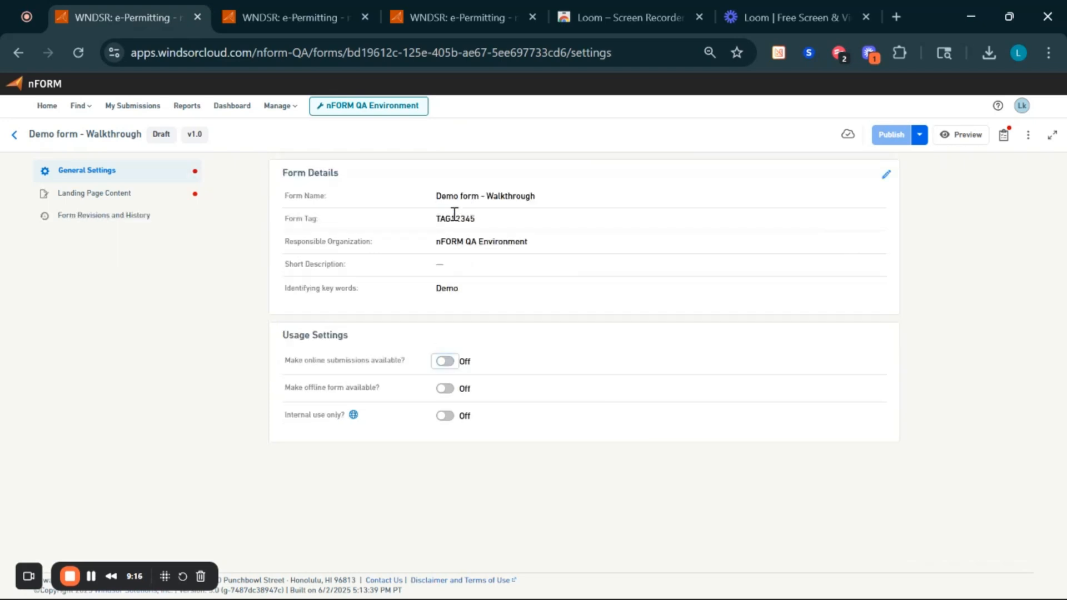
{"action": "left_click", "coordinate": [445, 388]}
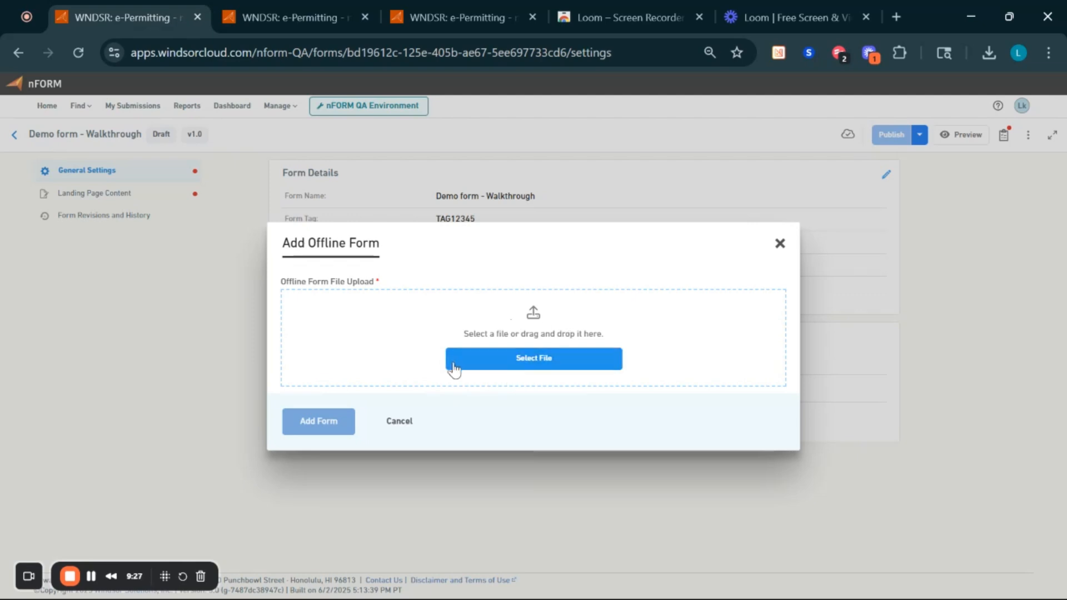
{"action": "left_click", "coordinate": [399, 423]}
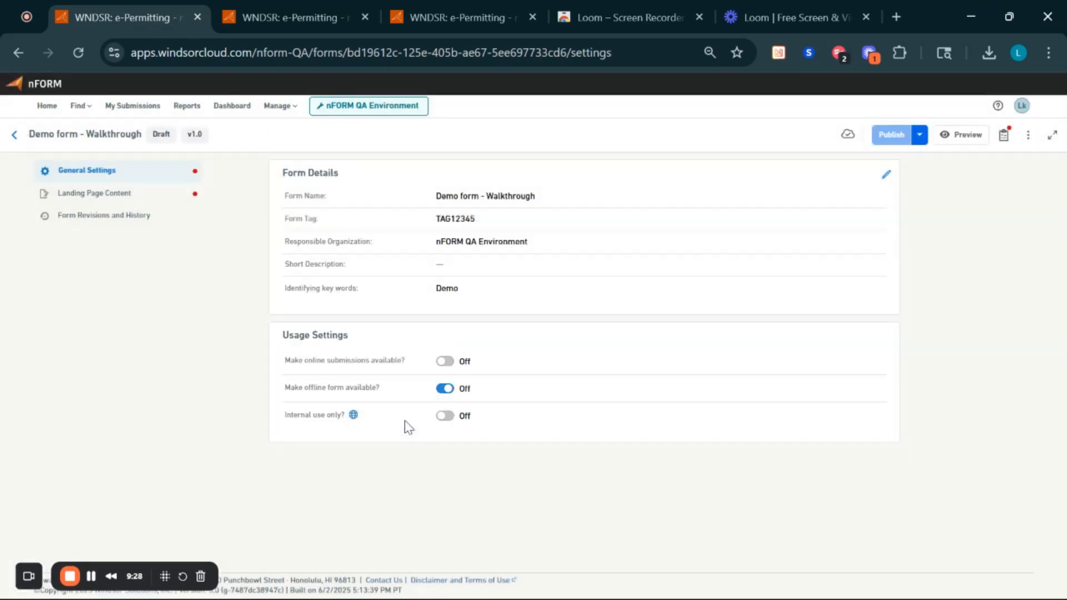
- Switch online submissions back on, toggling 'Internal use only?' on and back off
{"action": "left_click", "coordinate": [445, 362]}
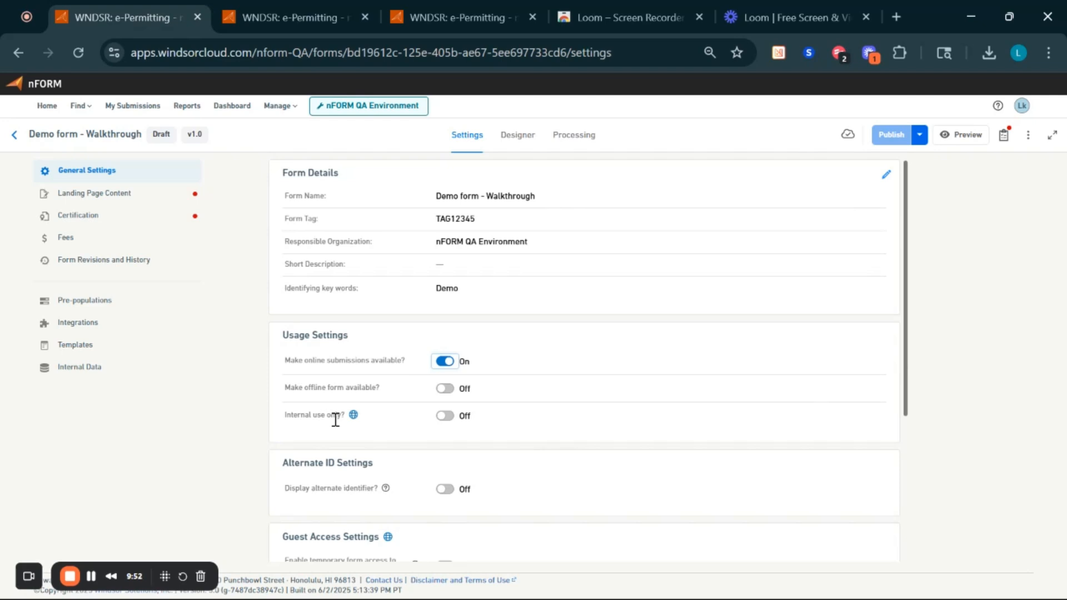
{"action": "left_click", "coordinate": [445, 416]}
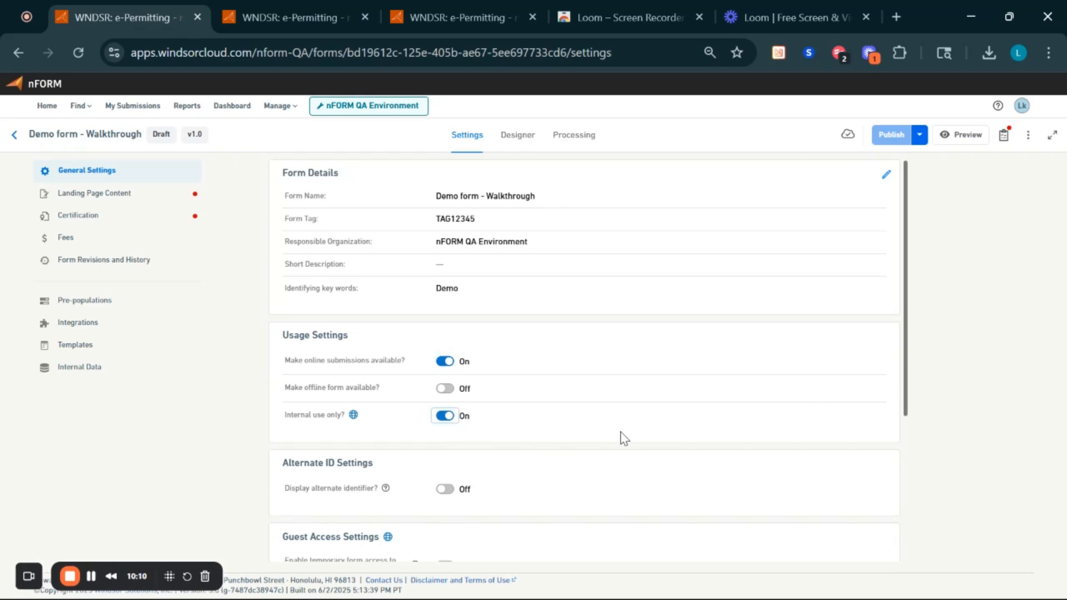
{"action": "left_click", "coordinate": [444, 416]}
{"action": "scroll", "coordinate": [379, 446], "scroll_direction": "down", "scroll_amount": 3}
{"action": "scroll", "coordinate": [379, 453], "scroll_direction": "down", "scroll_amount": 2}
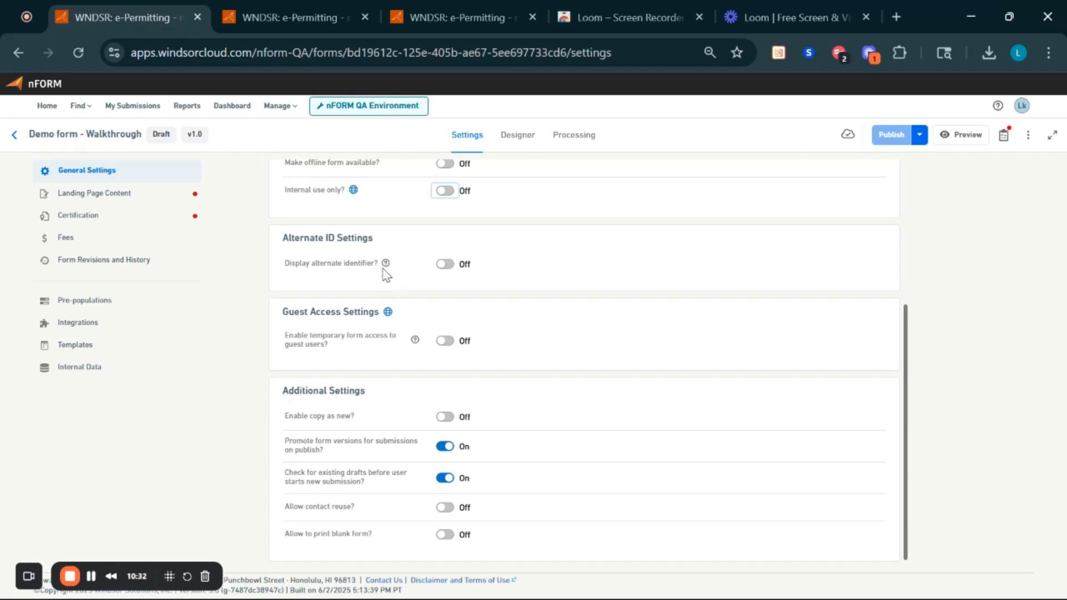
- Try enabling an Alternate ID, find no controls available, and cancel the dialog unchanged
{"action": "mouse_move", "coordinate": [386, 269]}
{"action": "left_click", "coordinate": [446, 265]}
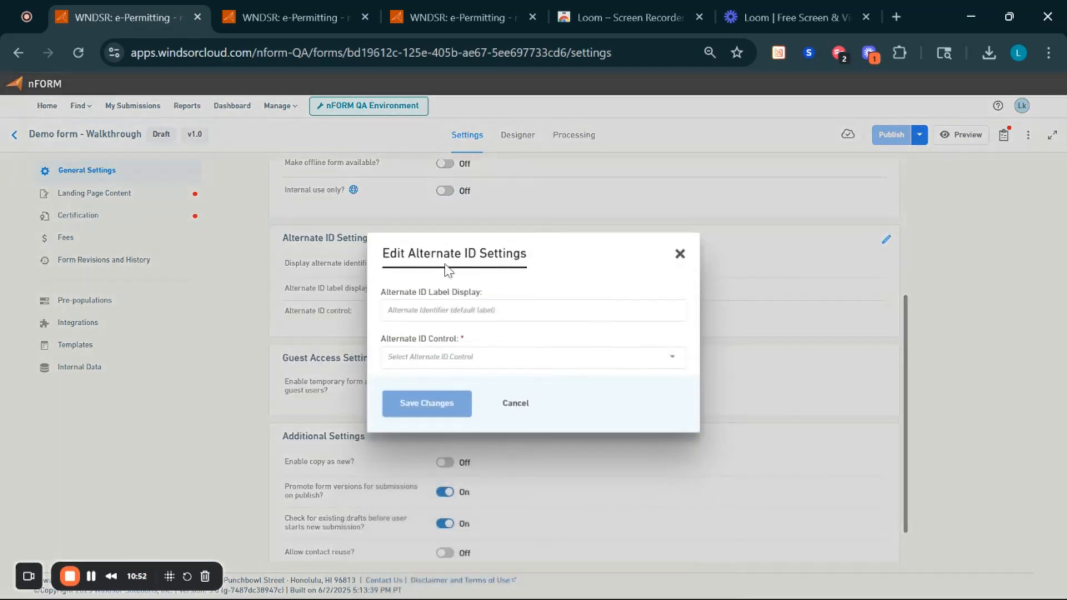
{"action": "left_click", "coordinate": [482, 313]}
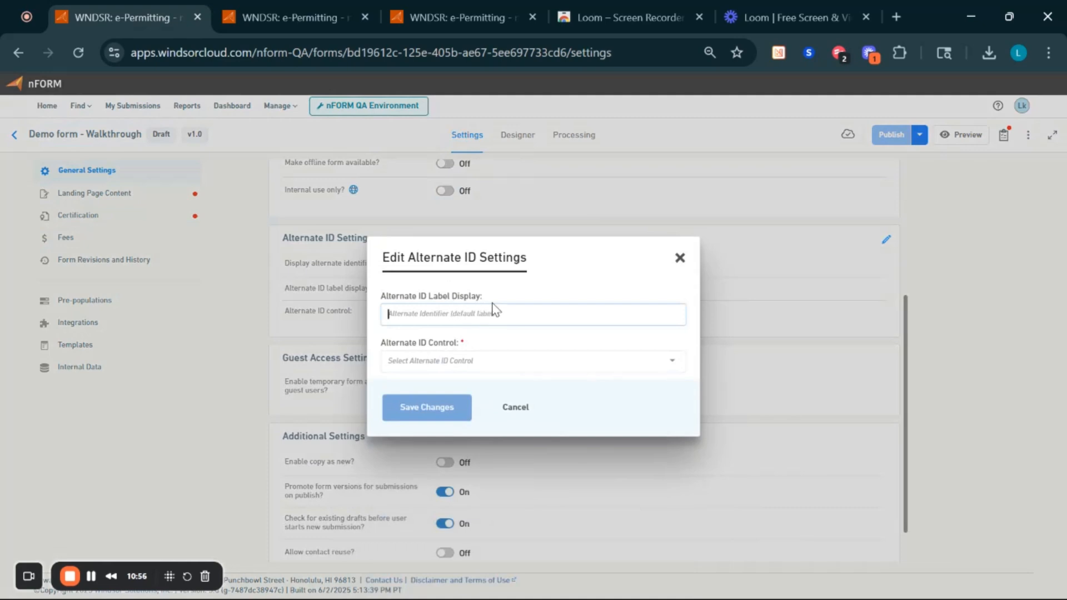
{"action": "left_click", "coordinate": [460, 364]}
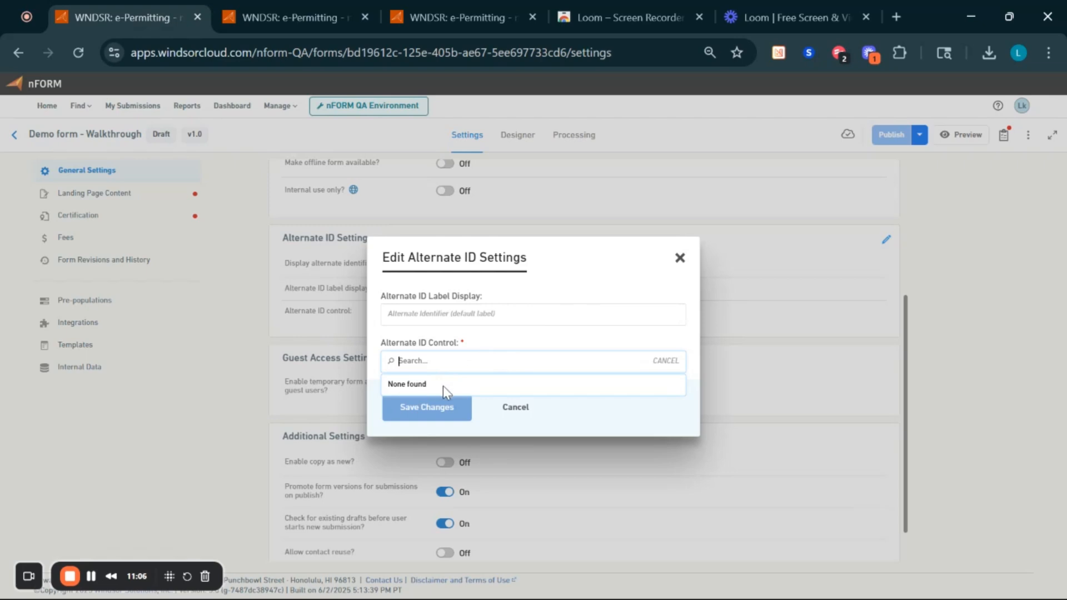
{"action": "left_click", "coordinate": [518, 417]}
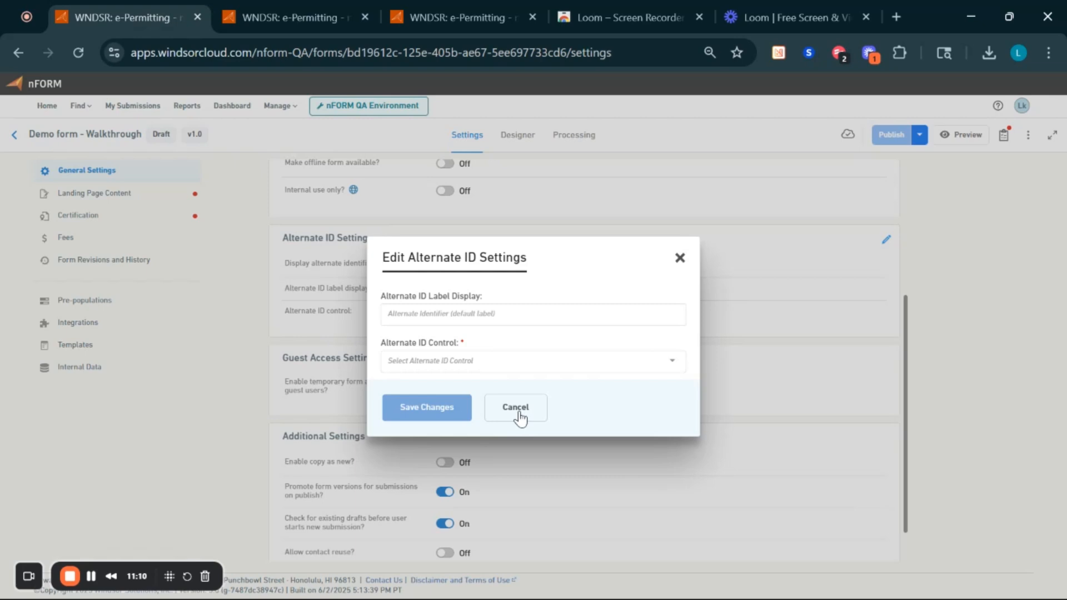
{"action": "left_click", "coordinate": [520, 418]}
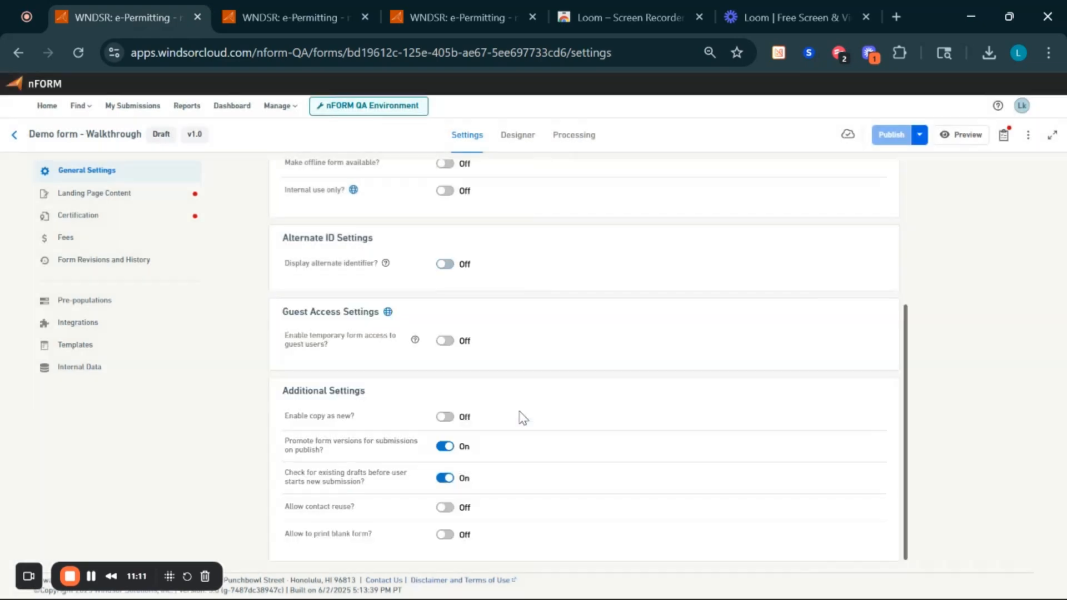
- Turn on temporary guest access with a 4-day duration and save
{"action": "left_click", "coordinate": [443, 345]}
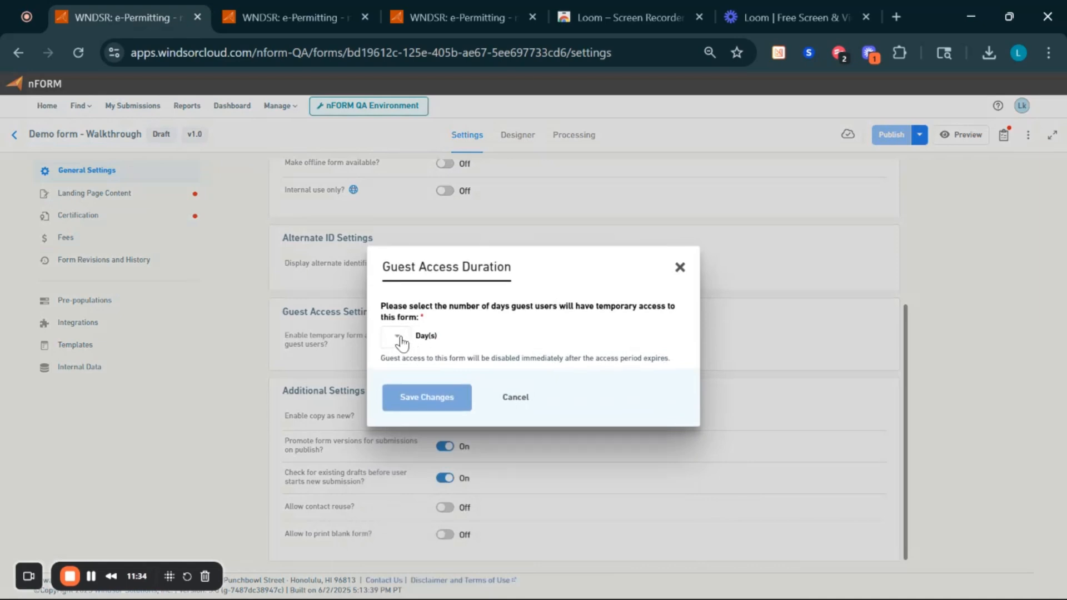
{"action": "left_click", "coordinate": [397, 337]}
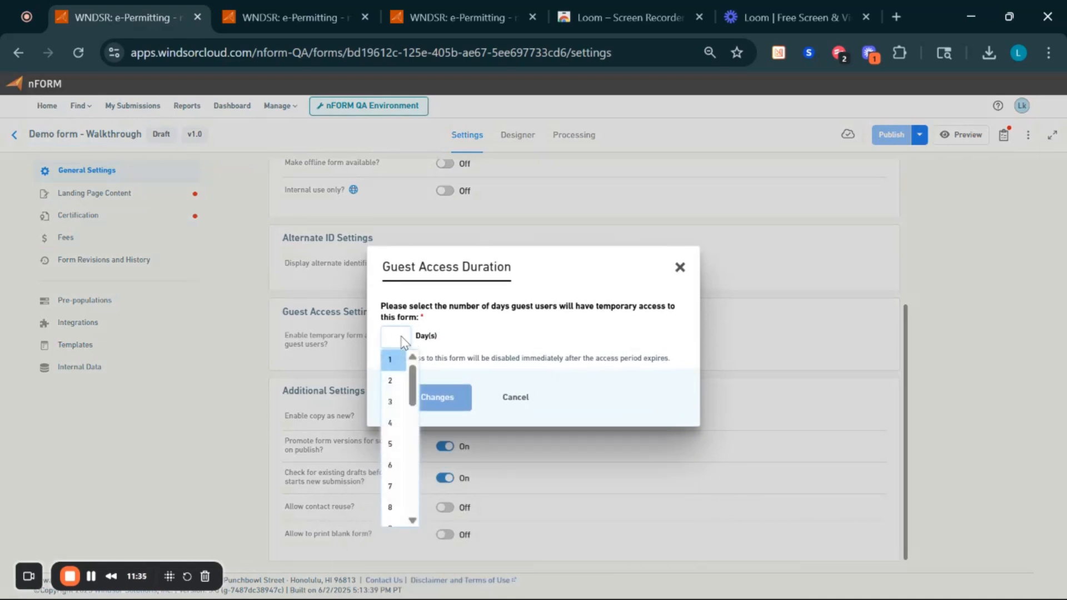
{"action": "left_click", "coordinate": [392, 424]}
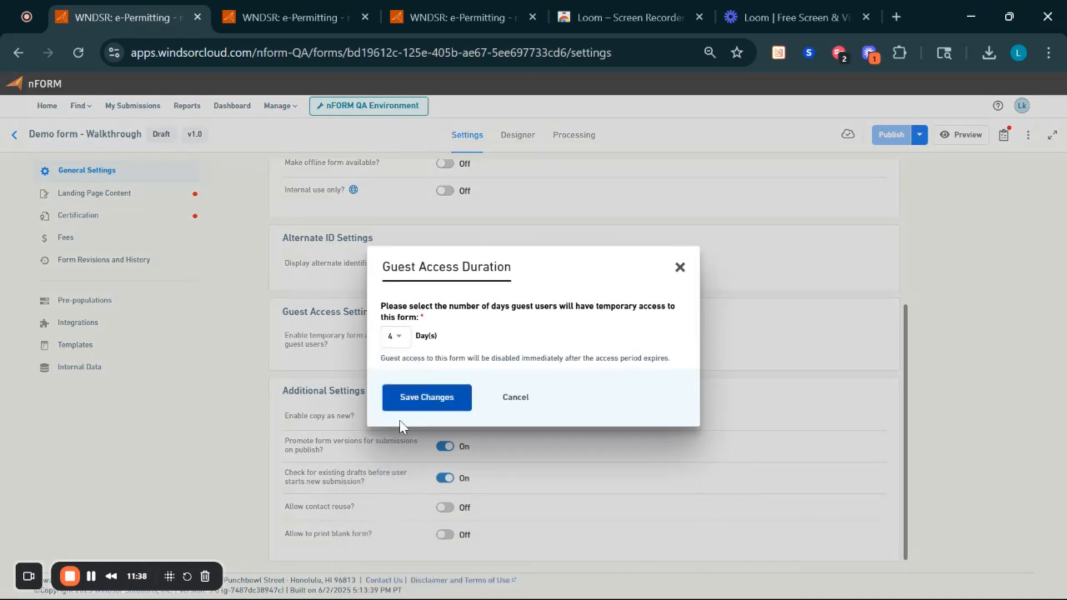
{"action": "left_click", "coordinate": [429, 409]}
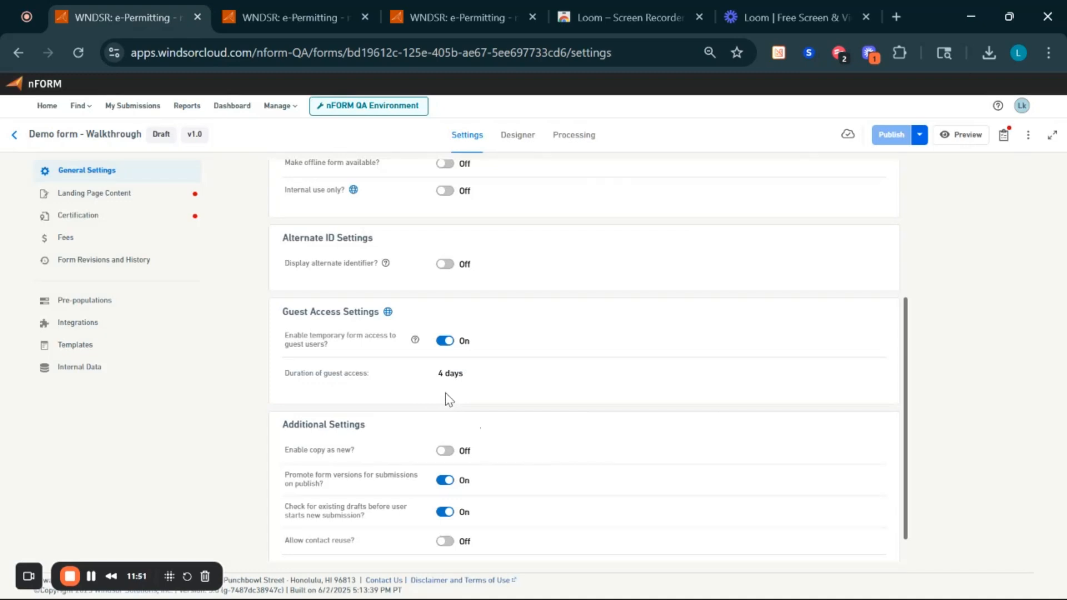
{"action": "scroll", "coordinate": [446, 398], "scroll_direction": "down", "scroll_amount": 2}
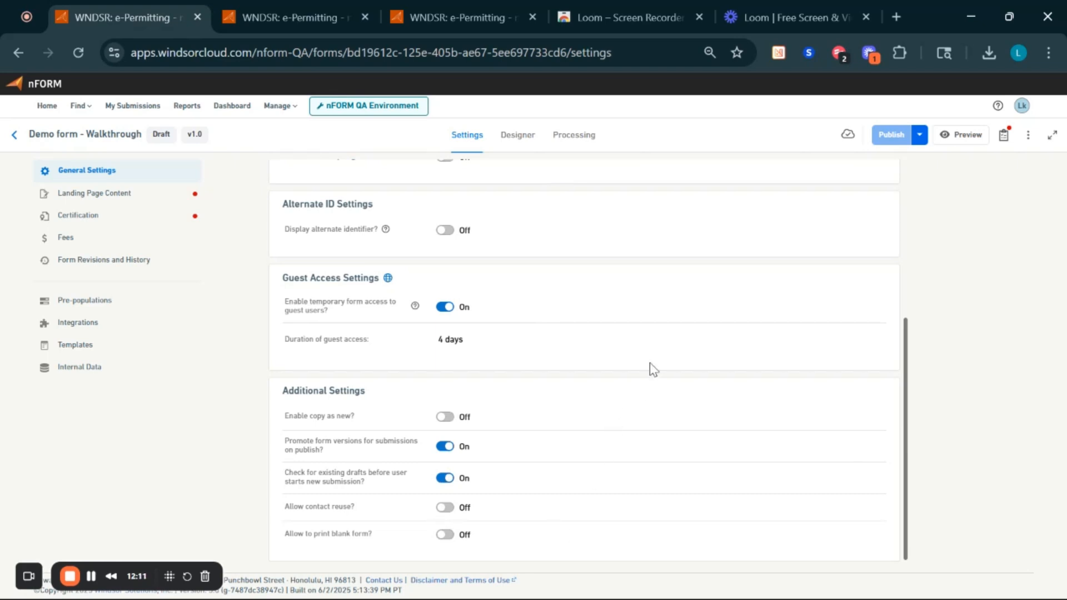
{"action": "scroll", "coordinate": [650, 367], "scroll_direction": "up", "scroll_amount": 5}
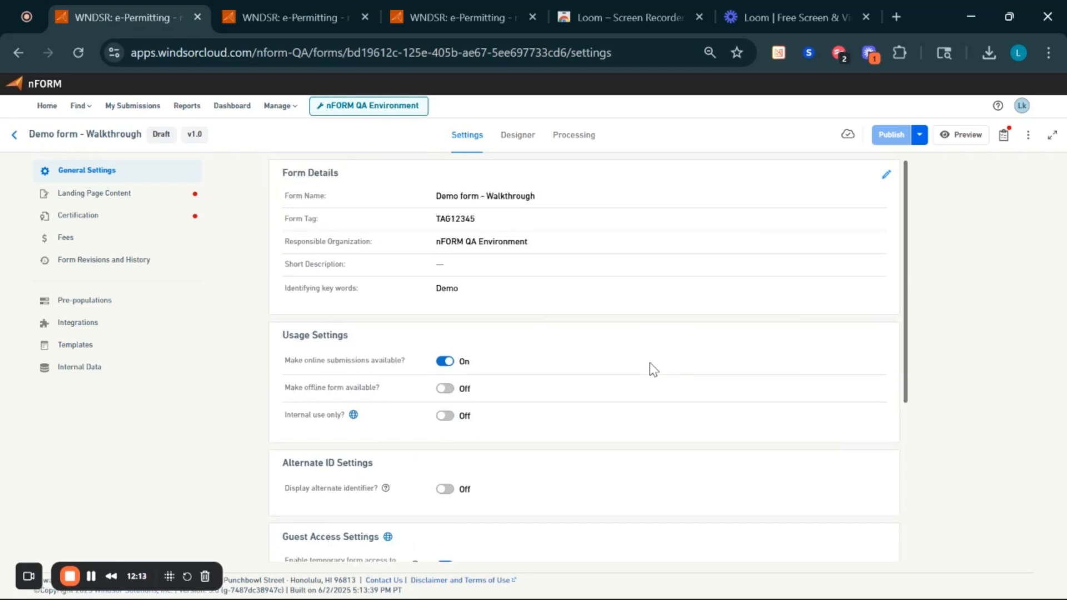
{"action": "triple_click", "coordinate": [343, 388]}
{"action": "scroll", "coordinate": [343, 388], "scroll_direction": "down", "scroll_amount": 5}
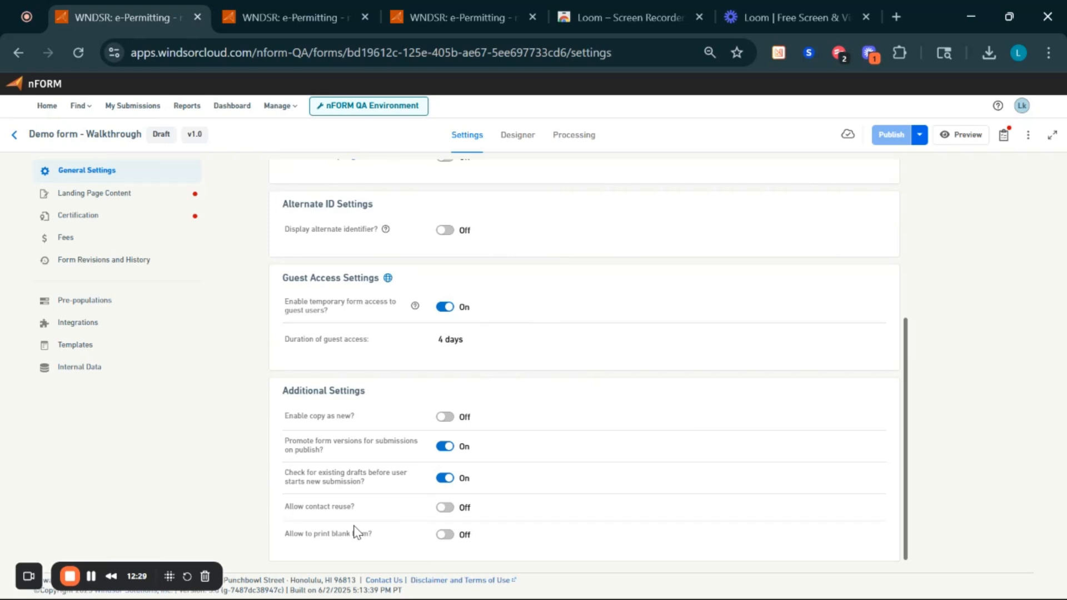
{"action": "scroll", "coordinate": [357, 532], "scroll_direction": "up", "scroll_amount": 5}
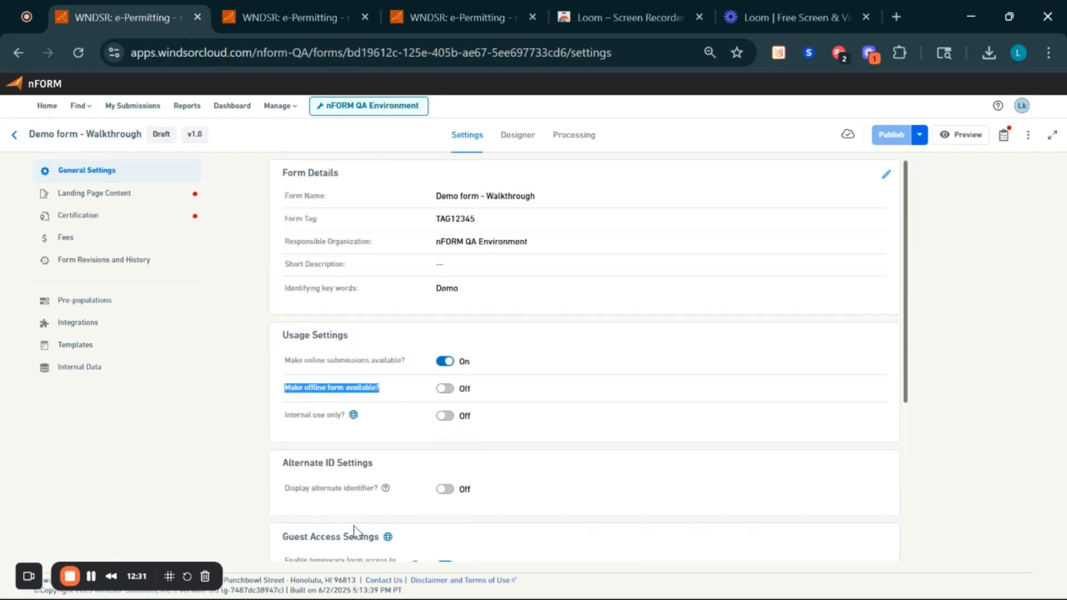
{"action": "triple_click", "coordinate": [321, 390]}
{"action": "left_click", "coordinate": [399, 389]}
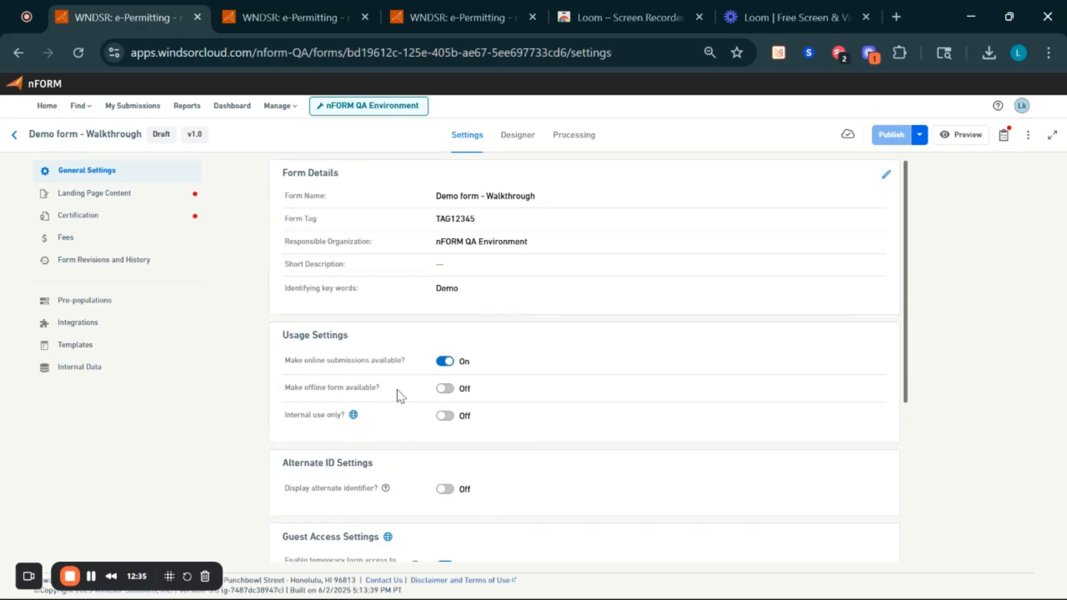
{"action": "triple_click", "coordinate": [346, 388]}
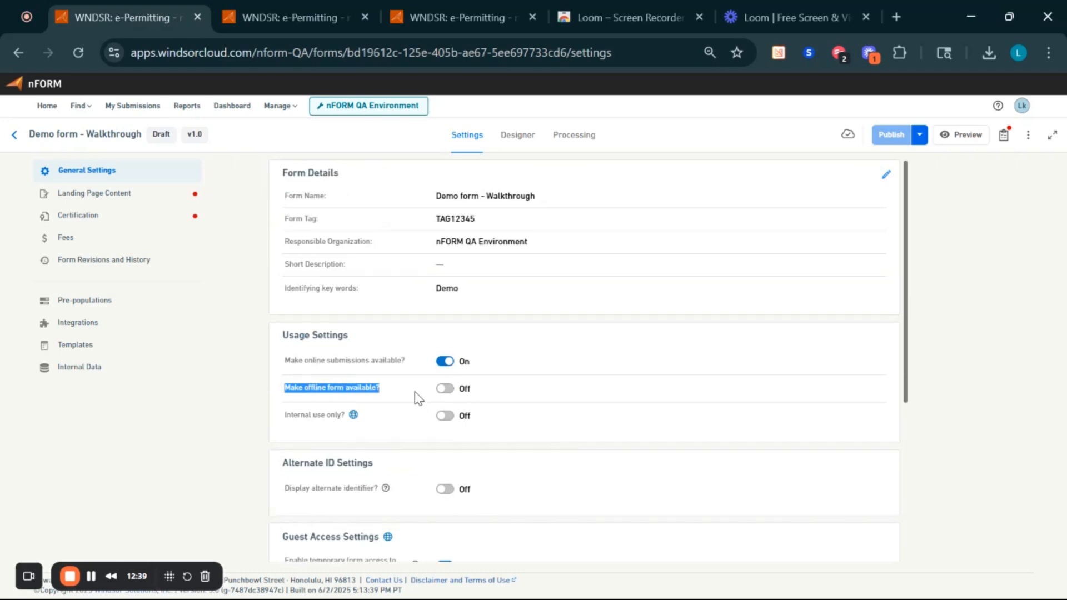
{"action": "scroll", "coordinate": [415, 391], "scroll_direction": "down", "scroll_amount": 5}
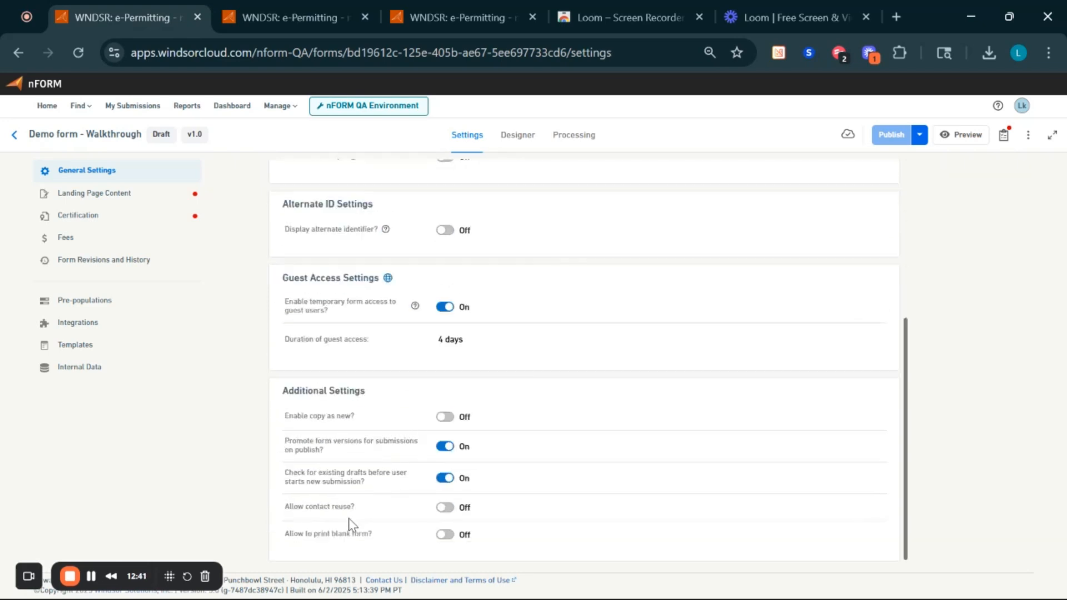
{"action": "triple_click", "coordinate": [344, 534]}
- Open Landing Page Content and briefly check, then close, the Publishing To-Do List
{"action": "left_click", "coordinate": [153, 202]}
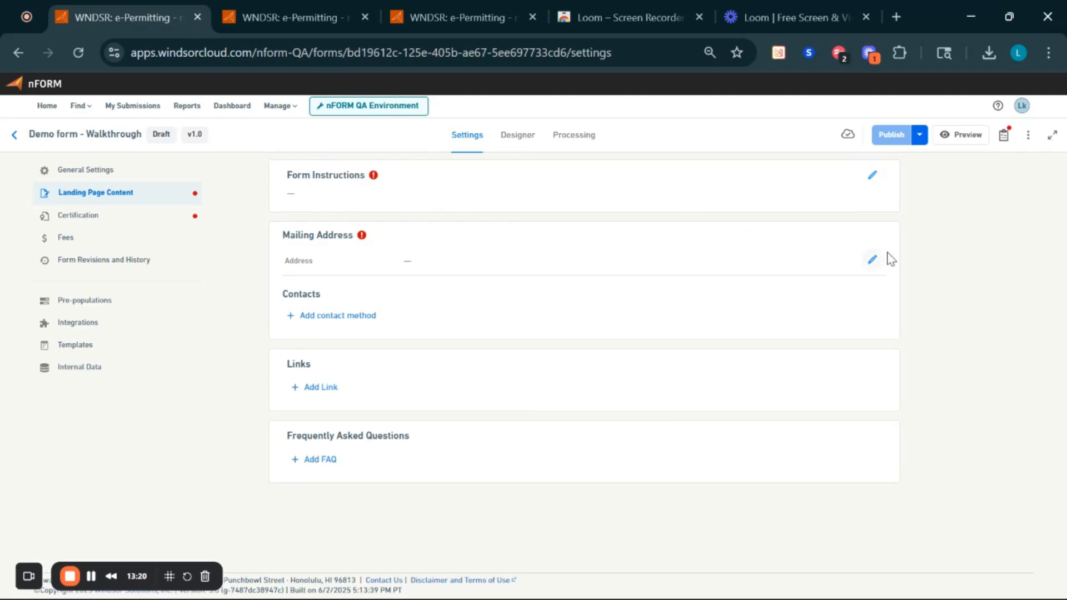
{"action": "left_click", "coordinate": [1004, 138]}
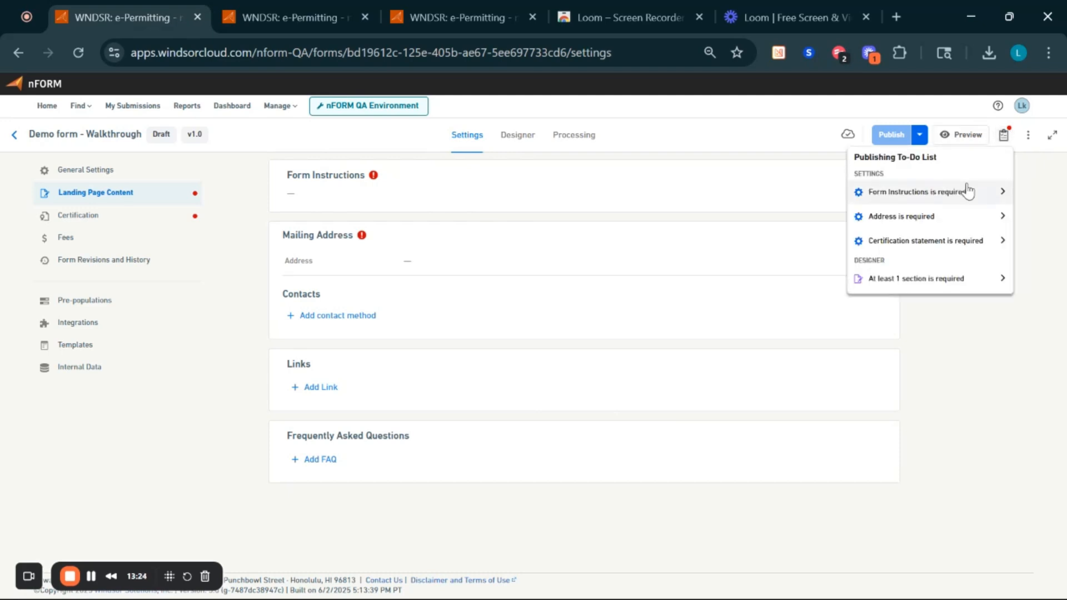
{"action": "left_click", "coordinate": [643, 214]}
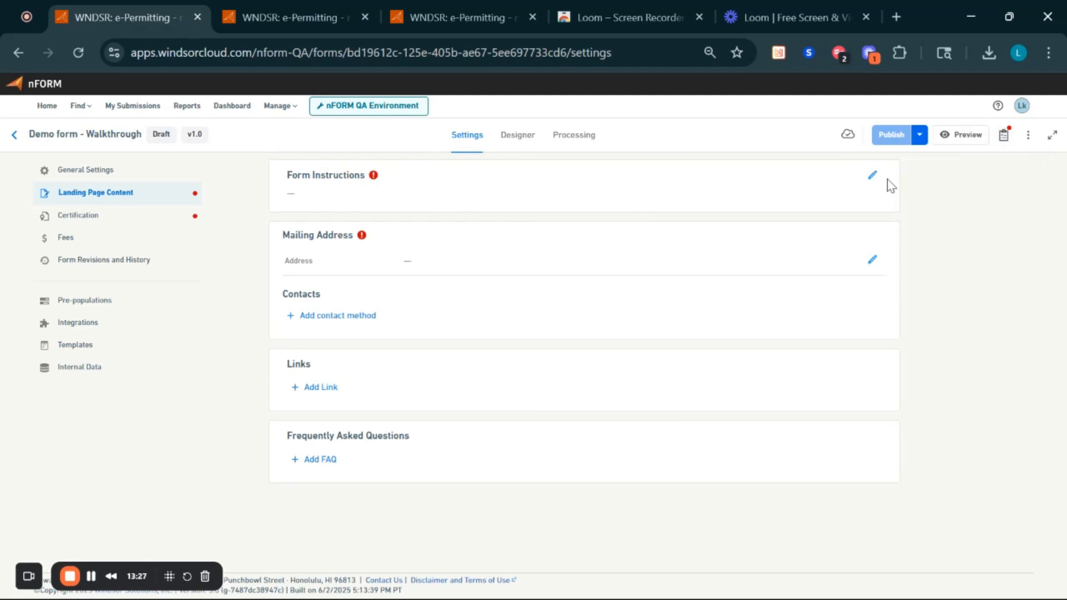
- Save 'Test instructions!' as the form instructions, keeping the Normal (DIV) paragraph format
{"action": "left_click", "coordinate": [871, 178]}
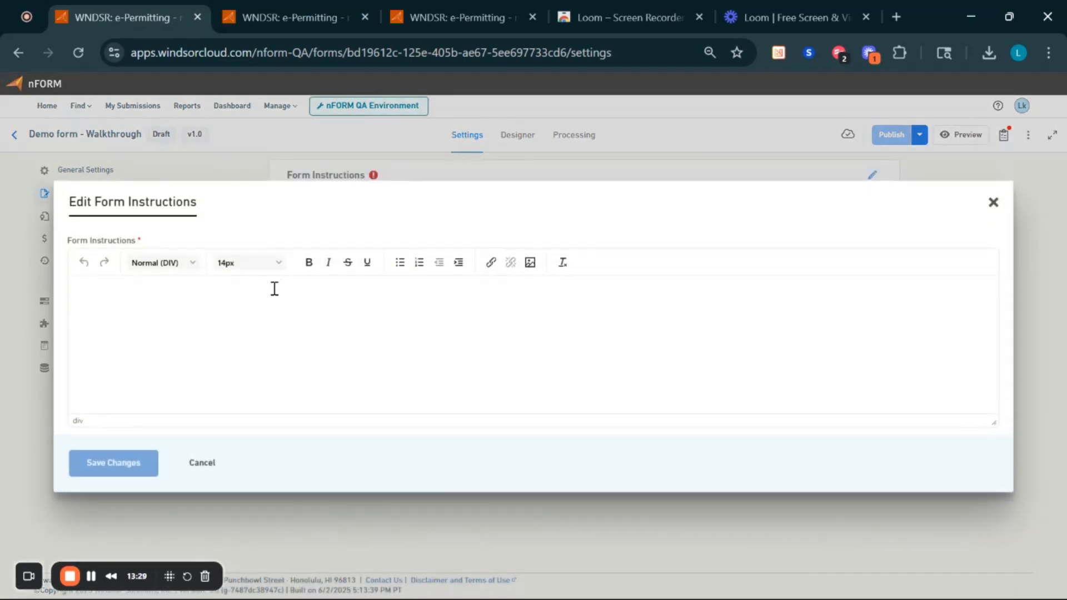
{"action": "type", "text": "Test in"}
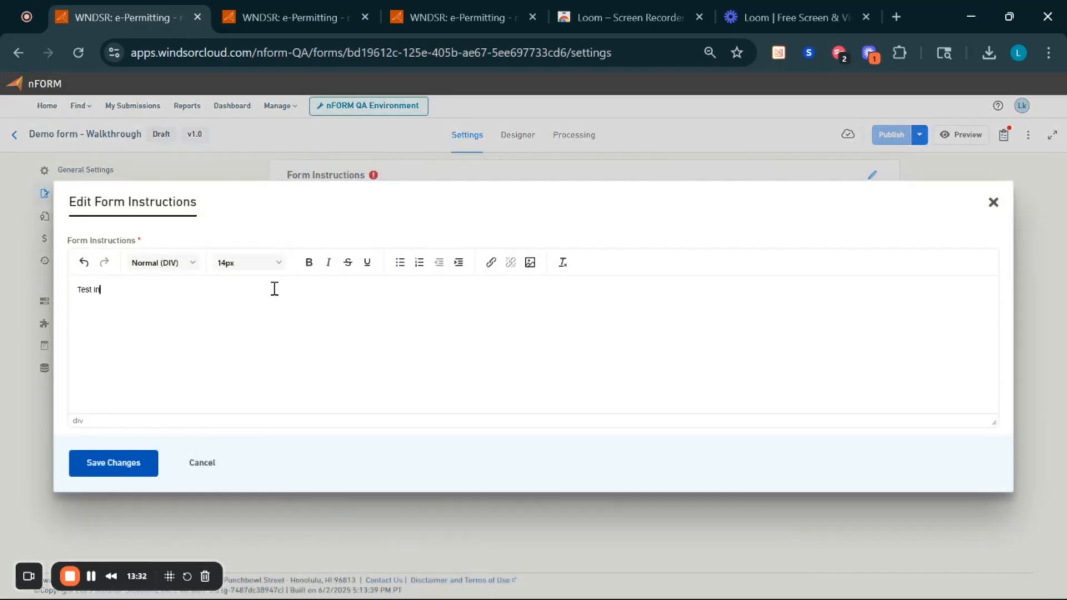
{"action": "type", "text": "structions!"}
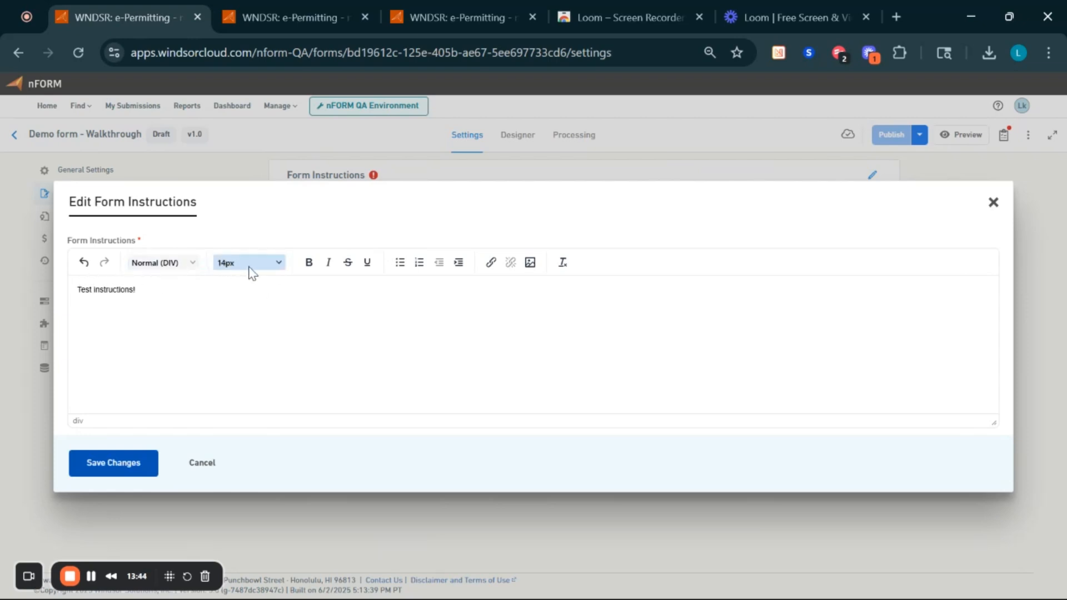
{"action": "left_click", "coordinate": [165, 265]}
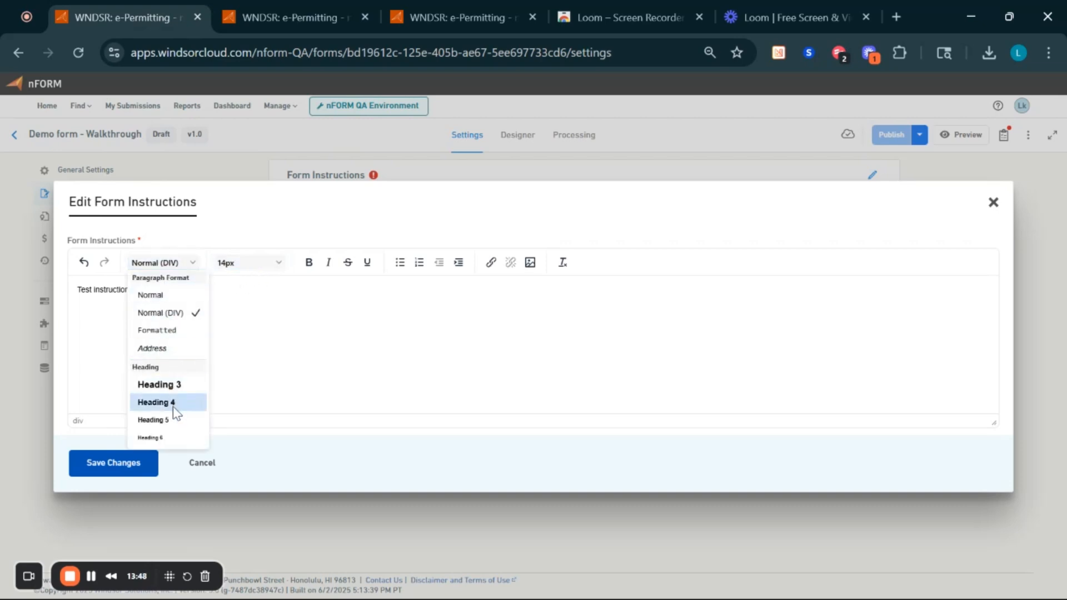
{"action": "left_click", "coordinate": [255, 324]}
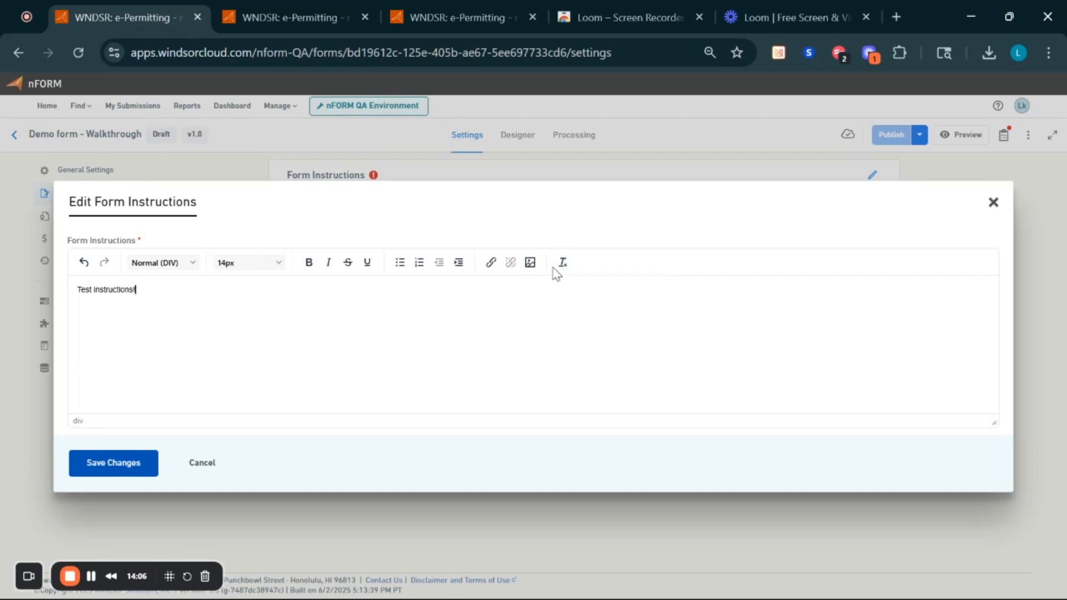
{"action": "left_click", "coordinate": [114, 463]}
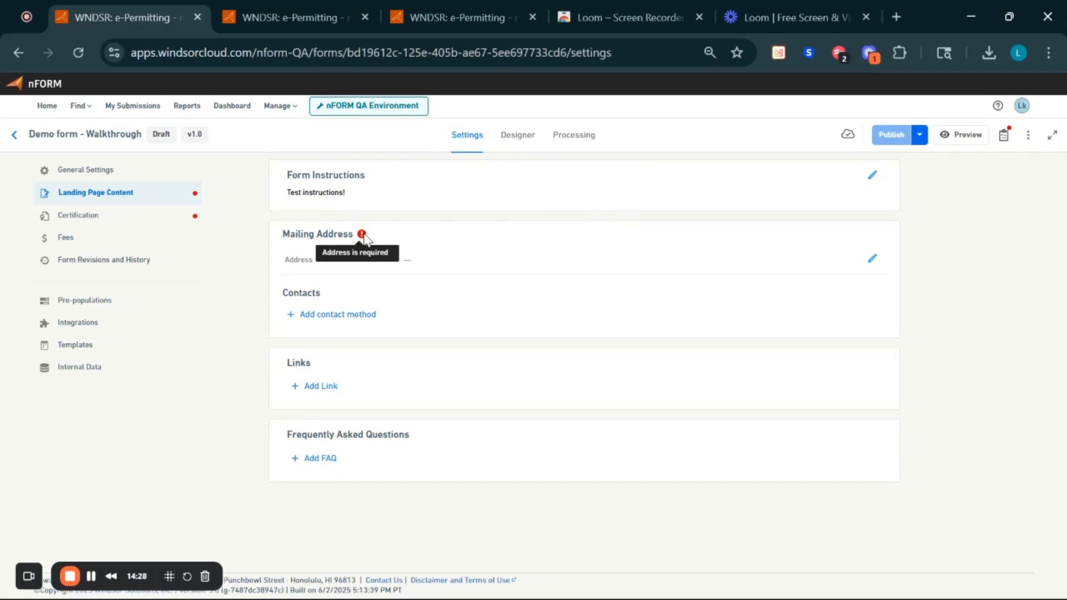
- Review the publishing requirements list, then enter and save the landing page mailing address
{"action": "left_click", "coordinate": [1004, 139]}
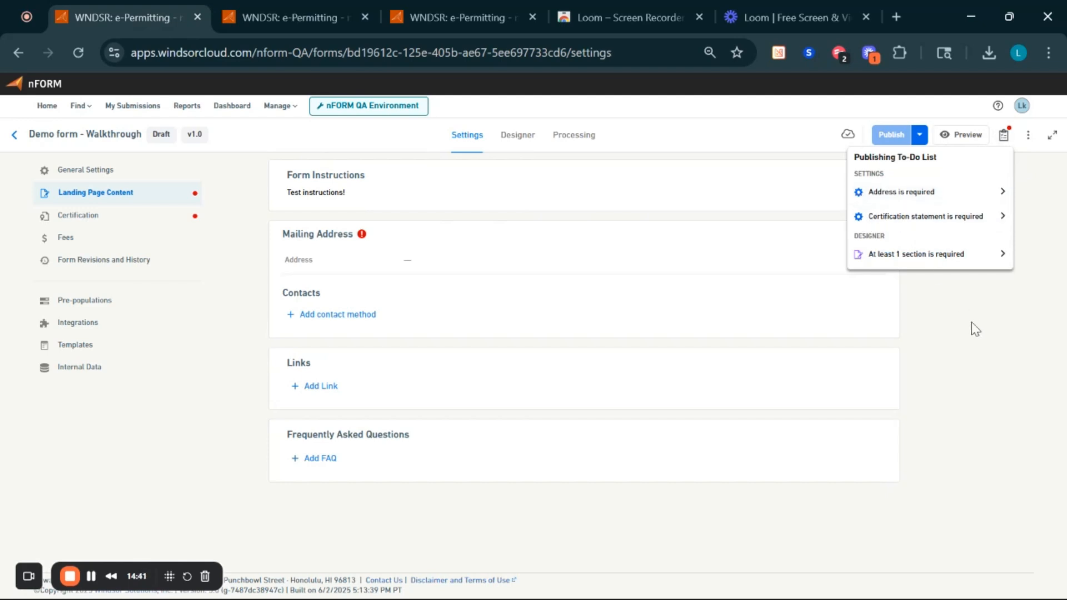
{"action": "left_click", "coordinate": [923, 311]}
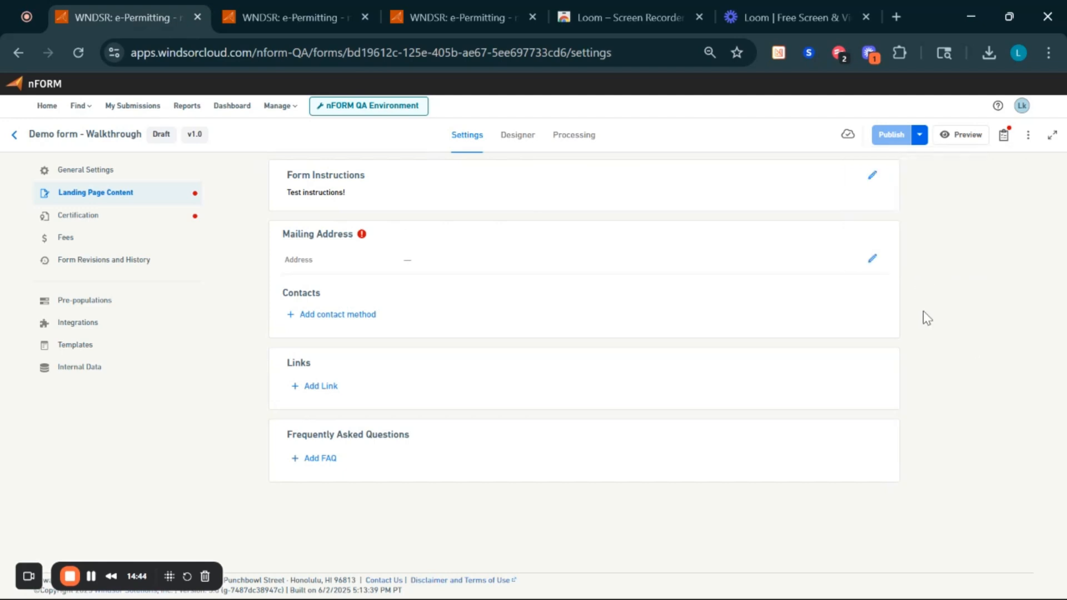
{"action": "left_click", "coordinate": [874, 260]}
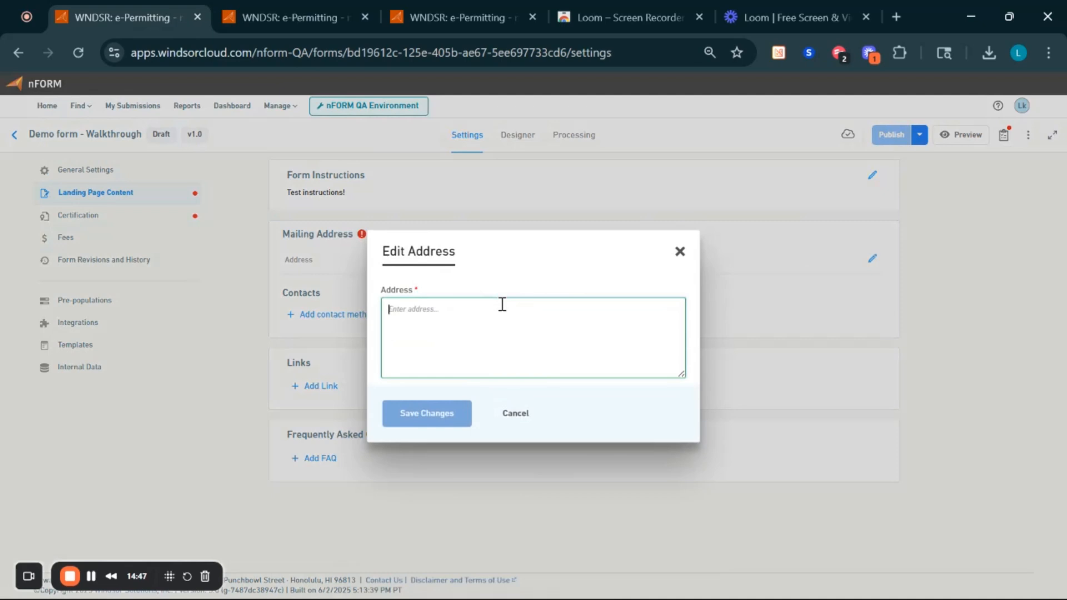
{"action": "type", "text": "123"}
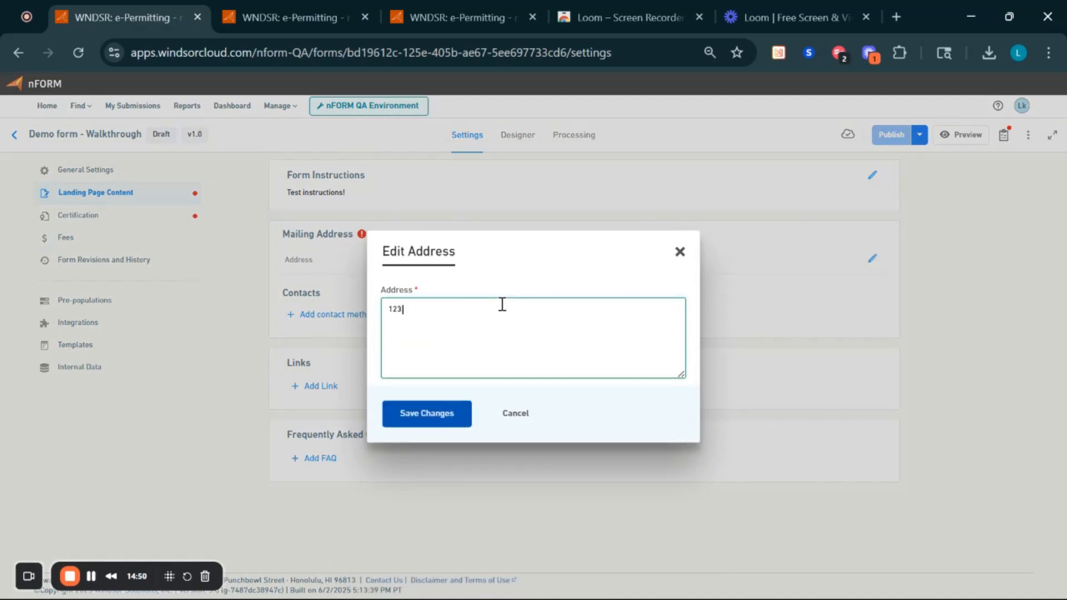
{"action": "type", "text": " Candy cane lane"}
{"action": "left_click", "coordinate": [406, 412]}
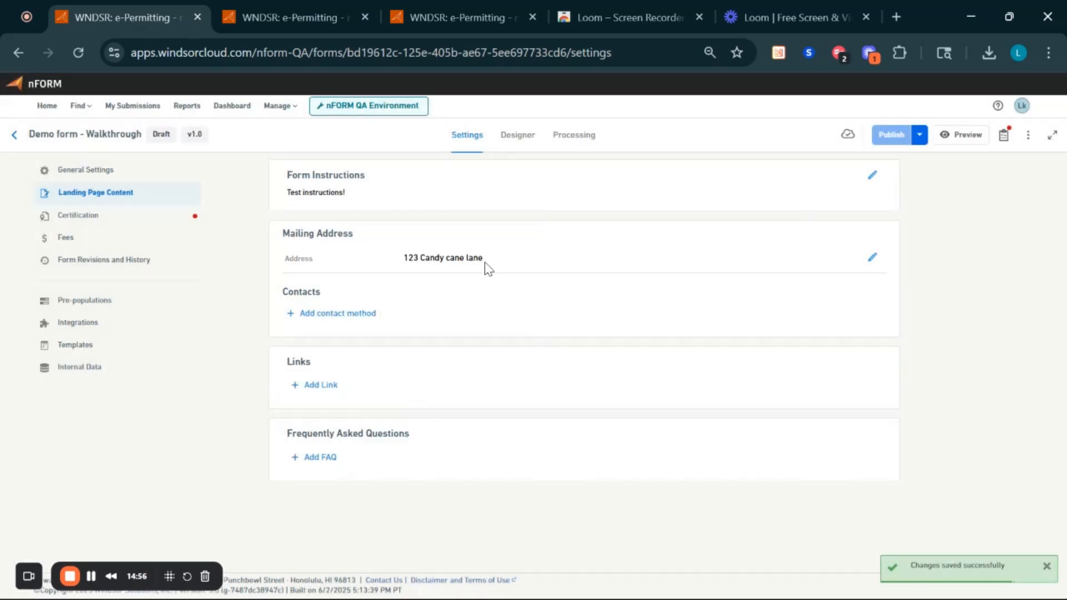
- Add an E-mail contact, labelling it 'email' and moving the test address into the address field
{"action": "left_click", "coordinate": [365, 316]}
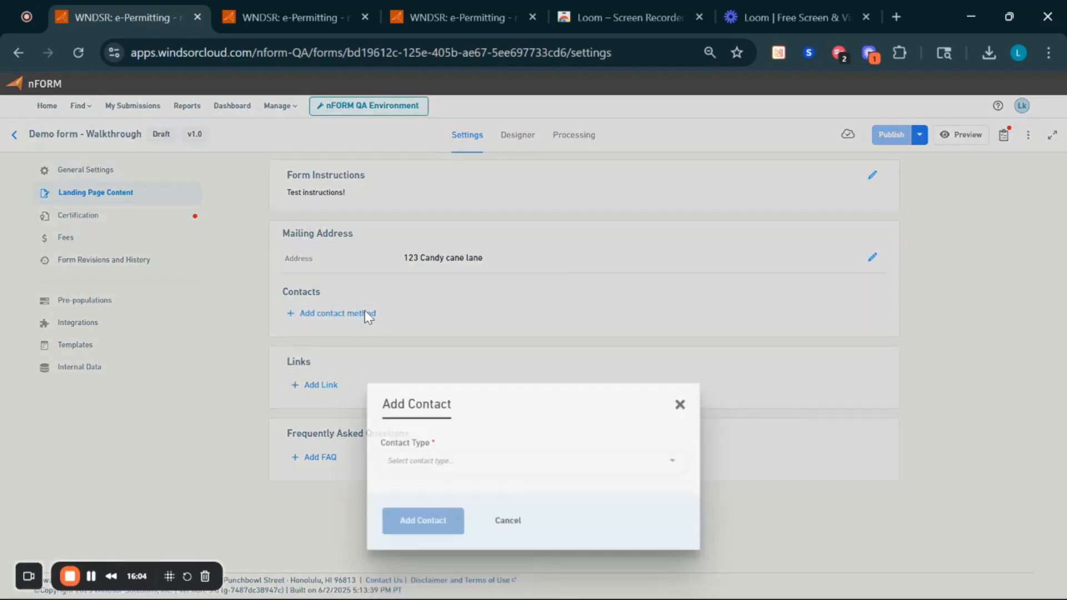
{"action": "left_click", "coordinate": [434, 333]}
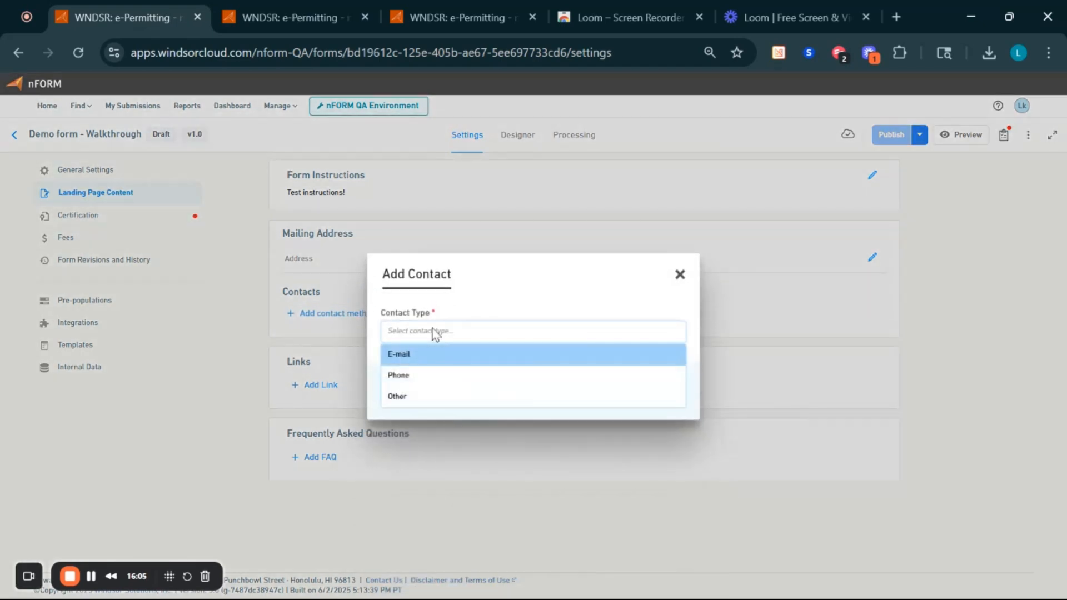
{"action": "left_click", "coordinate": [418, 359]}
{"action": "left_click", "coordinate": [423, 372]}
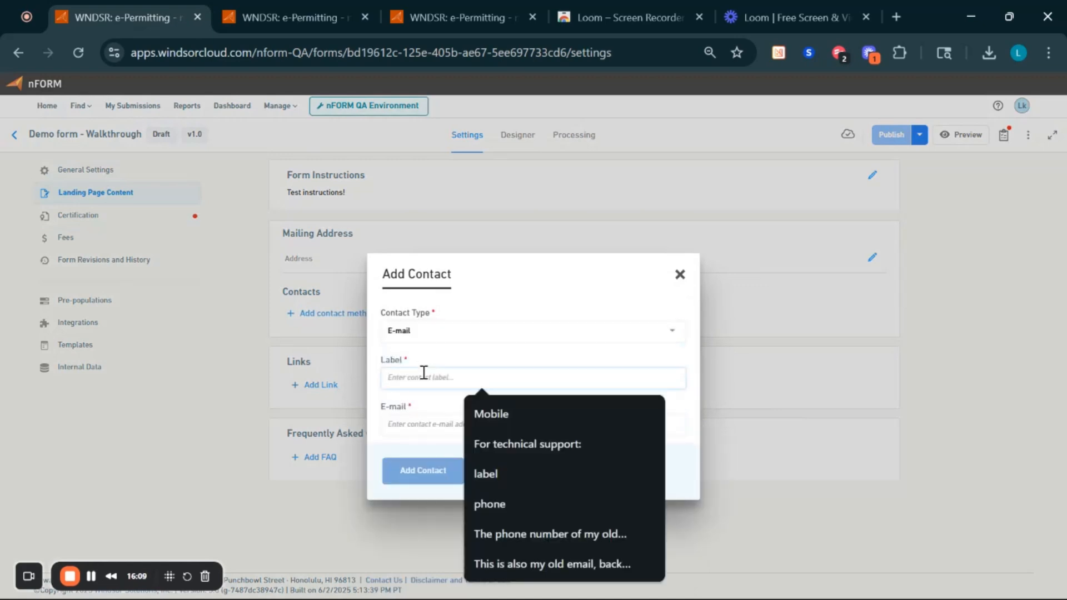
{"action": "type", "text": "test@gmail.com"}
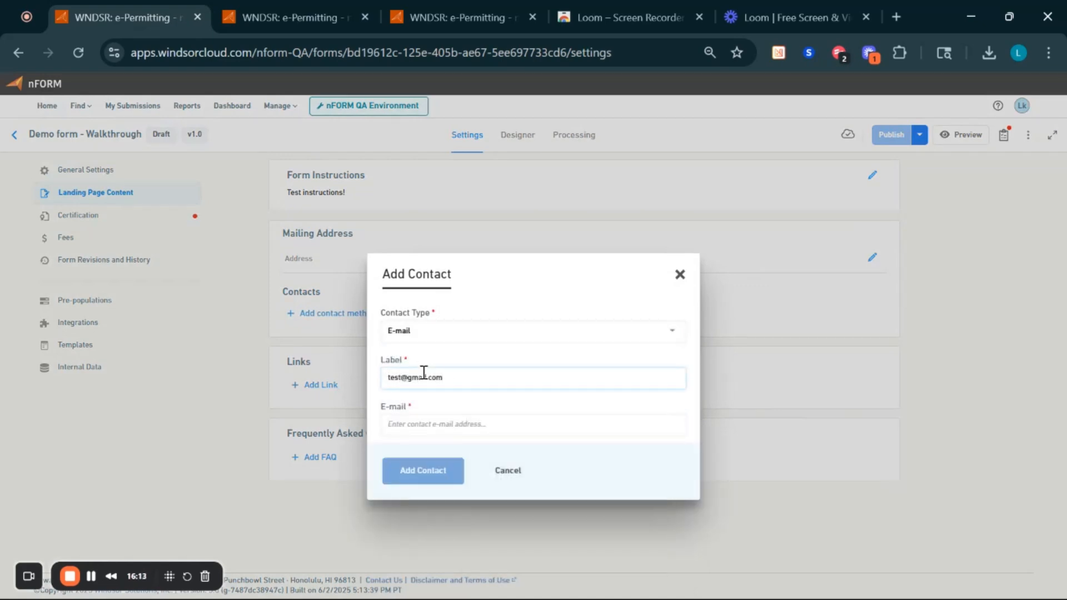
{"action": "key", "text": "ctrl+a"}
{"action": "key", "text": "ctrl+c"}
{"action": "type", "text": "email"}
{"action": "key", "text": "Tab"}
{"action": "key", "text": "ctrl+v"}
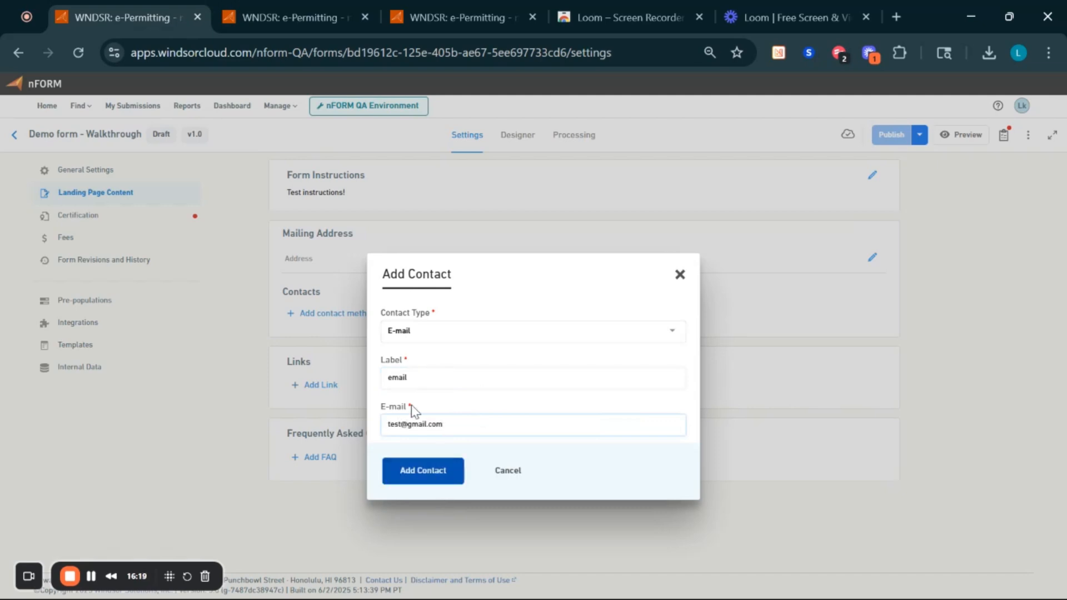
- Capitalise the contact label to 'Email' and save the new contact
{"action": "left_click", "coordinate": [392, 379]}
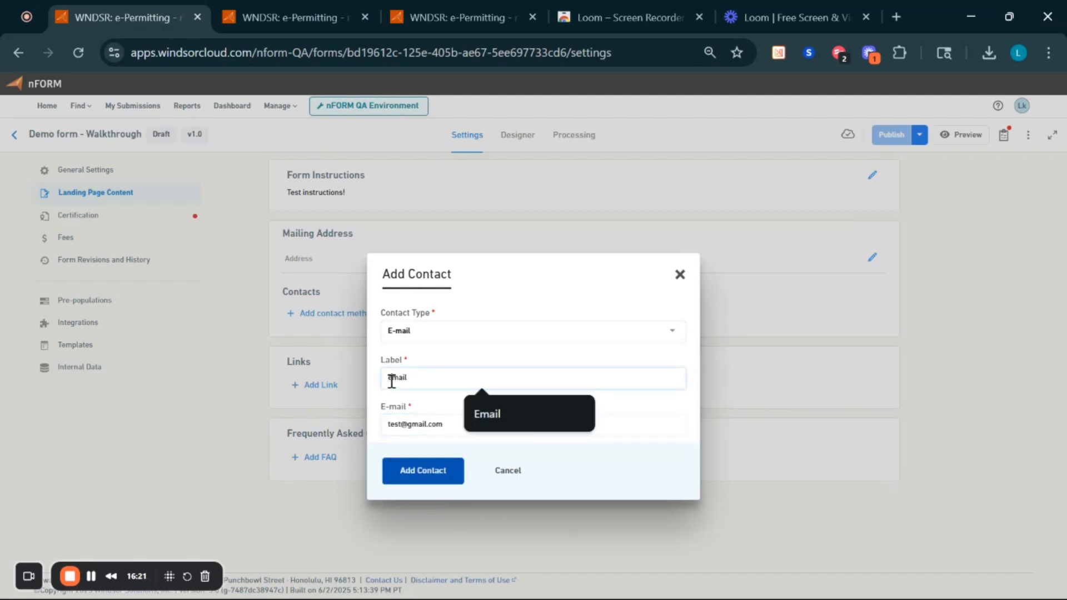
{"action": "key", "text": "BackSpace"}
{"action": "type", "text": "E"}
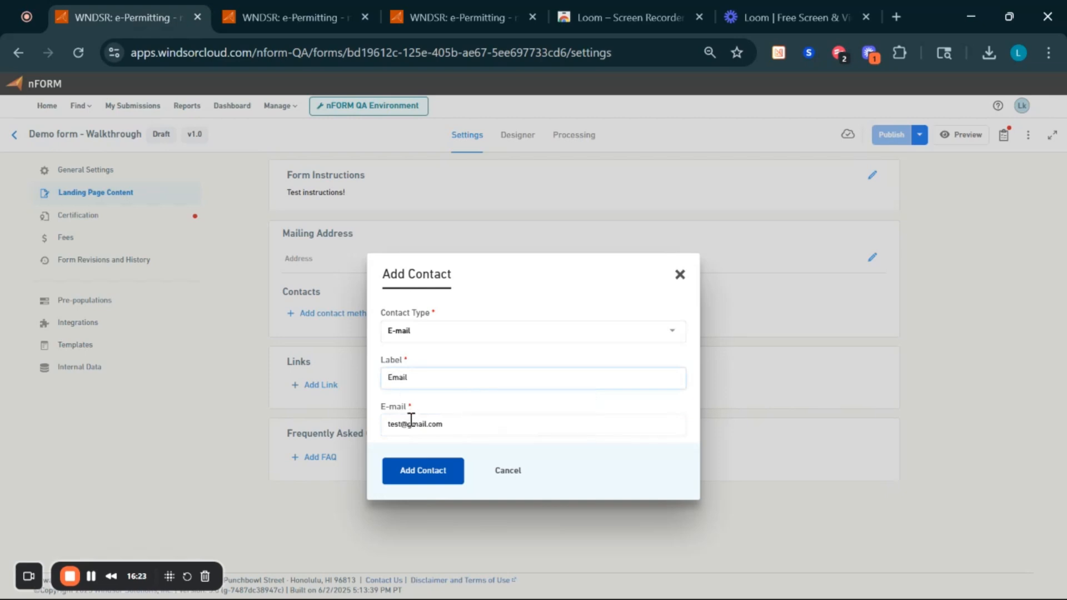
{"action": "left_click", "coordinate": [425, 473]}
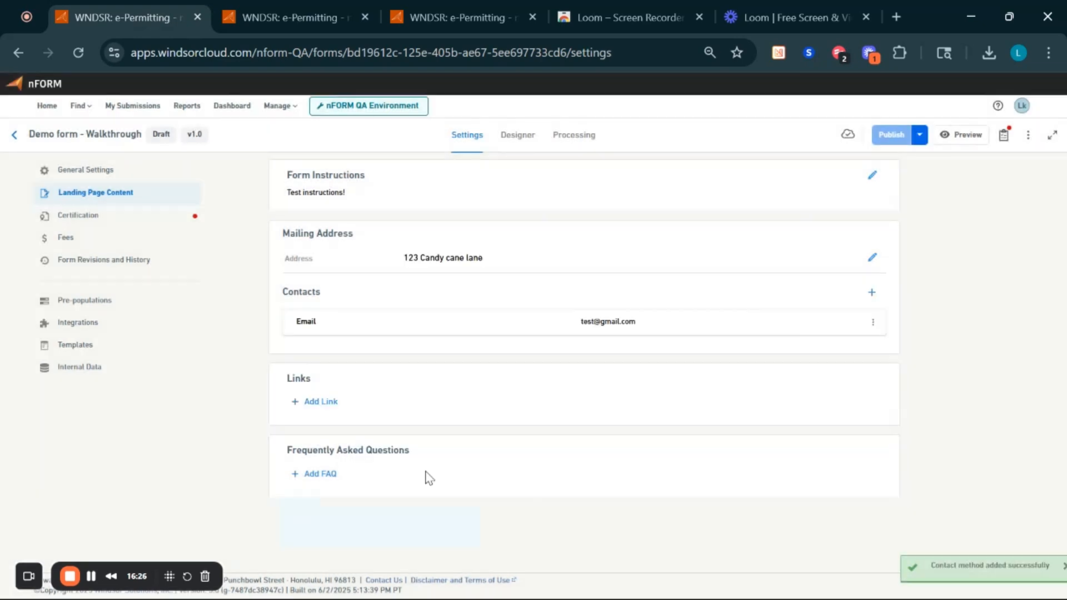
- Add a Phone contact labelled 'Mobile Phone' with its number, and move it below Email
{"action": "left_click", "coordinate": [872, 291]}
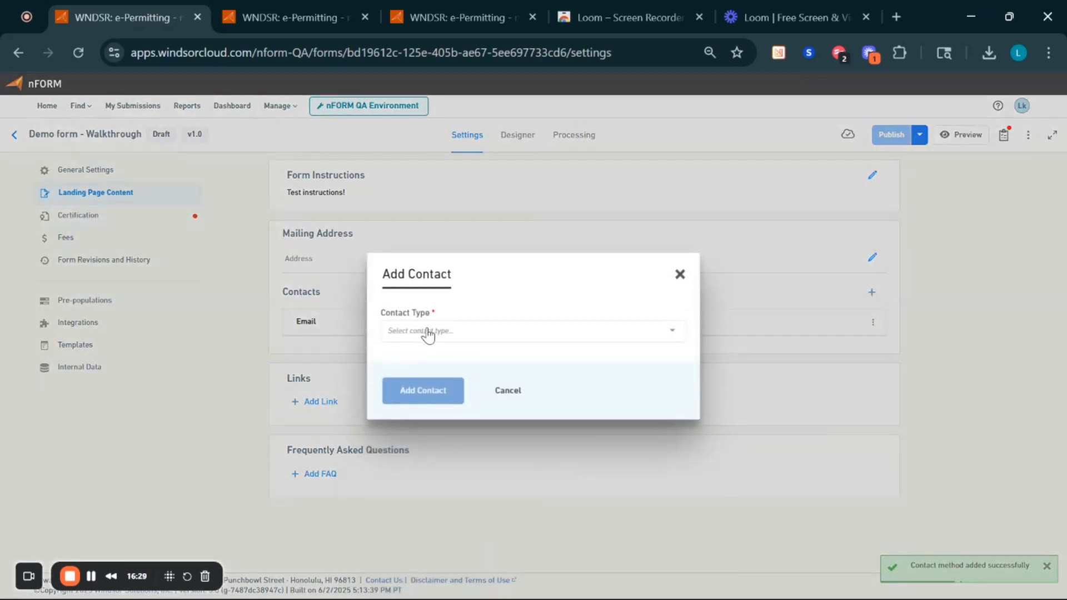
{"action": "left_click", "coordinate": [428, 334]}
{"action": "left_click", "coordinate": [428, 378]}
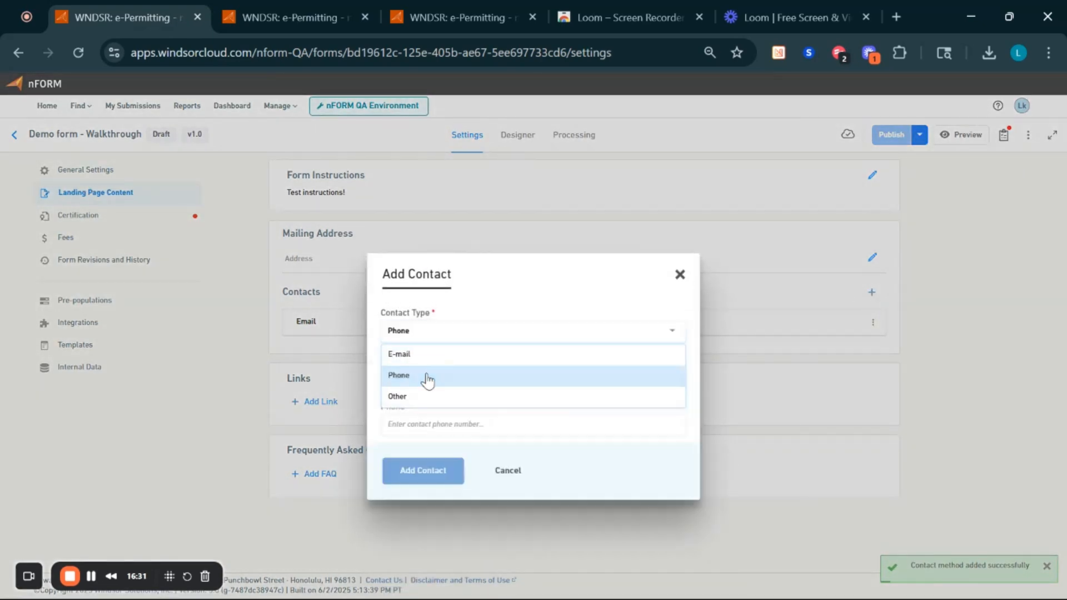
{"action": "left_click", "coordinate": [427, 376]}
{"action": "type", "text": "Mobile P"}
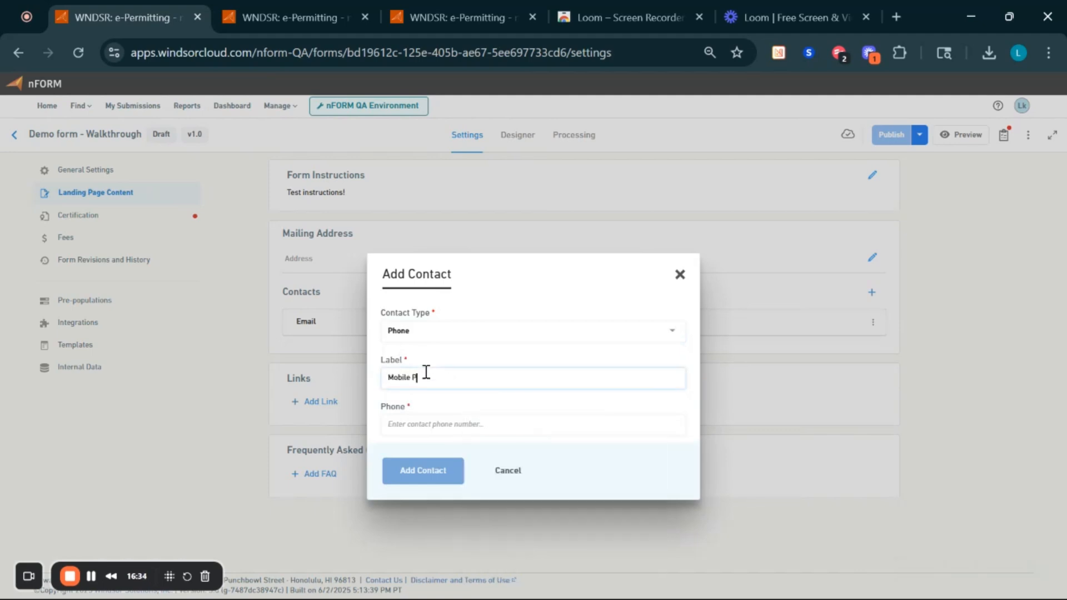
{"action": "type", "text": "hone"}
{"action": "key", "text": "Tab"}
{"action": "type", "text": "123-123-1234"}
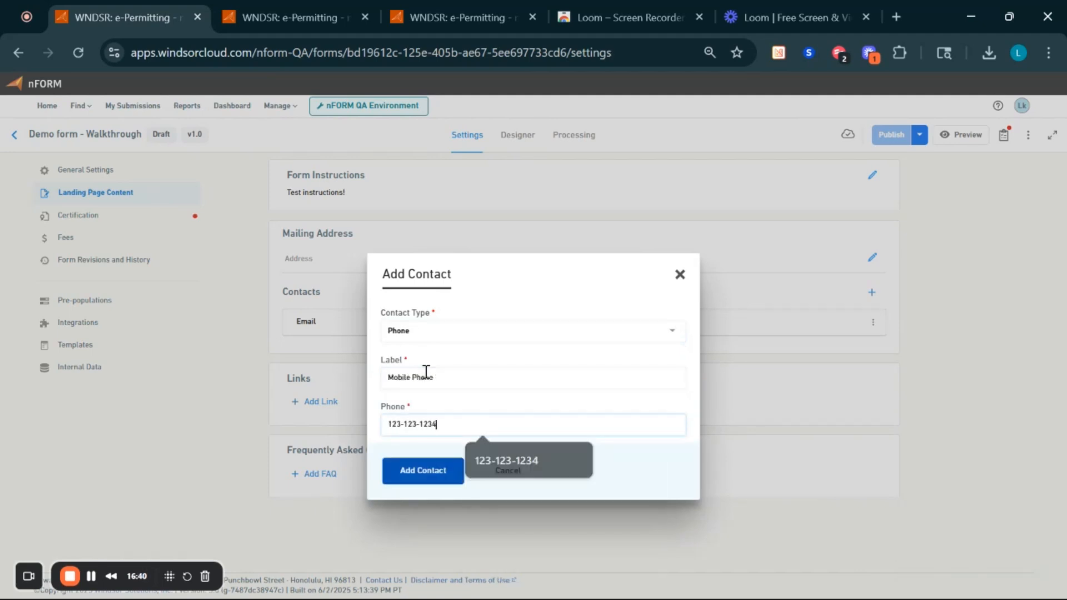
{"action": "left_click", "coordinate": [429, 472]}
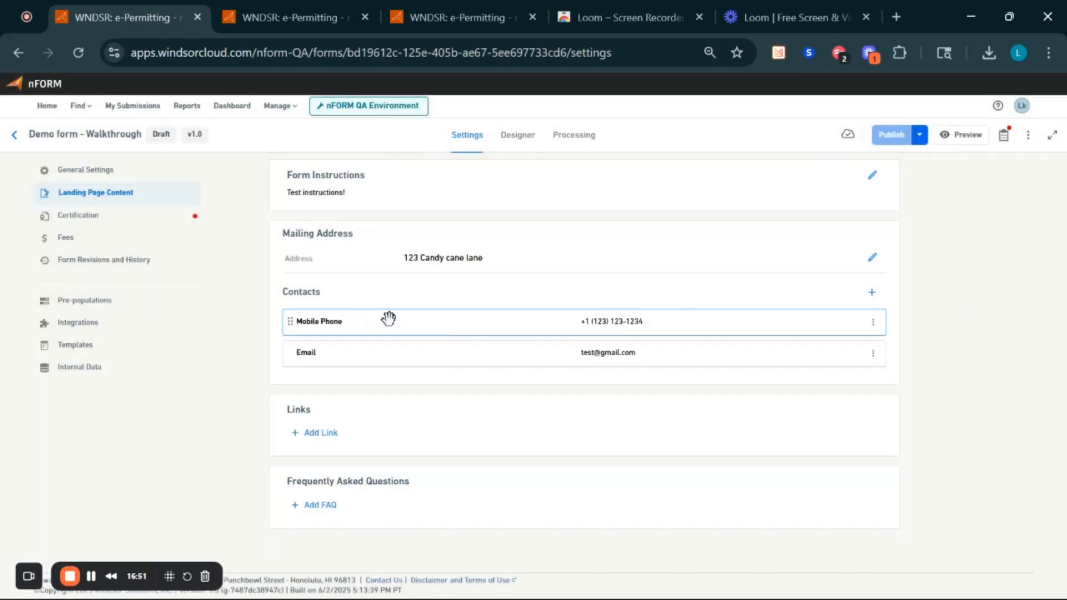
{"action": "left_click_drag", "start_coordinate": [389, 318], "coordinate": [404, 364]}
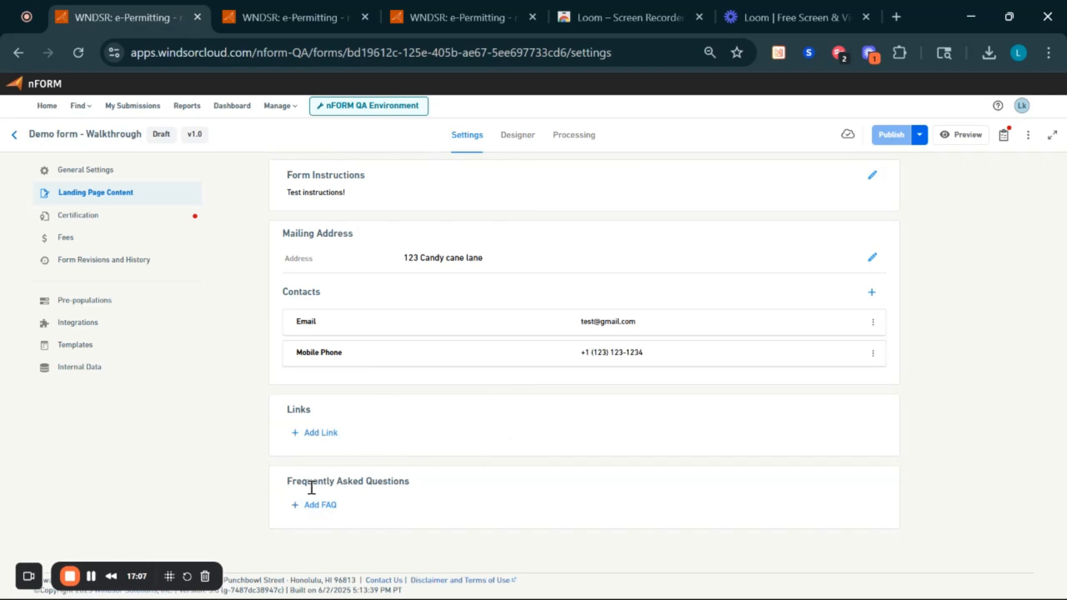
- Open the Add FAQ form and close it without adding a question
{"action": "left_click", "coordinate": [322, 512]}
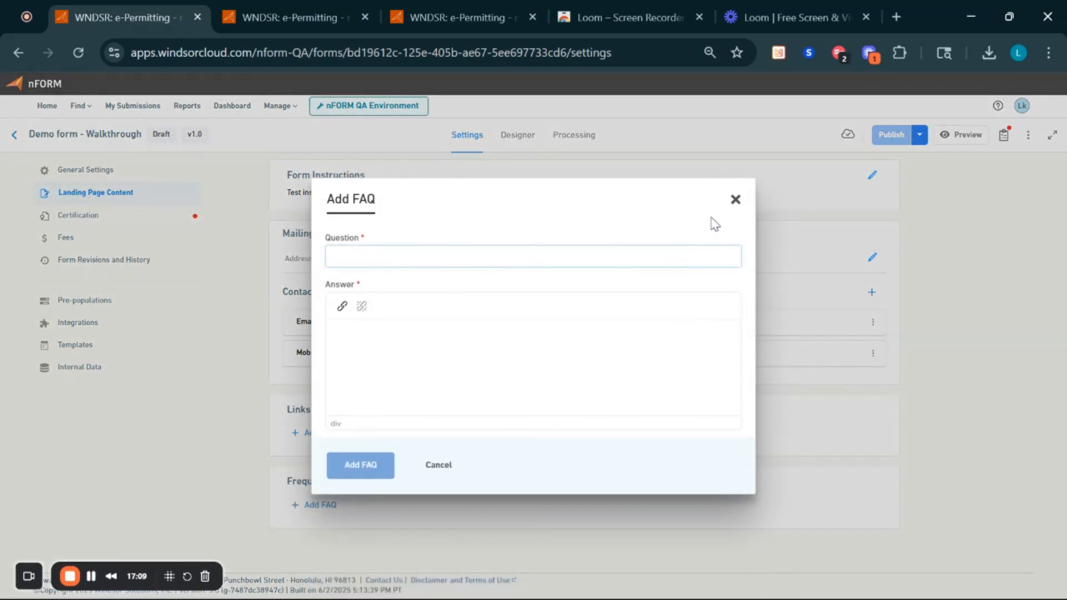
{"action": "left_click", "coordinate": [736, 197]}
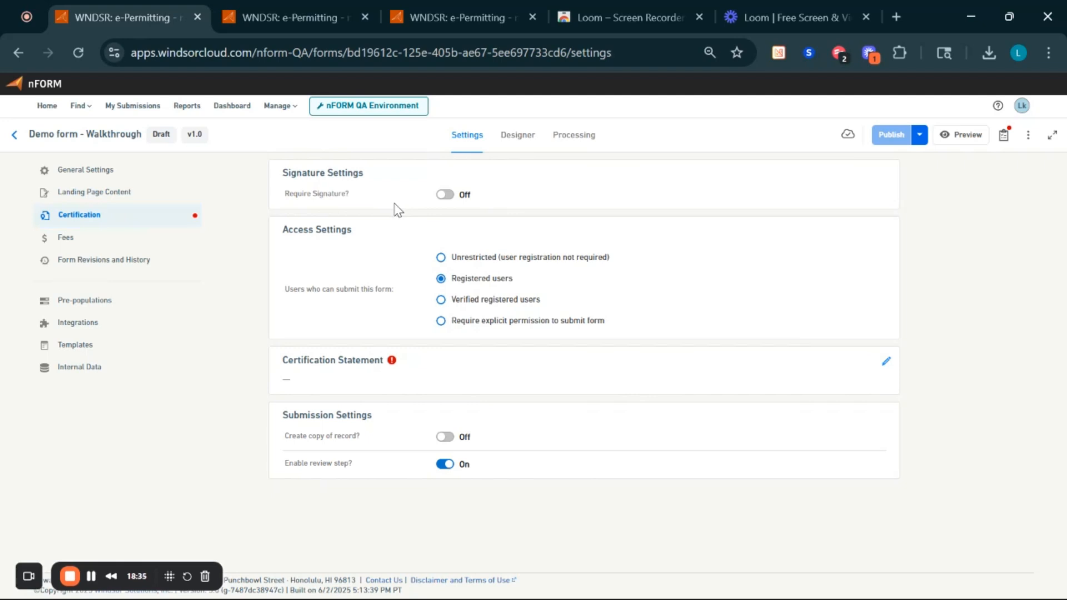
- Turn on Require Signature, signing invitations and role-based signing
{"action": "left_click", "coordinate": [445, 196]}
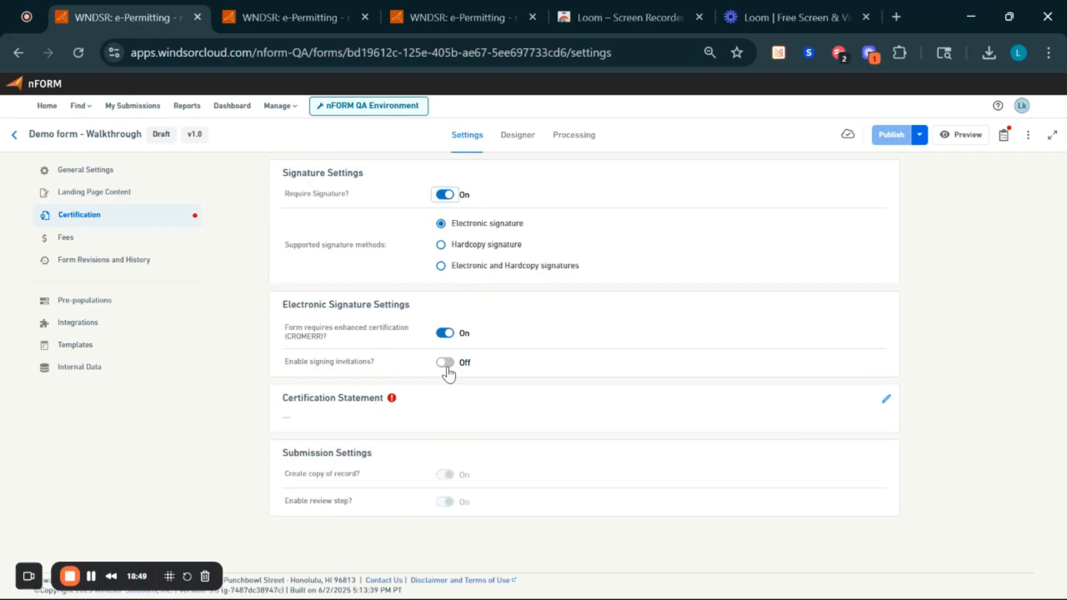
{"action": "left_click", "coordinate": [448, 367]}
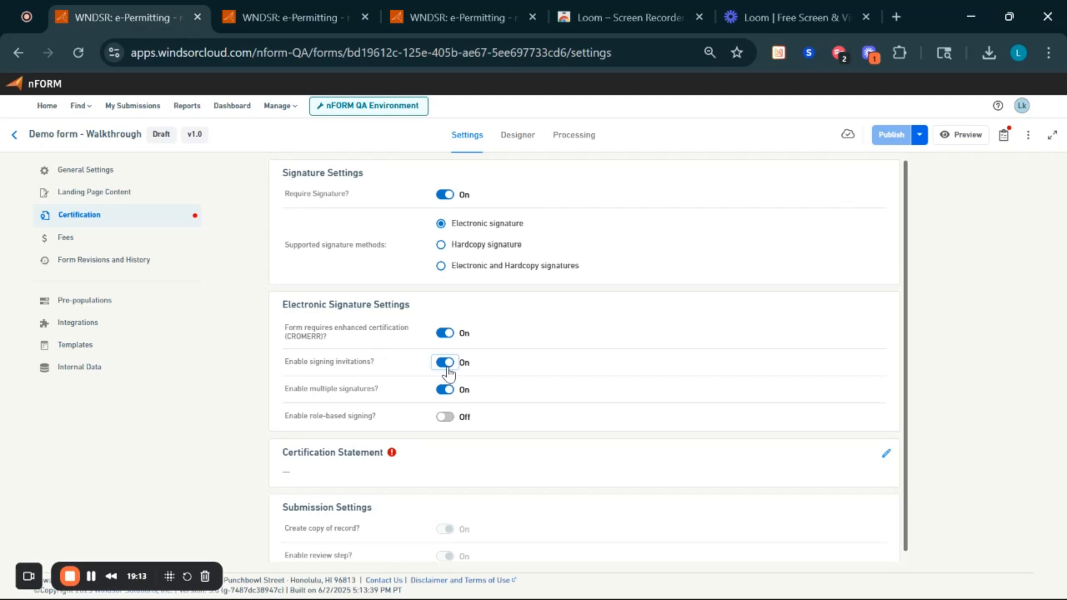
{"action": "left_click", "coordinate": [447, 421]}
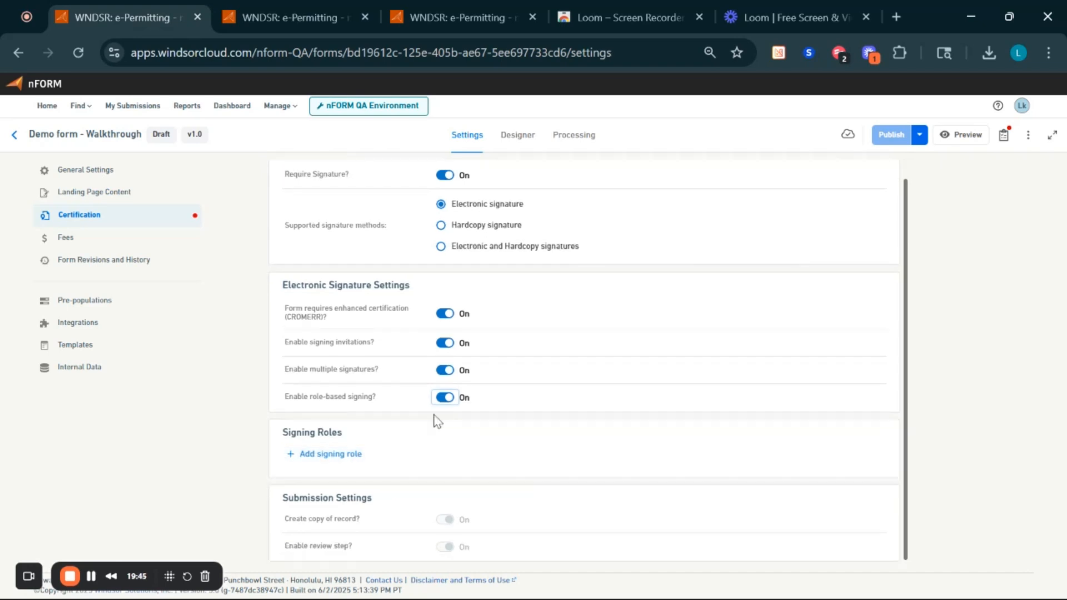
- Open Add signing role, then toggle the CROMERR certification, copy of record and review step switches
{"action": "left_click", "coordinate": [332, 454]}
{"action": "left_click", "coordinate": [445, 314]}
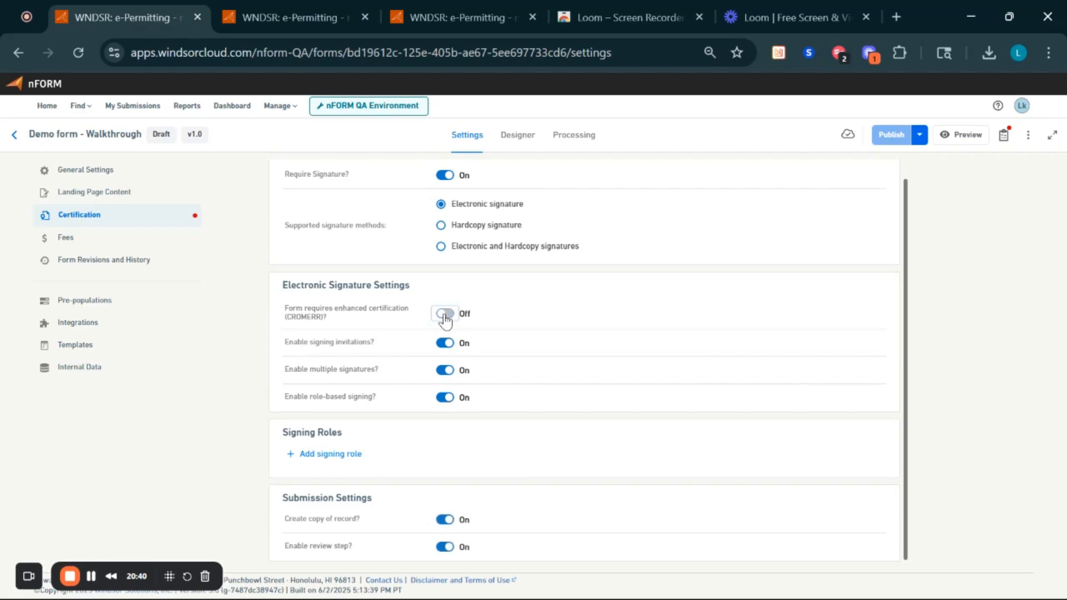
{"action": "left_click", "coordinate": [444, 520]}
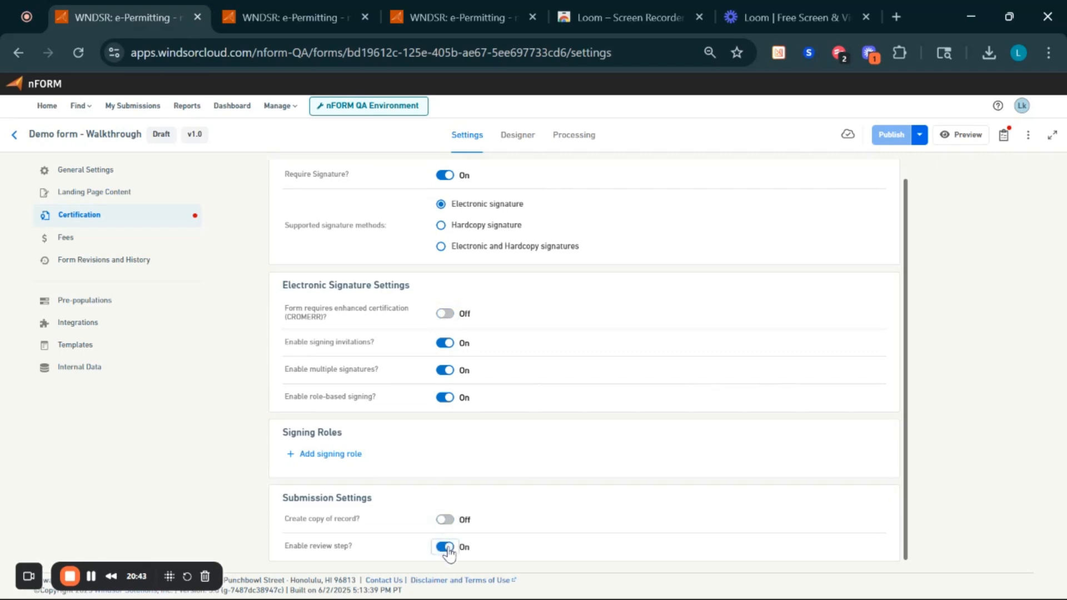
{"action": "left_click", "coordinate": [445, 548]}
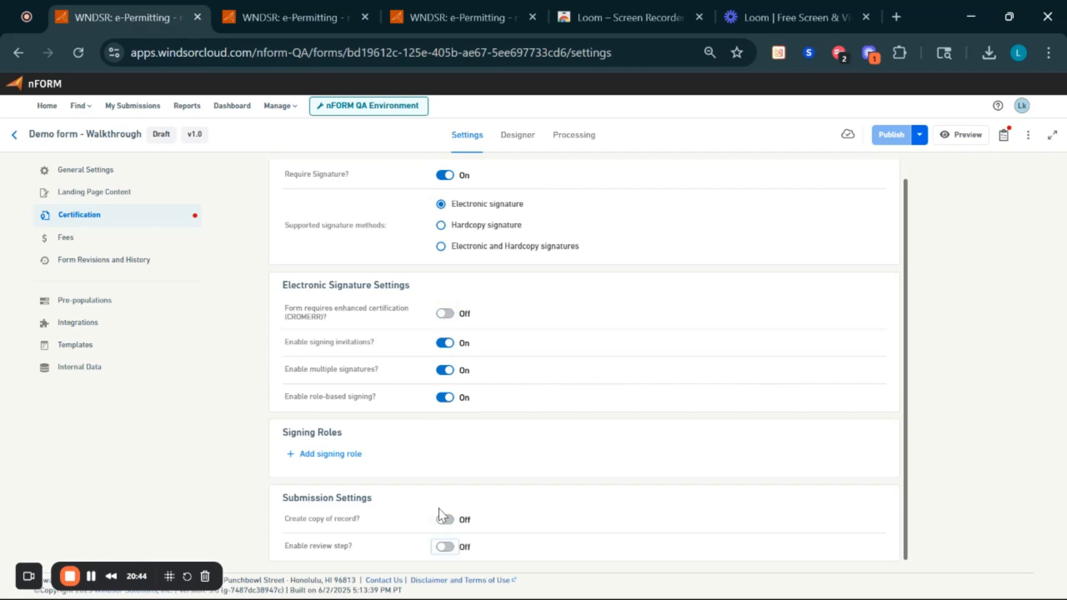
{"action": "left_click", "coordinate": [443, 314]}
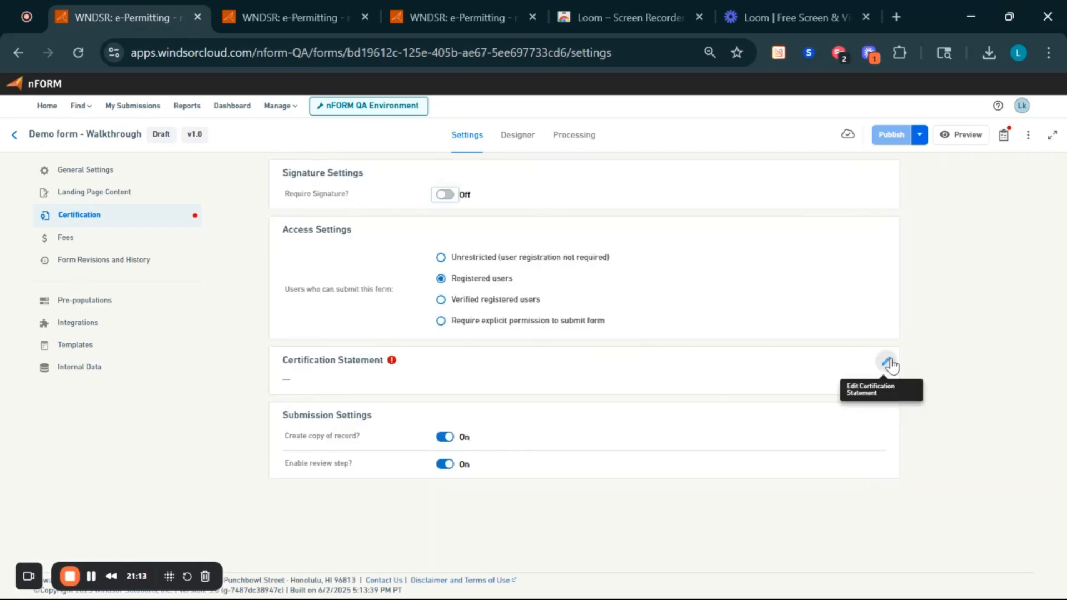
- Save the certification statement 'I certify this information is correct.' and recheck the publishing to-do list
{"action": "left_click", "coordinate": [889, 362]}
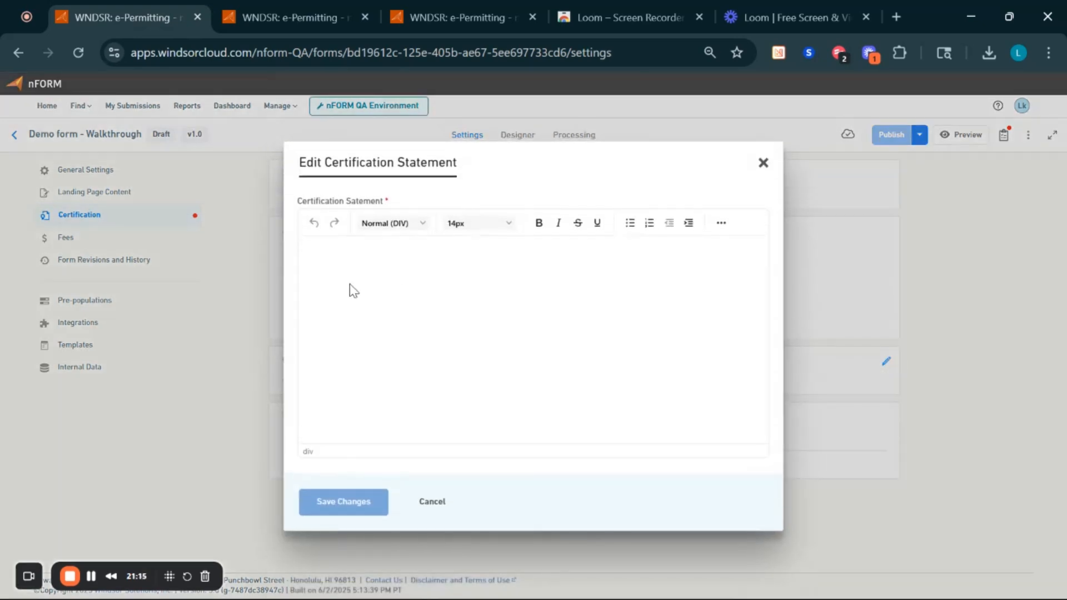
{"action": "type", "text": "I certify "}
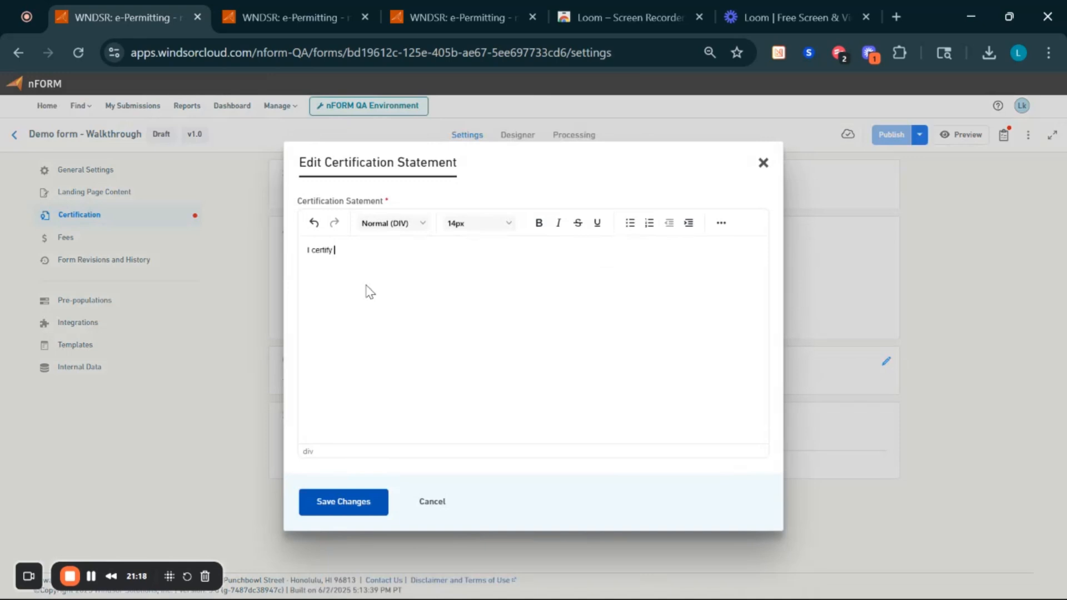
{"action": "type", "text": "this information is correct."}
{"action": "left_click", "coordinate": [351, 503]}
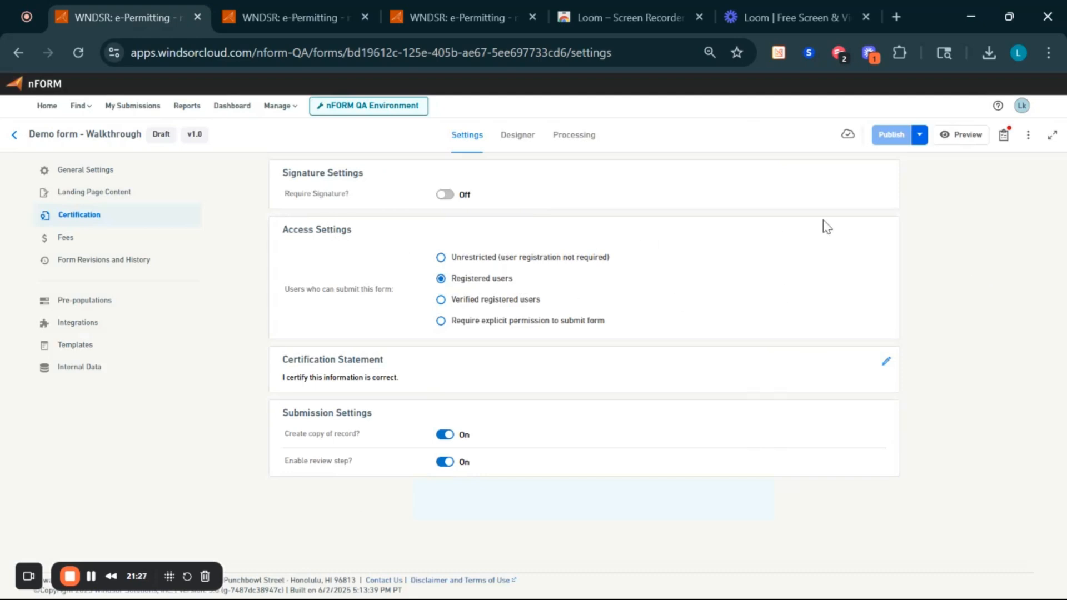
{"action": "left_click", "coordinate": [1004, 140]}
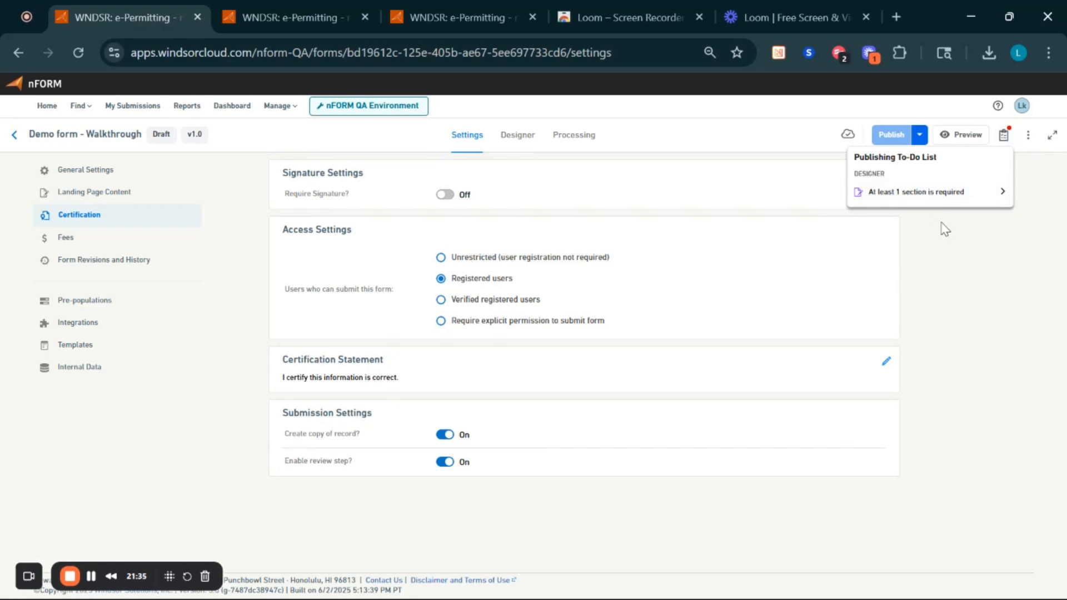
{"action": "left_click", "coordinate": [947, 247]}
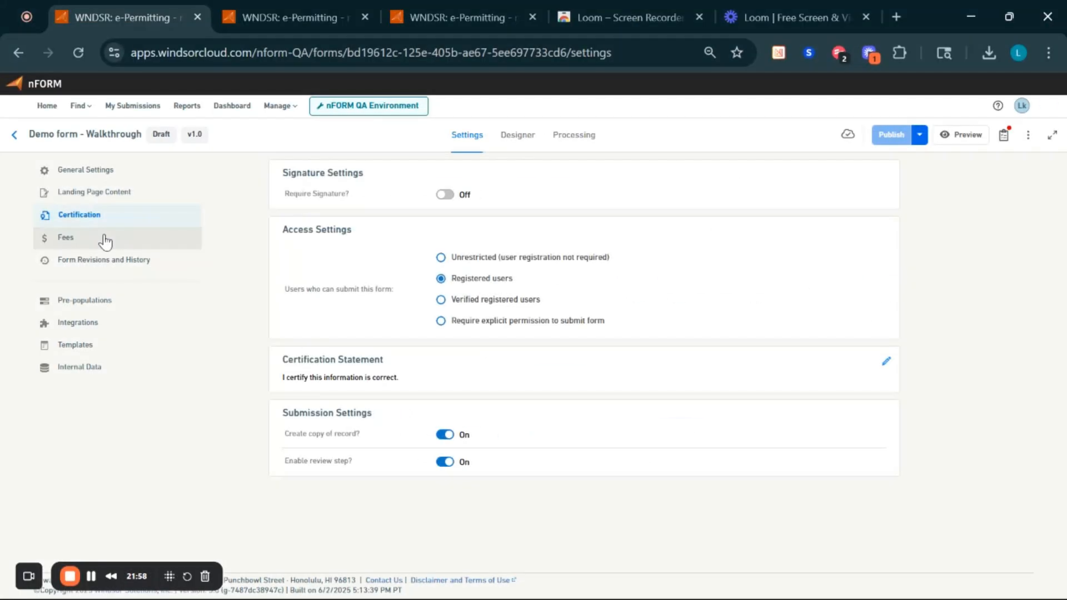
- Open the Demo form's Fees, then the Fee Demo form's Fees settings in the second tab
{"action": "left_click", "coordinate": [106, 240]}
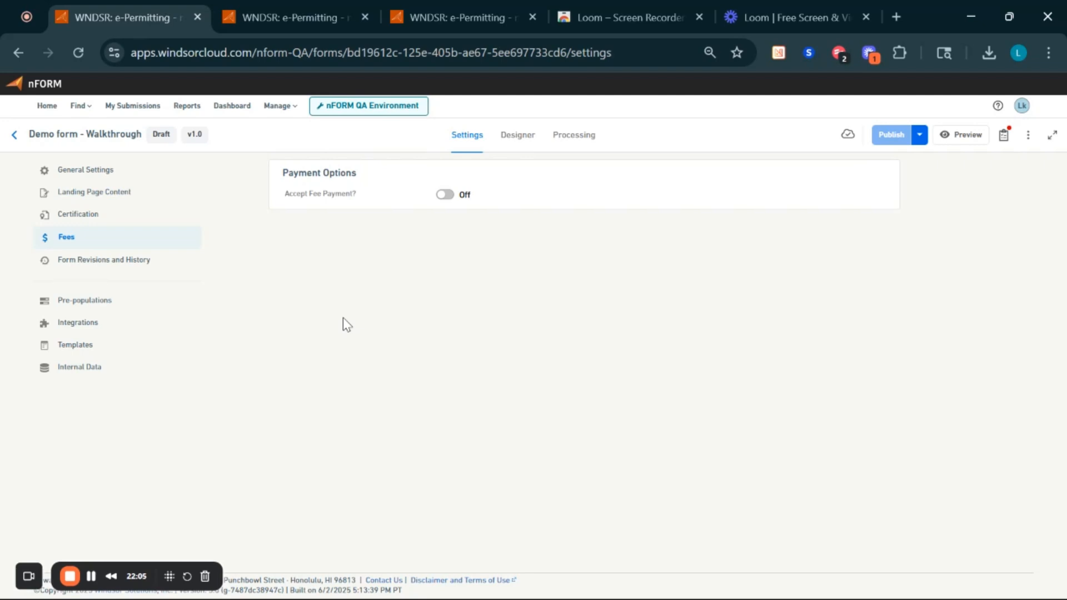
{"action": "left_click", "coordinate": [262, 13]}
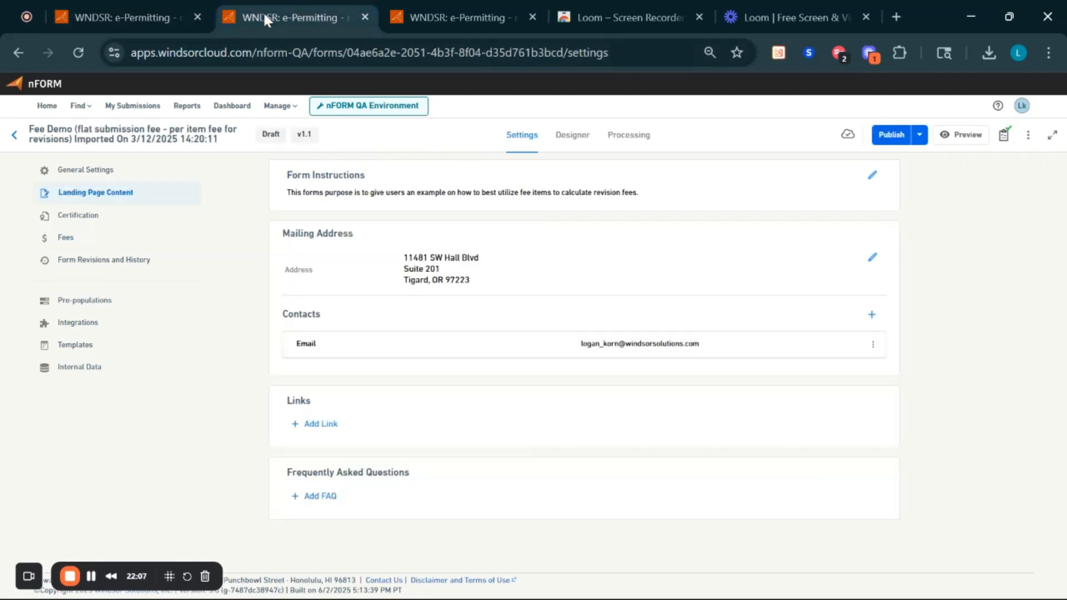
{"action": "left_click", "coordinate": [105, 242]}
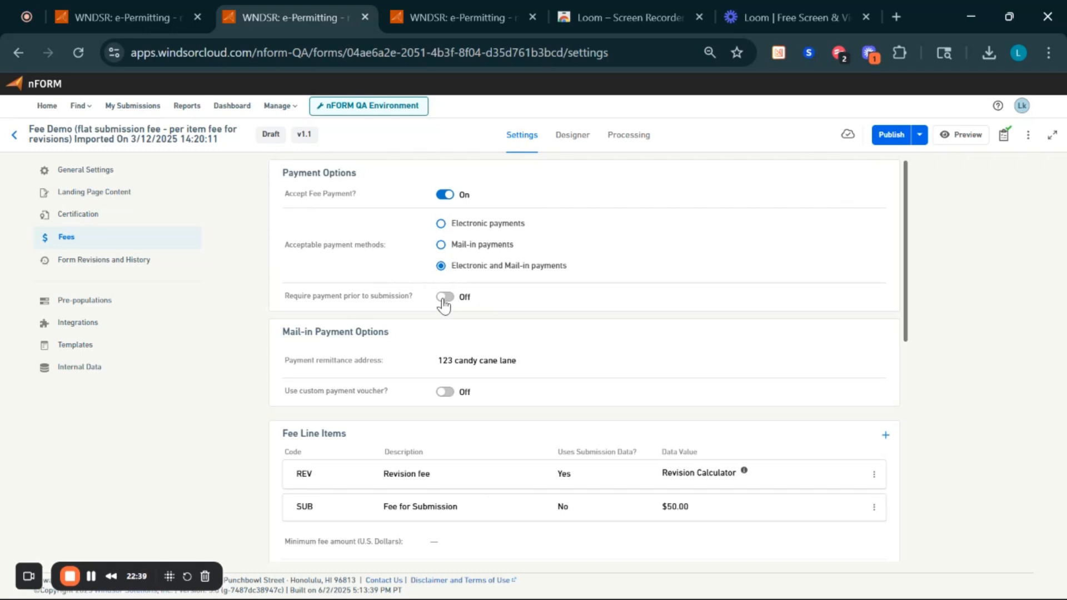
{"action": "scroll", "coordinate": [436, 348], "scroll_direction": "down", "scroll_amount": 1}
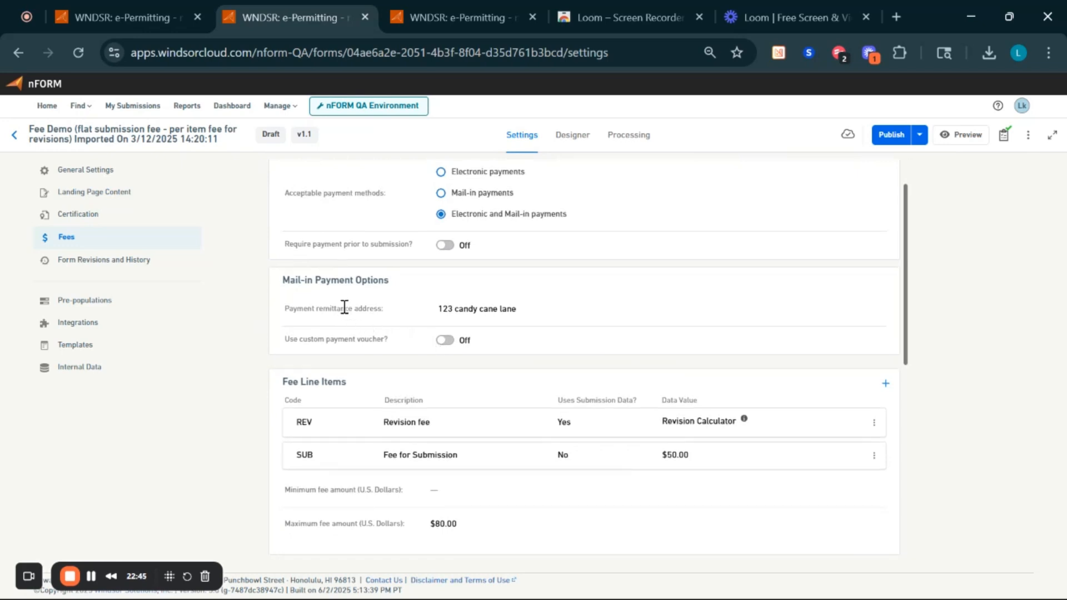
{"action": "scroll", "coordinate": [344, 309], "scroll_direction": "down", "scroll_amount": 2}
{"action": "scroll", "coordinate": [343, 308], "scroll_direction": "down", "scroll_amount": 1}
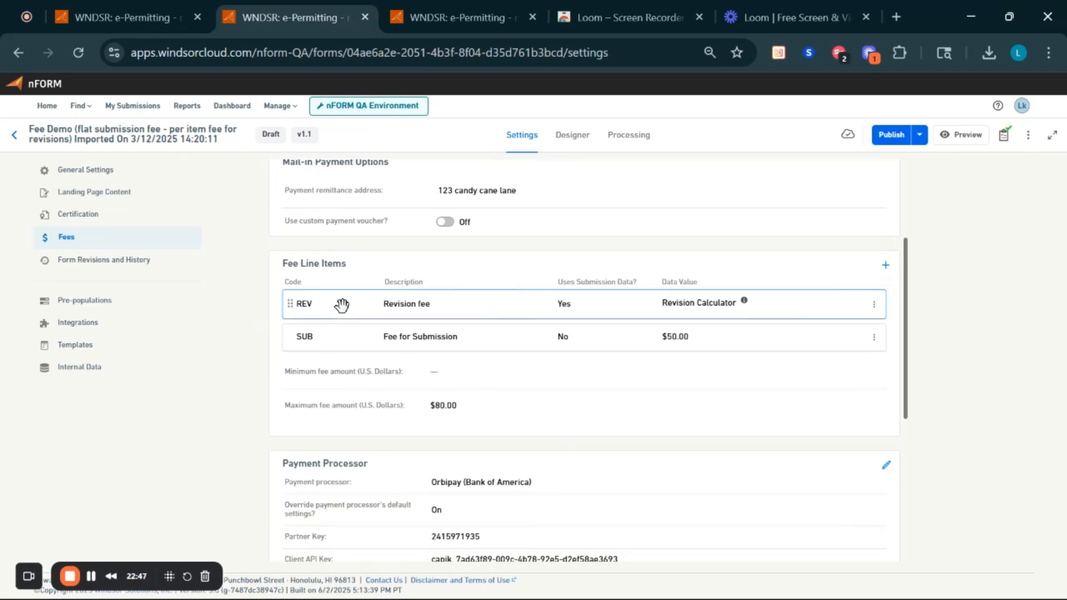
{"action": "scroll", "coordinate": [342, 308], "scroll_direction": "up", "scroll_amount": 1}
{"action": "scroll", "coordinate": [342, 308], "scroll_direction": "up", "scroll_amount": 3}
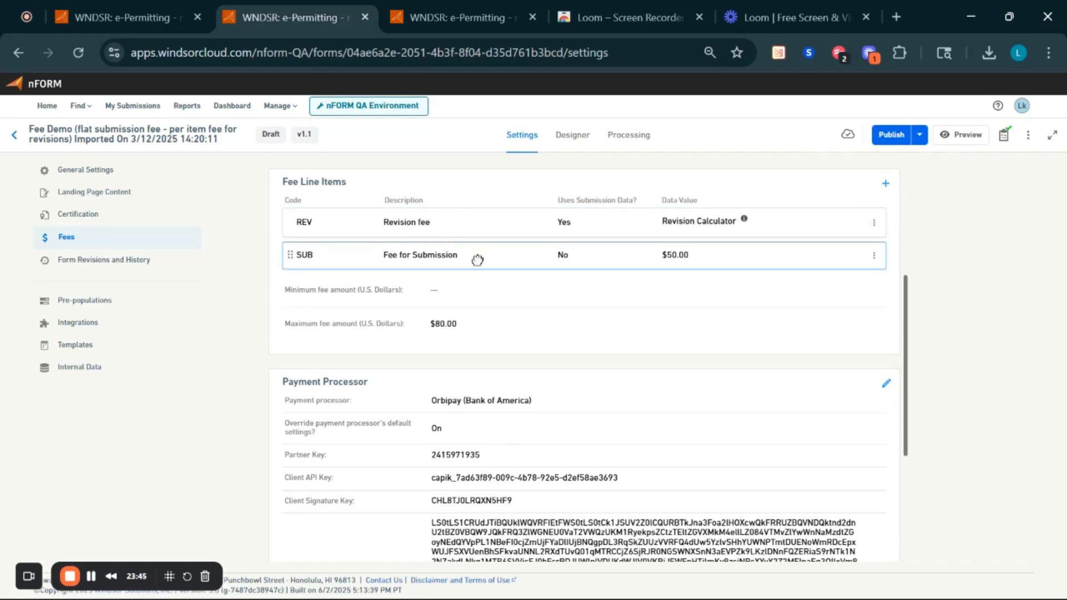
- Right-click in the Fee Line Items table of the Fee Demo form
{"action": "right_click", "coordinate": [471, 225]}
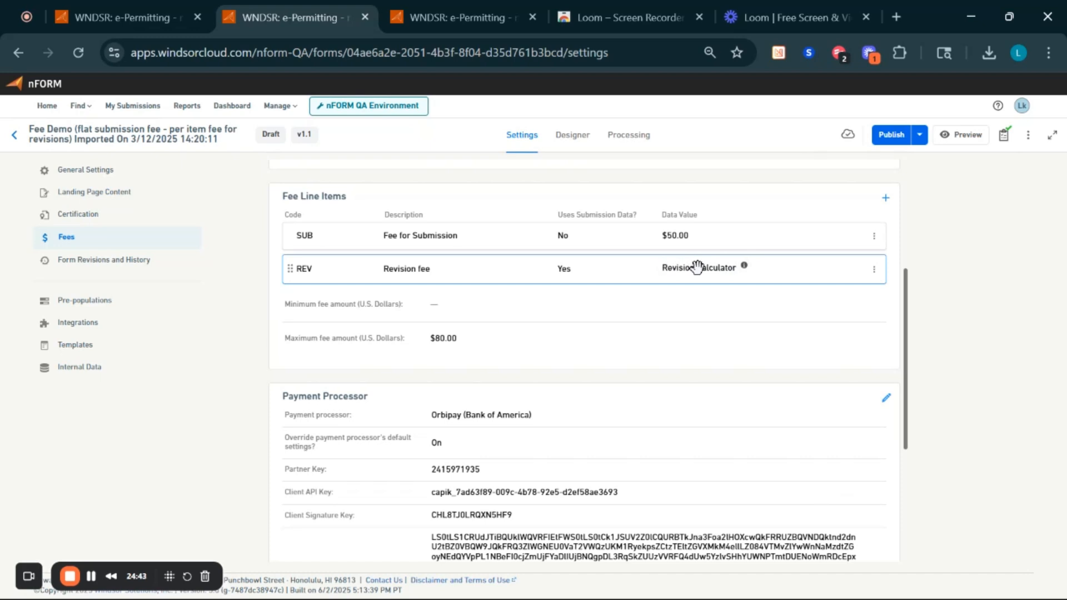
{"action": "left_click", "coordinate": [748, 267]}
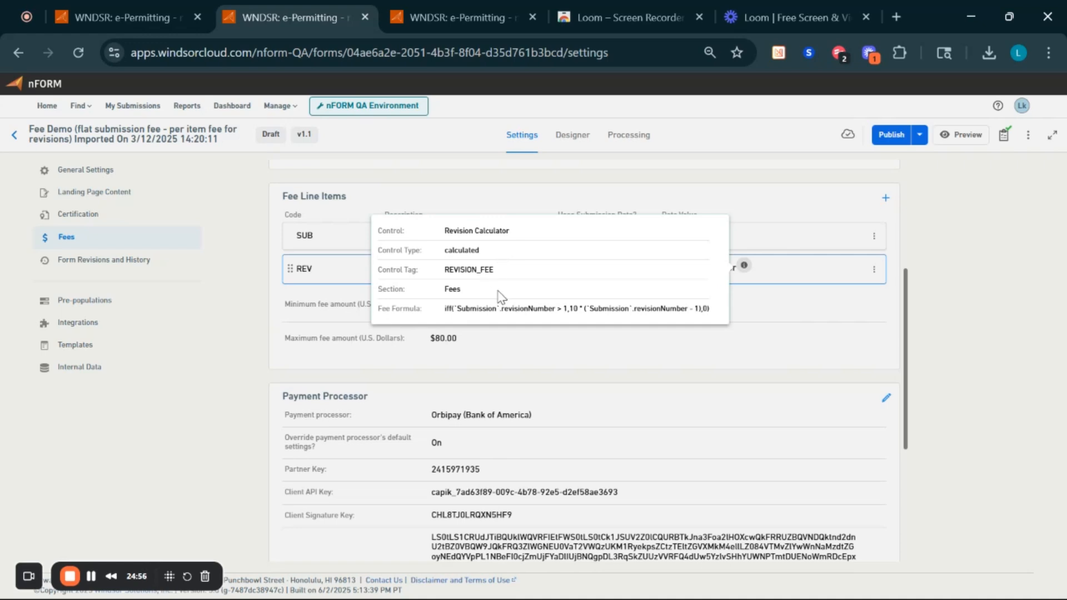
{"action": "triple_click", "coordinate": [493, 309]}
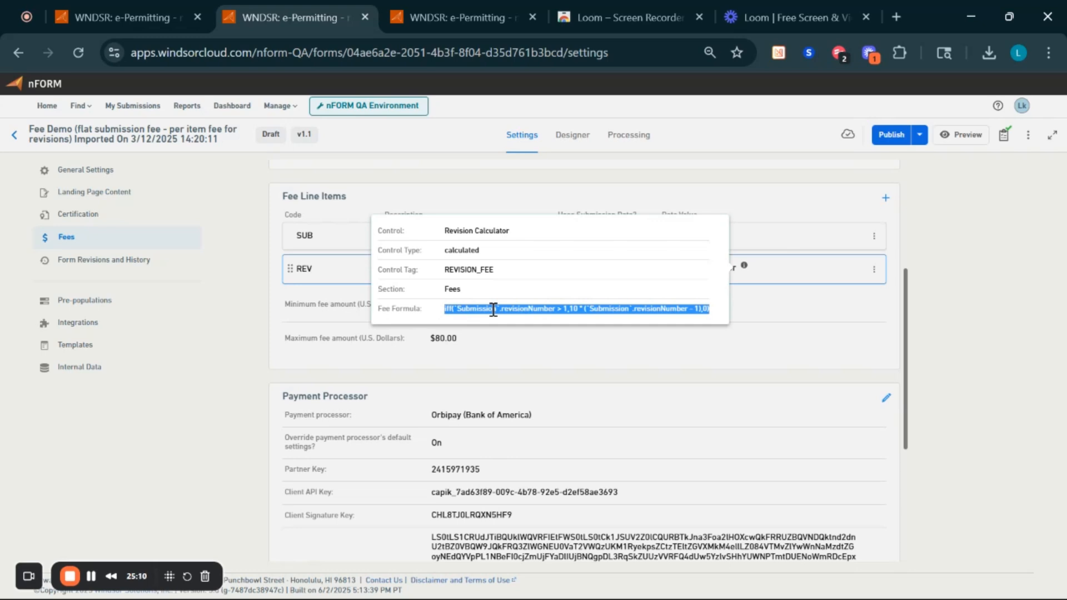
{"action": "left_click", "coordinate": [434, 316]}
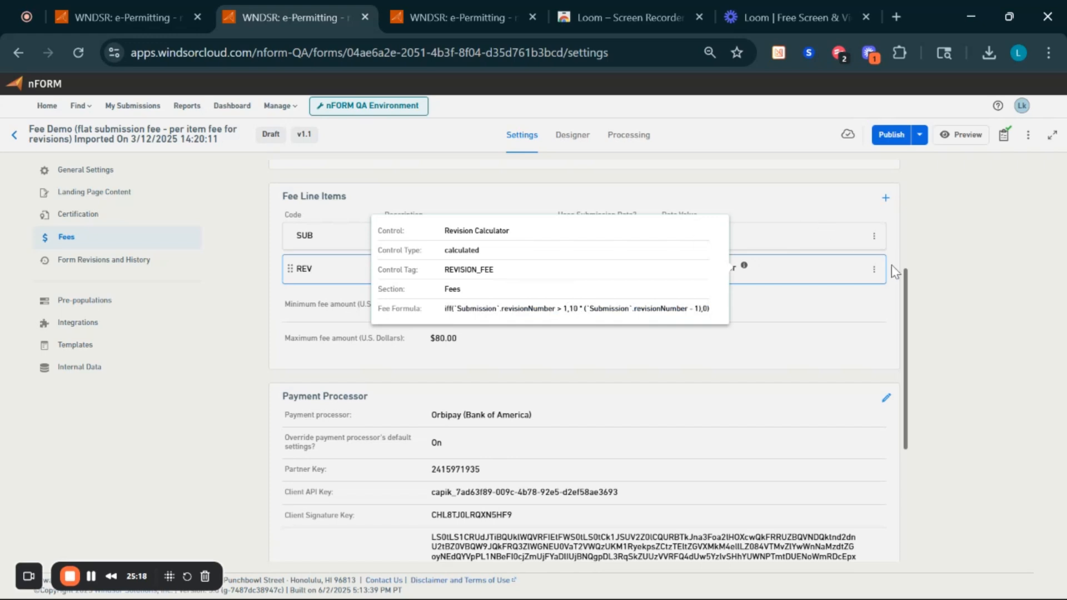
{"action": "left_click", "coordinate": [784, 338]}
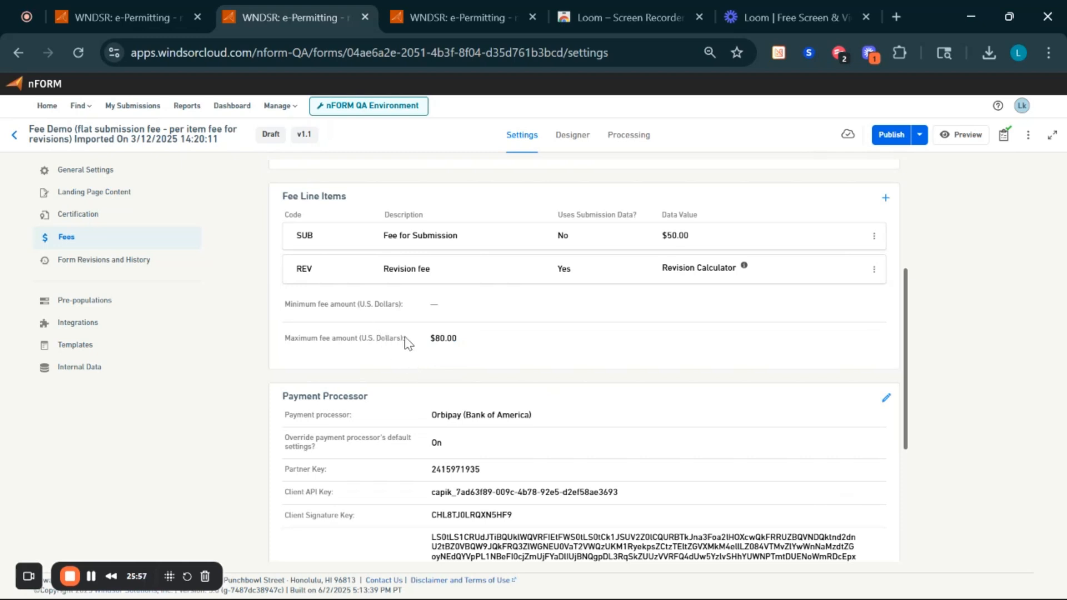
{"action": "scroll", "coordinate": [405, 337], "scroll_direction": "down", "scroll_amount": 3}
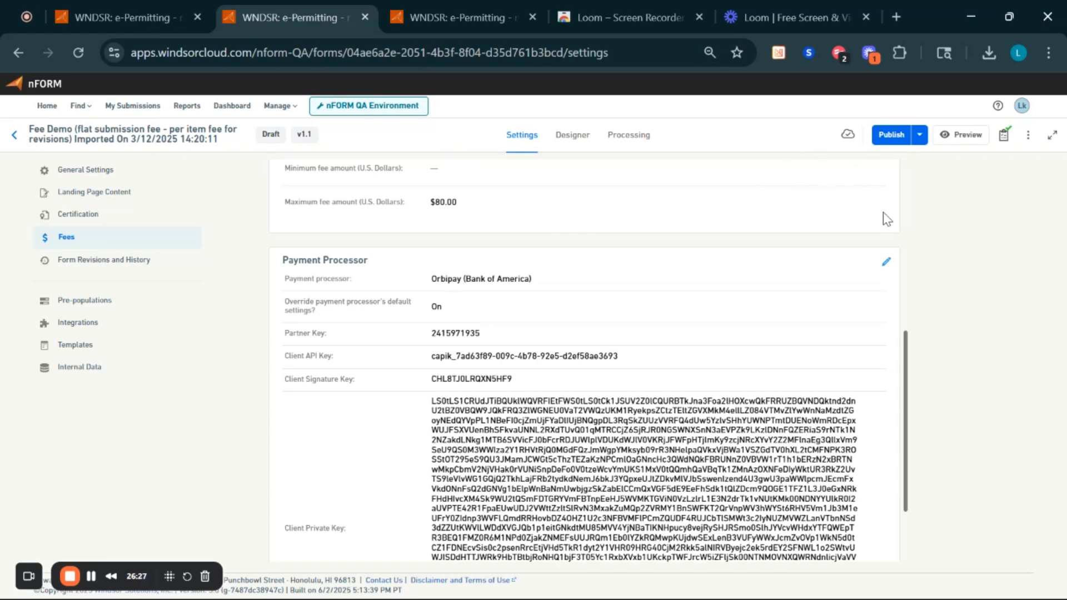
- Open the Fee Demo Payment Processor card for editing, showing Orbipay (Bank of America)
{"action": "left_click", "coordinate": [887, 263]}
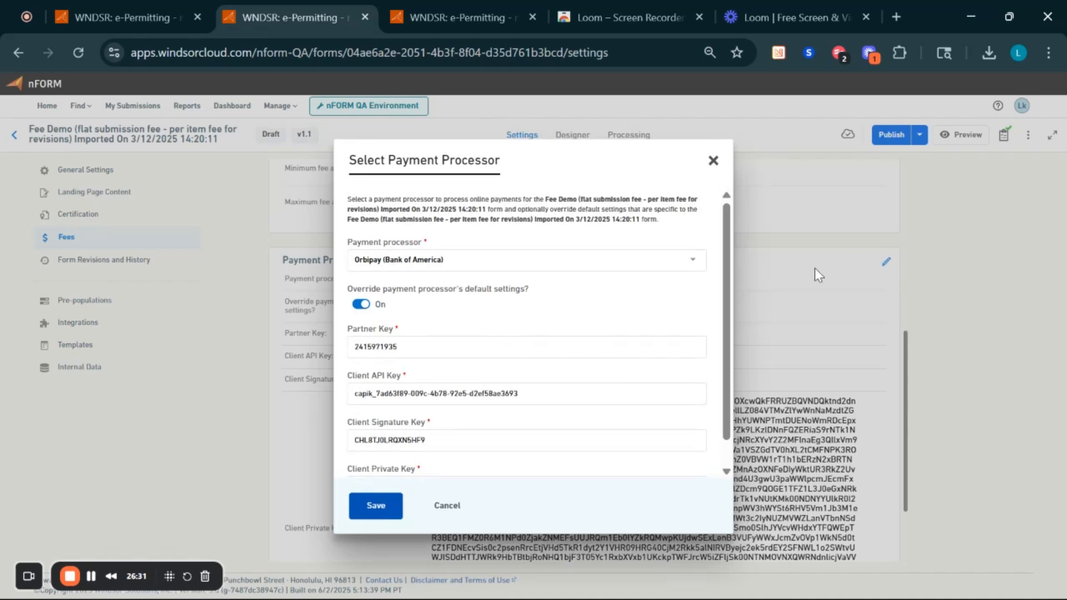
- Reselect Orbipay, switch override off, close the dialog unsaved, and begin a new Fee Demo submission
{"action": "left_click", "coordinate": [432, 261]}
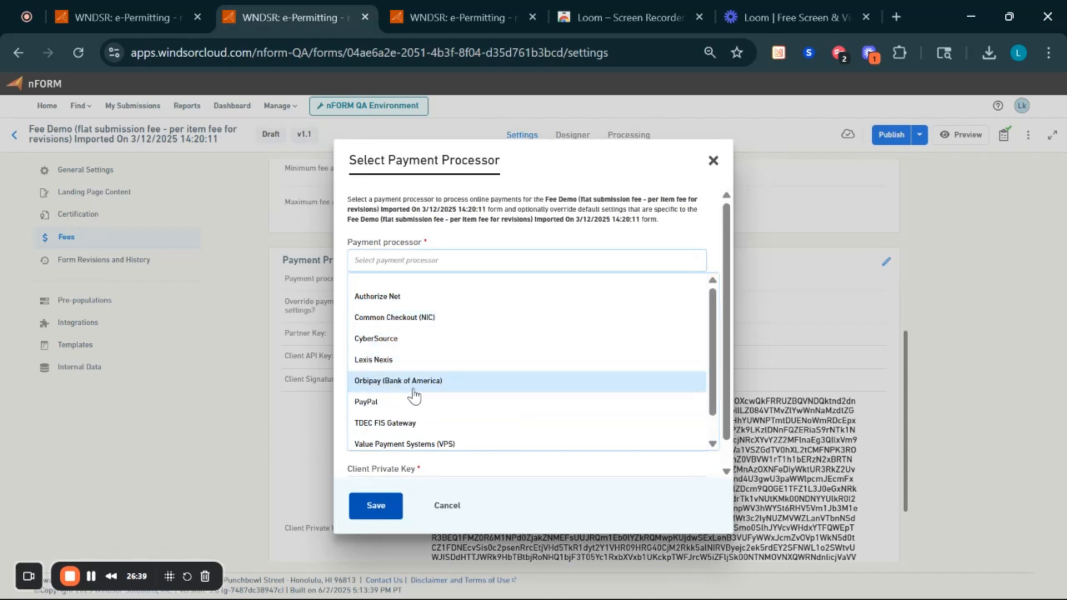
{"action": "scroll", "coordinate": [427, 394], "scroll_direction": "down", "scroll_amount": 1}
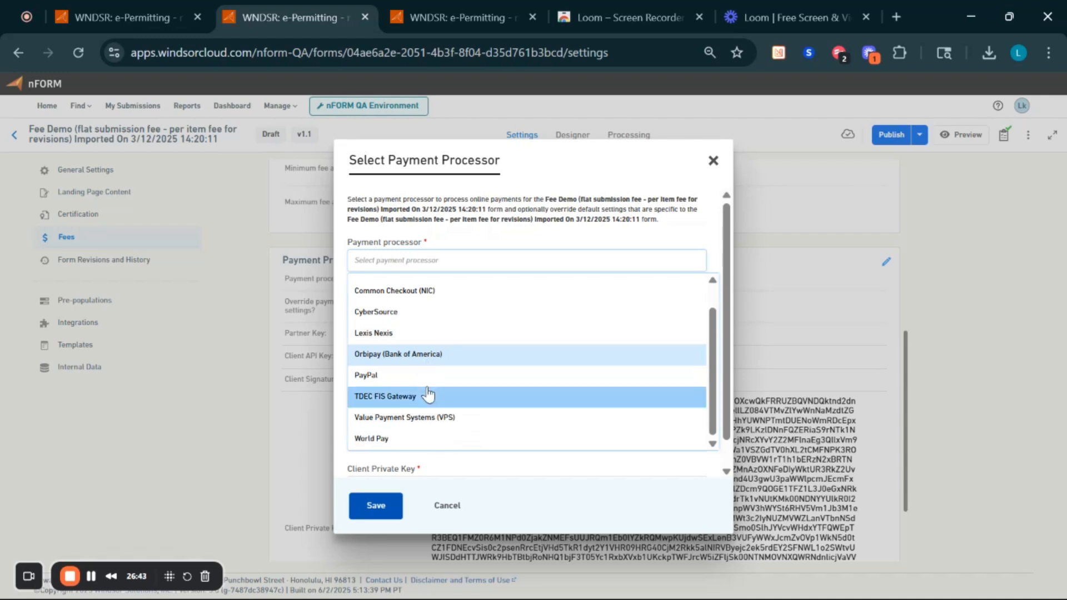
{"action": "scroll", "coordinate": [427, 394], "scroll_direction": "up", "scroll_amount": 1}
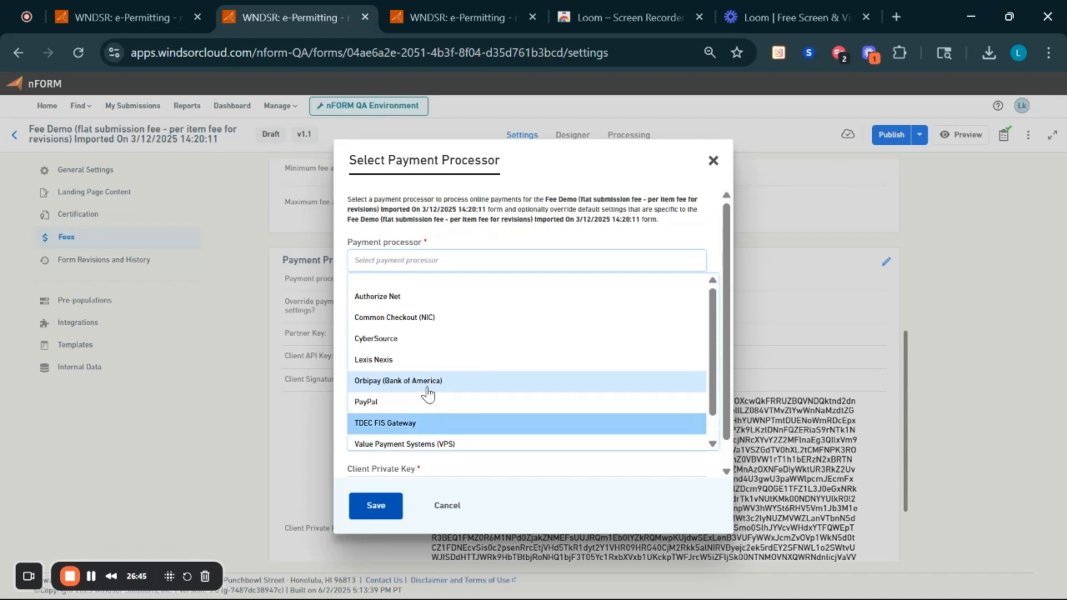
{"action": "left_click", "coordinate": [434, 389]}
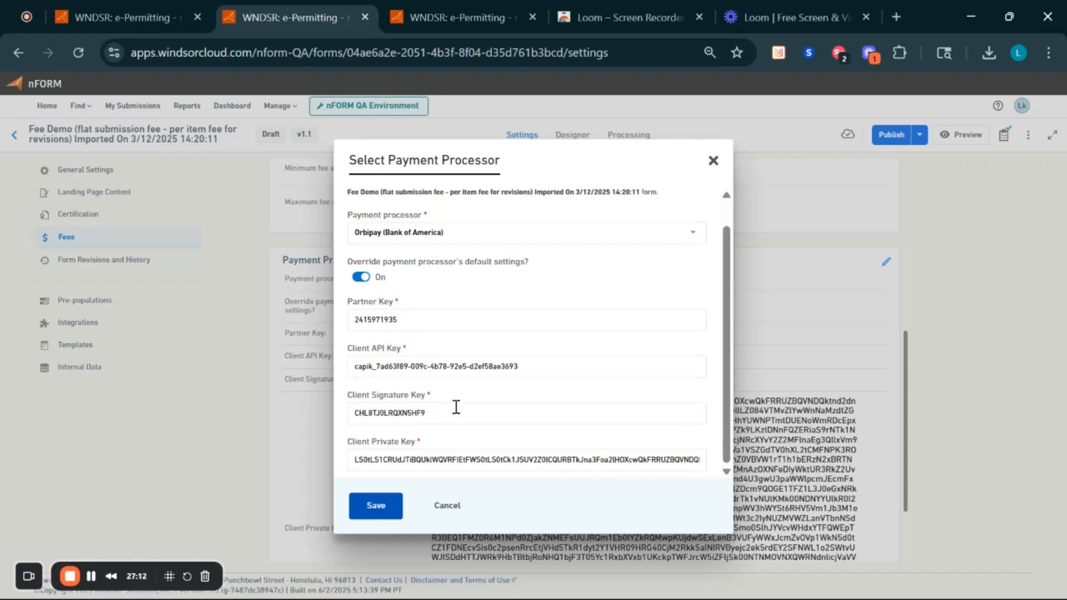
{"action": "left_click", "coordinate": [363, 279]}
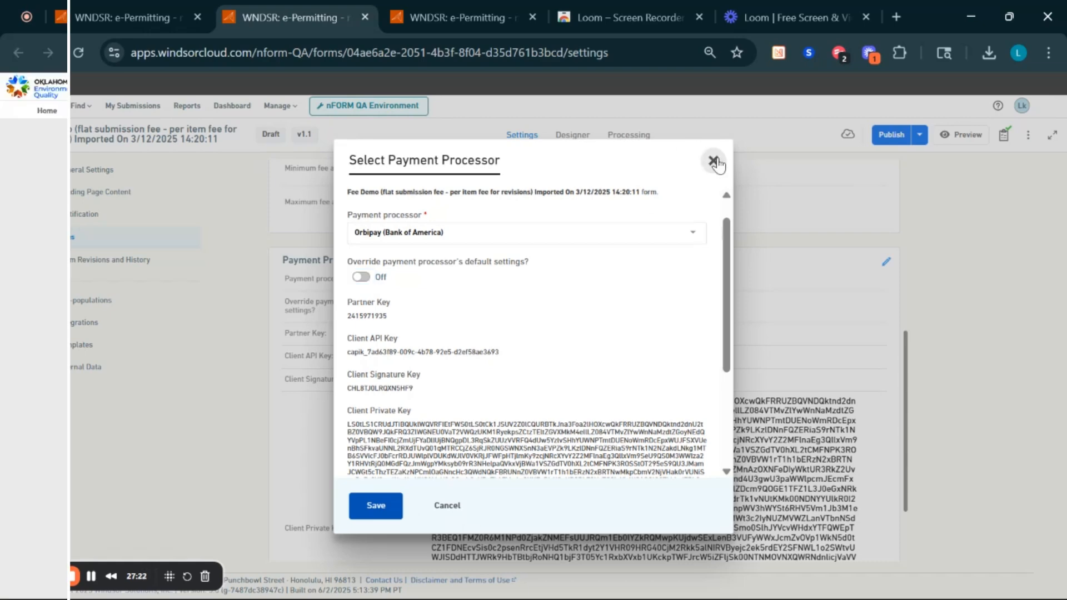
{"action": "left_click", "coordinate": [714, 161]}
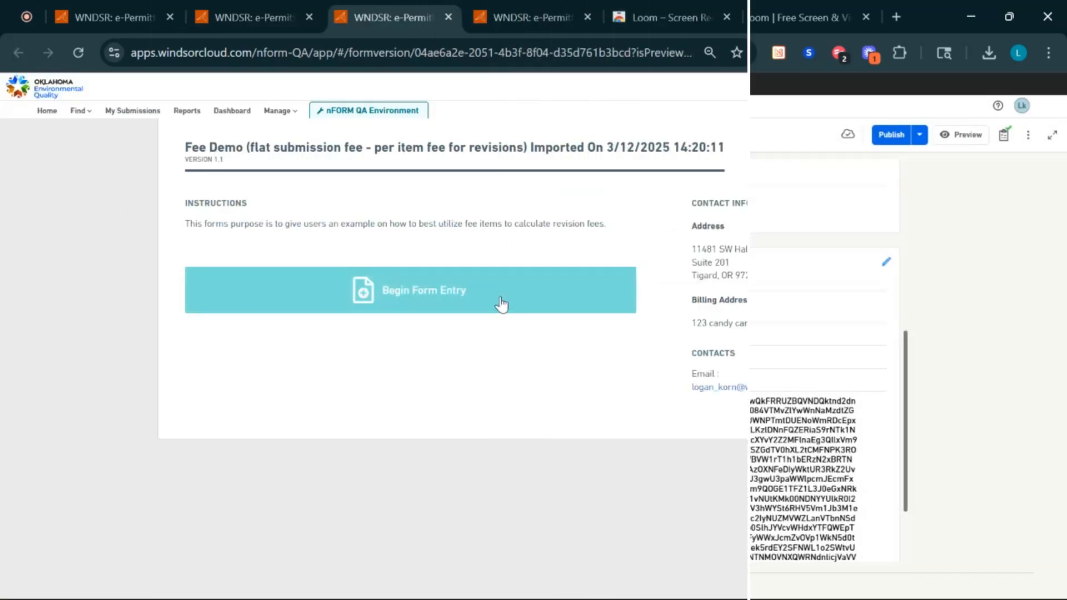
{"action": "left_click", "coordinate": [503, 305]}
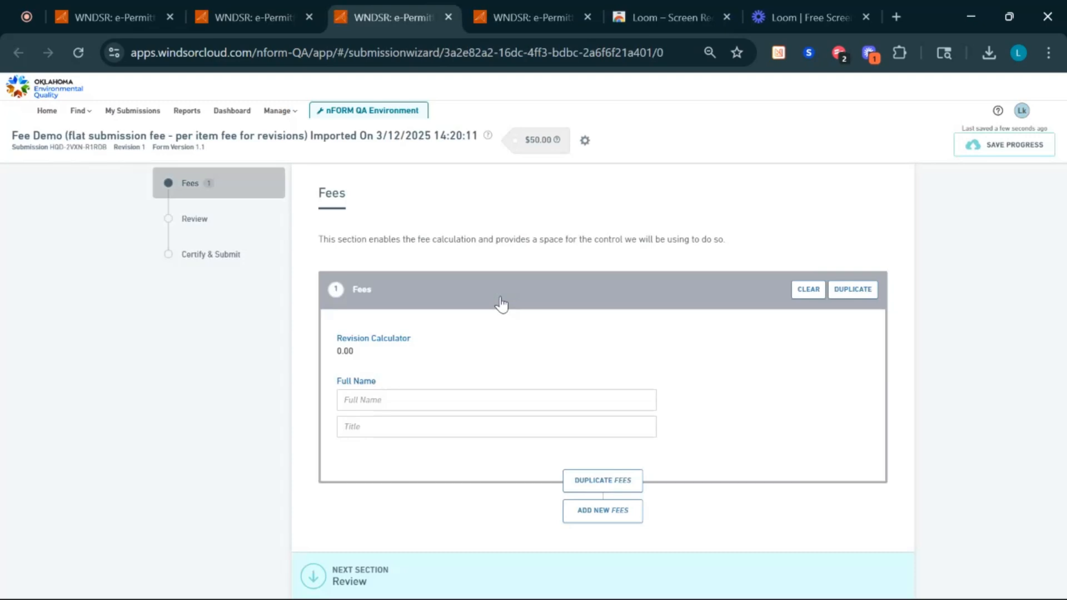
- Enter the submitter's full name and the title 'mr.' on the Fee Demo form
{"action": "left_click", "coordinate": [371, 397]}
{"action": "type", "text": "logan"}
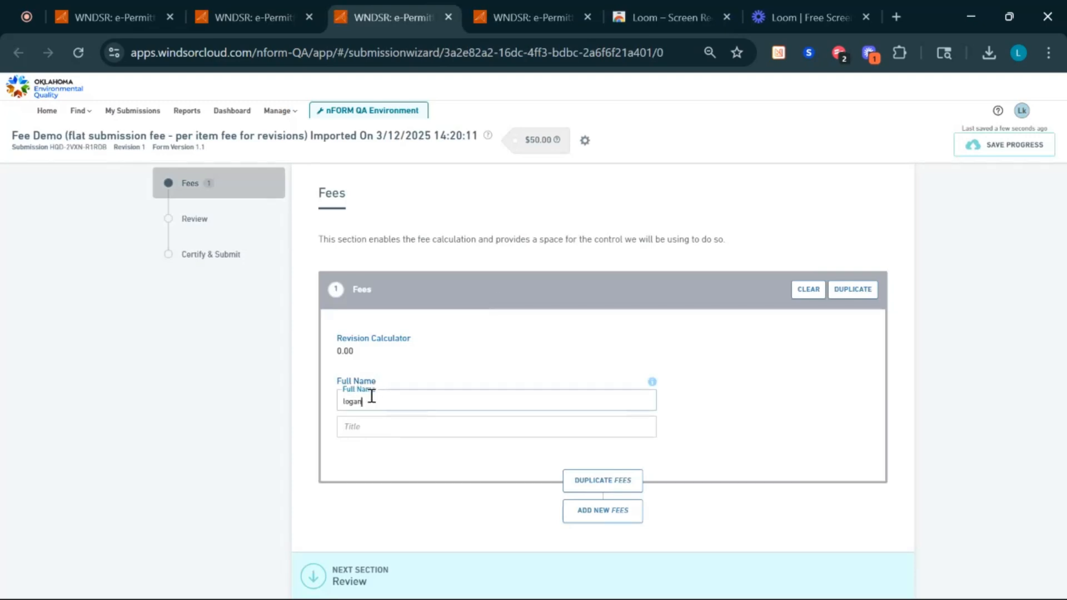
{"action": "key", "text": "Tab"}
{"action": "type", "text": "mr."}
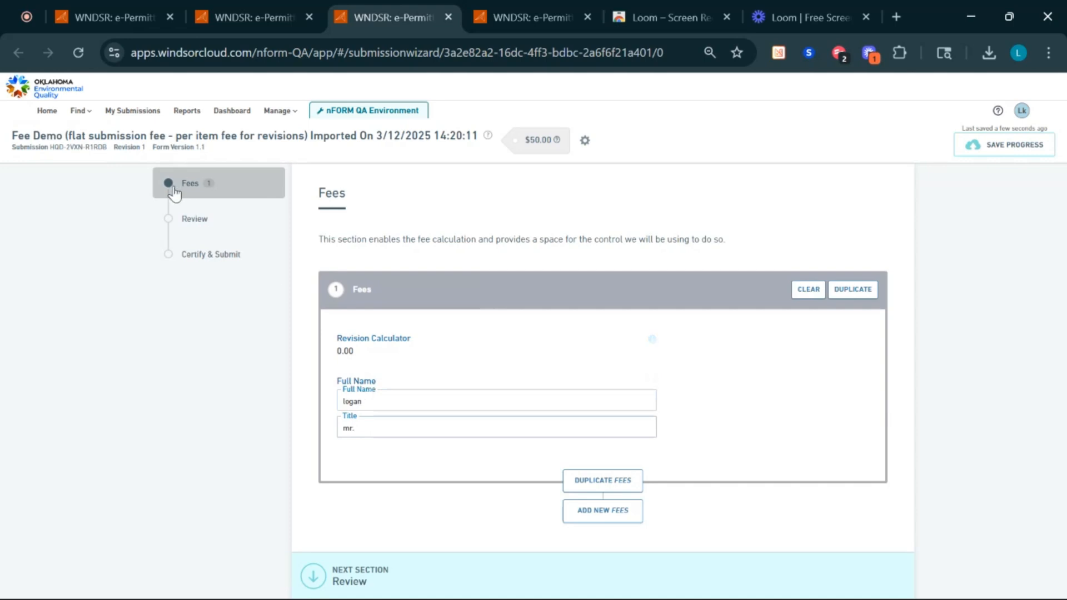
- Go through Review and Certify & Submit, submit, and choose to pay the $50.00 fee later
{"action": "left_click", "coordinate": [206, 220]}
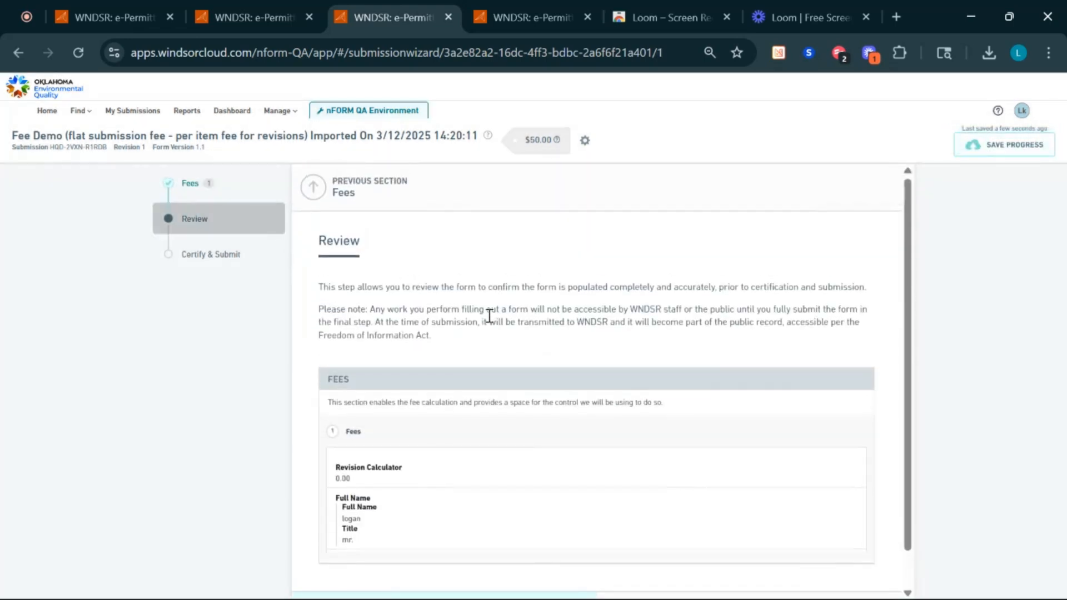
{"action": "scroll", "coordinate": [488, 315], "scroll_direction": "down", "scroll_amount": 1}
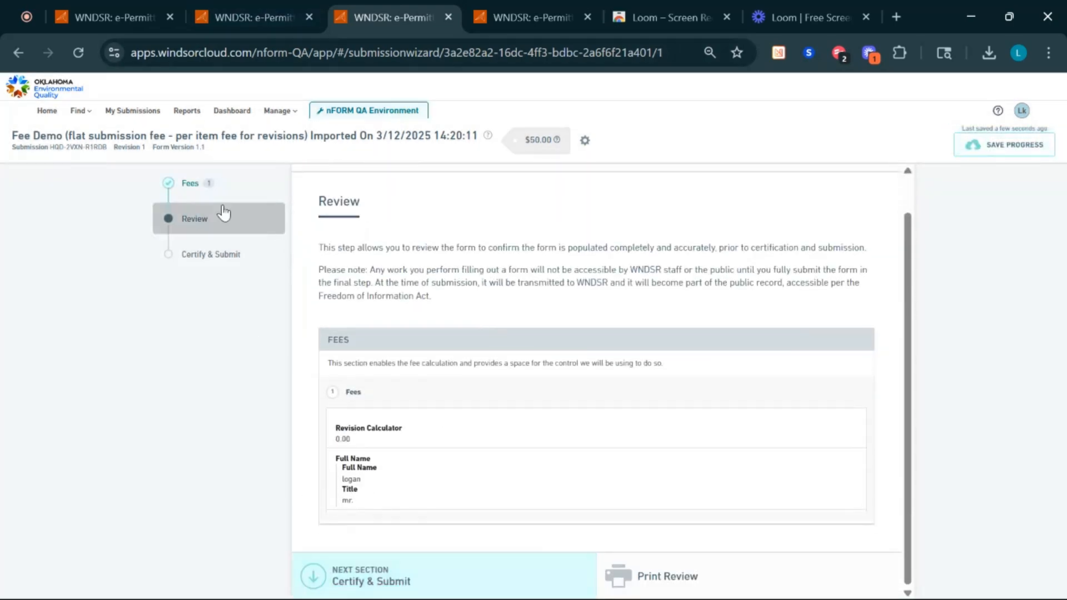
{"action": "left_click", "coordinate": [235, 259]}
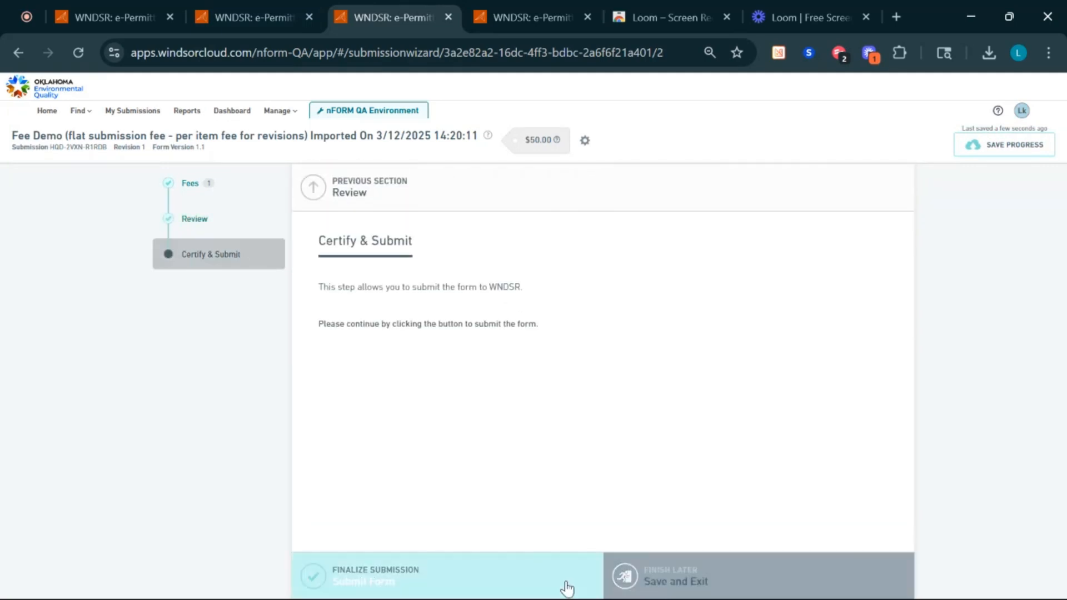
{"action": "left_click", "coordinate": [497, 580]}
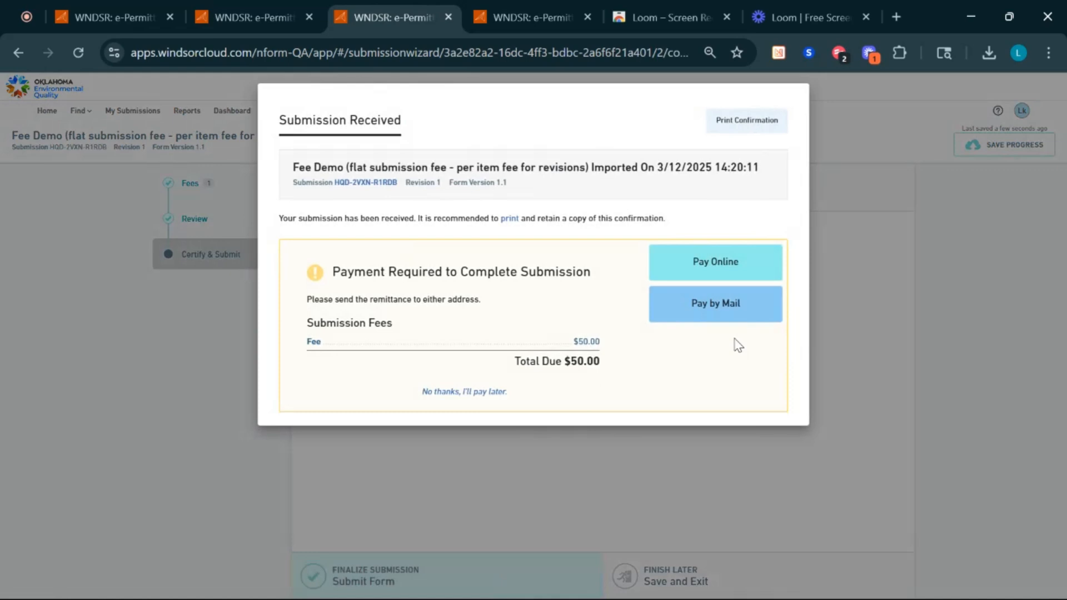
{"action": "triple_click", "coordinate": [581, 362]}
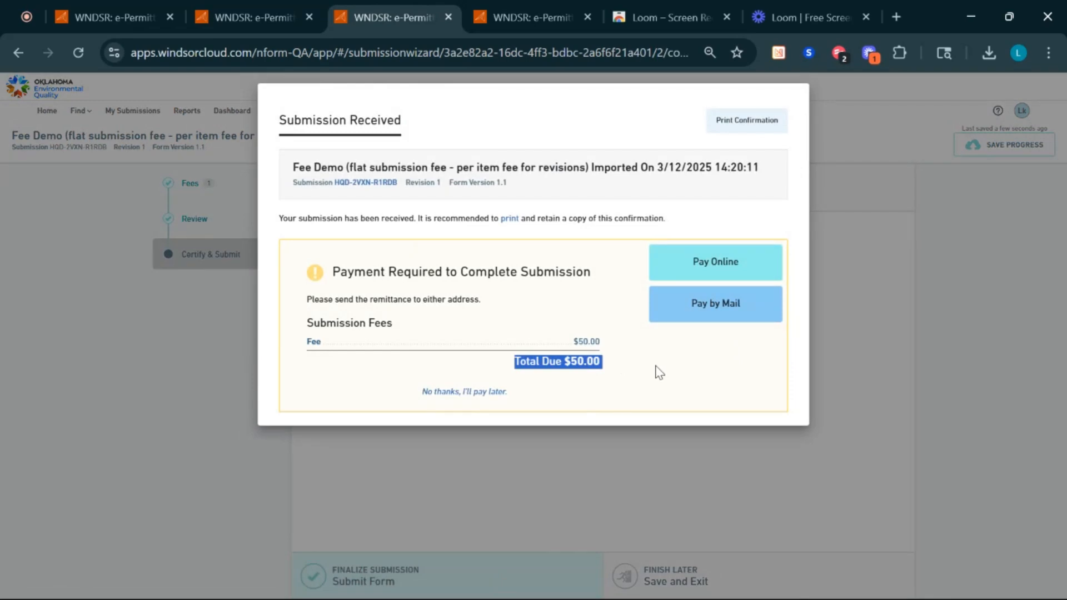
{"action": "left_click", "coordinate": [456, 390]}
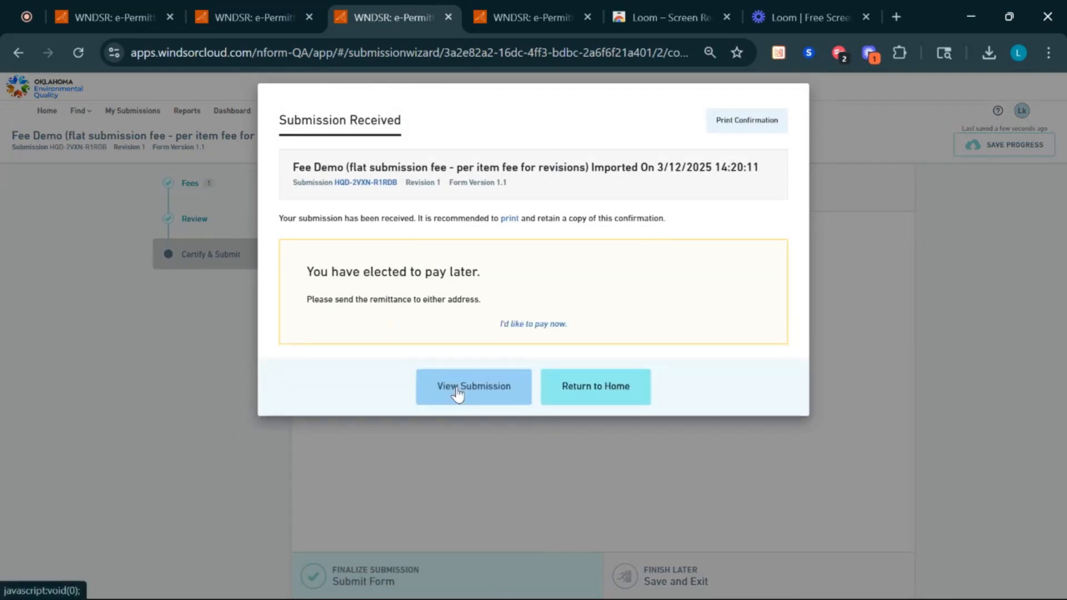
- Open the submitted Fee Demo overview and request a revision of it
{"action": "left_click", "coordinate": [457, 388]}
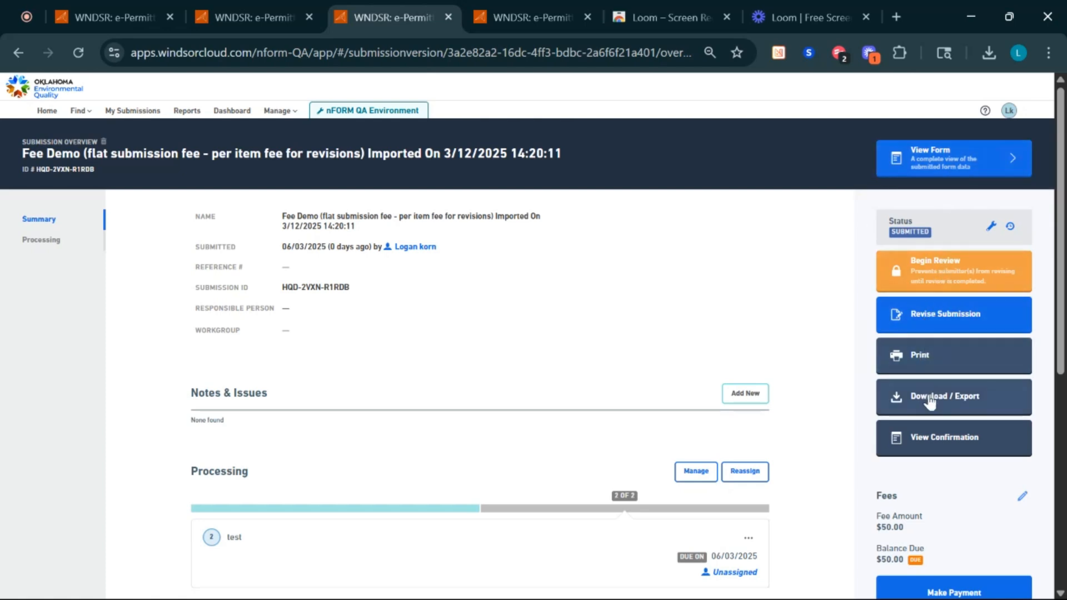
{"action": "left_click", "coordinate": [965, 319]}
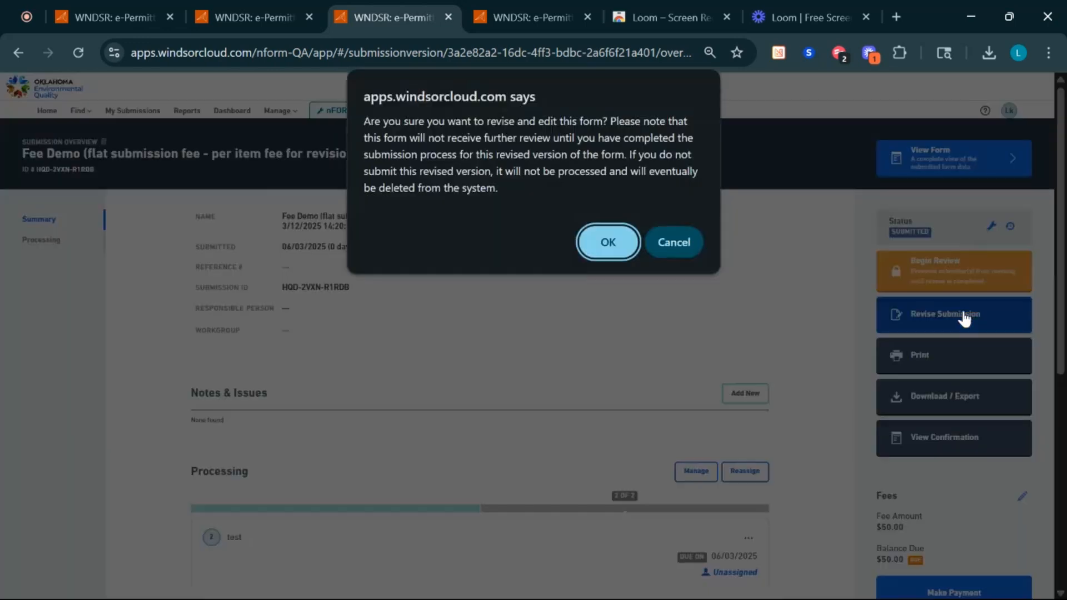
- Confirm the revision, capitalise the full name's first letter, and change the title to 'Mr.'
{"action": "left_click", "coordinate": [607, 247]}
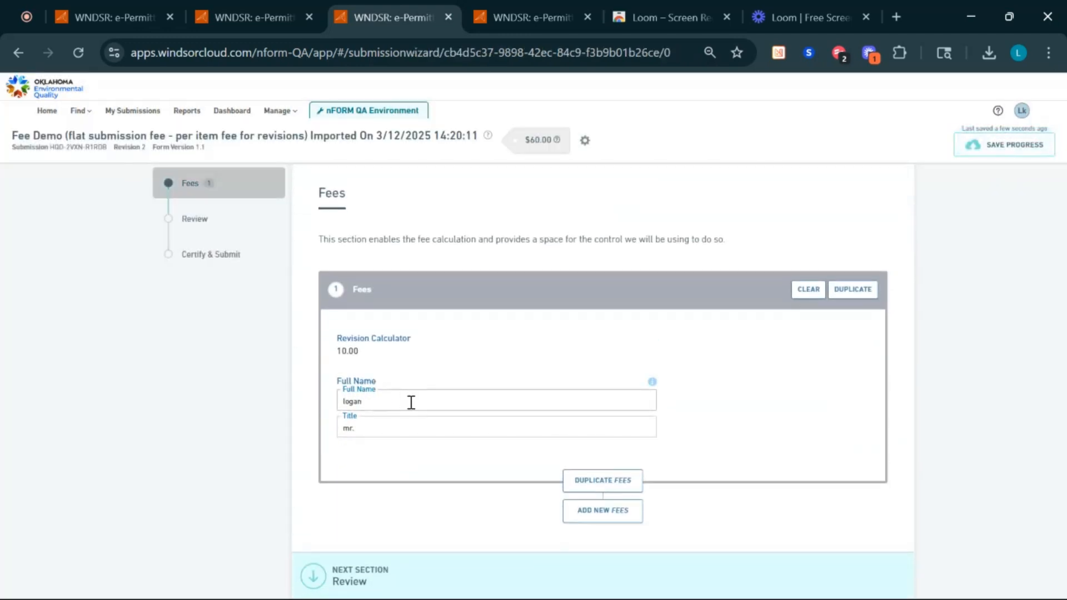
{"action": "key", "text": "BackSpace"}
{"action": "type", "text": "L"}
{"action": "left_click", "coordinate": [349, 428]}
{"action": "key", "text": "BackSpace"}
{"action": "type", "text": "M"}
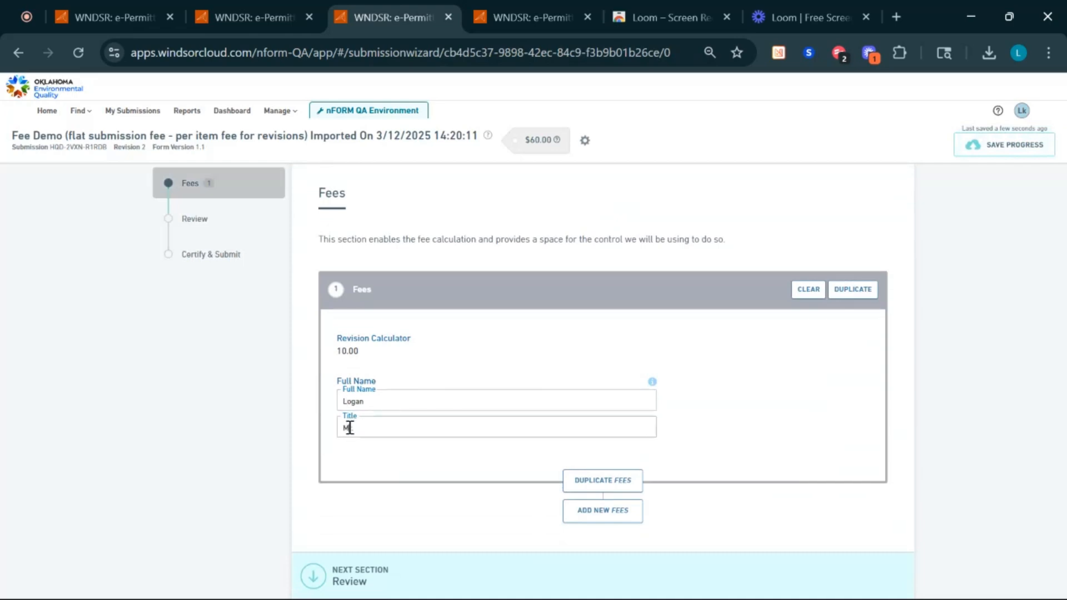
- Review and submit the revised form, choosing to pay the $60.00 fee later
{"action": "left_click", "coordinate": [203, 221]}
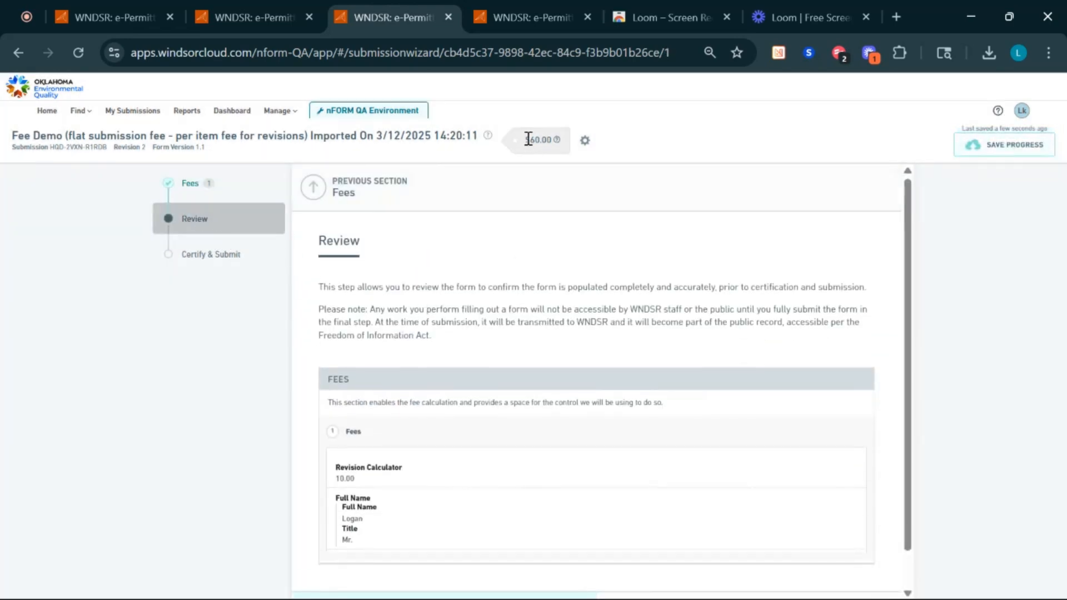
{"action": "right_click", "coordinate": [551, 139]}
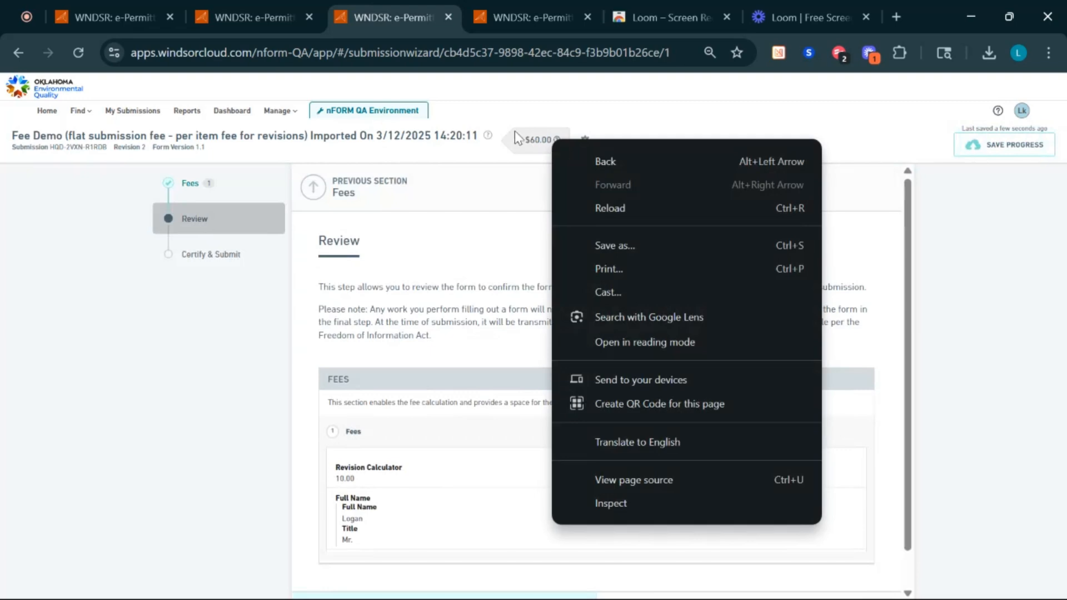
{"action": "left_click", "coordinate": [509, 124]}
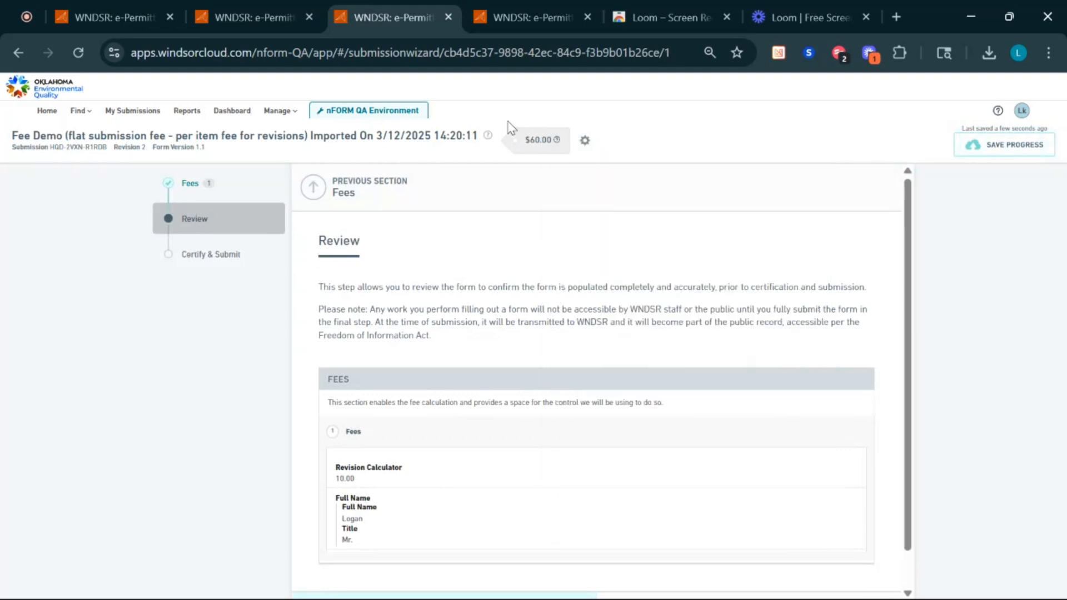
{"action": "left_click", "coordinate": [222, 268]}
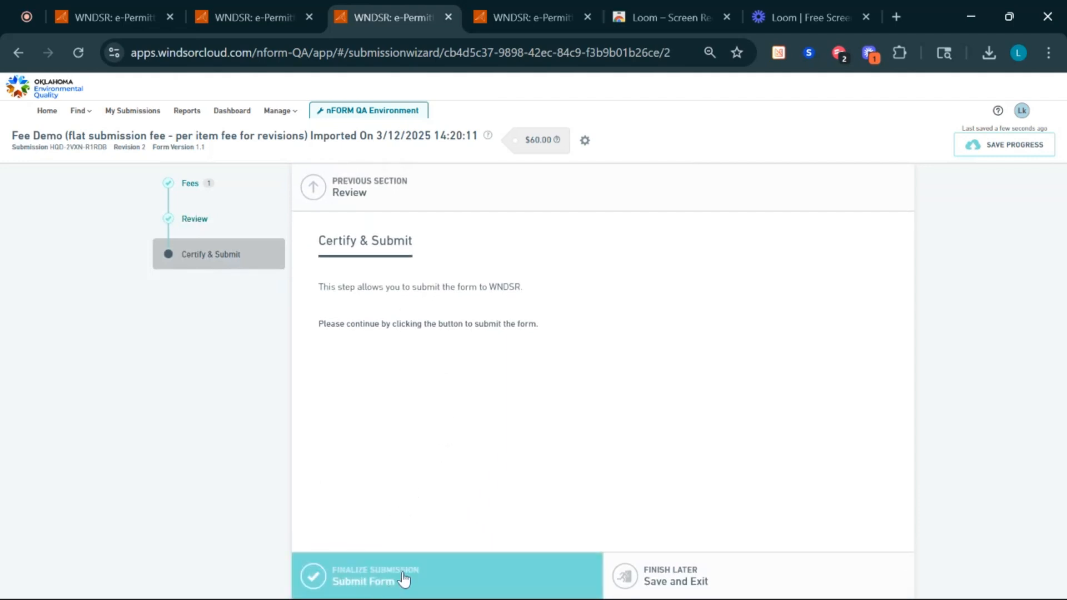
{"action": "left_click", "coordinate": [403, 578]}
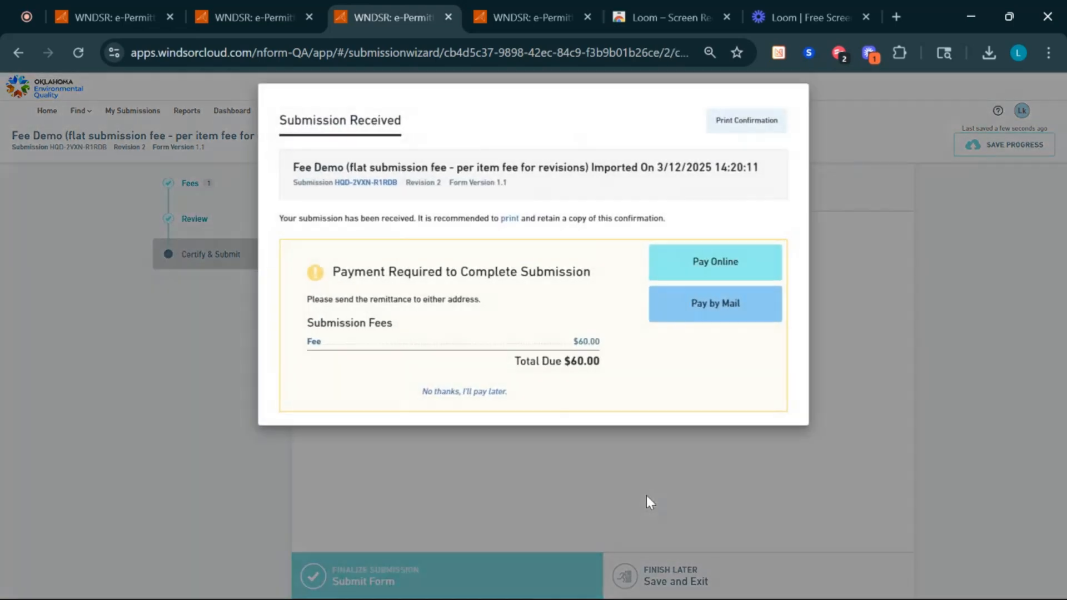
{"action": "left_click", "coordinate": [459, 393]}
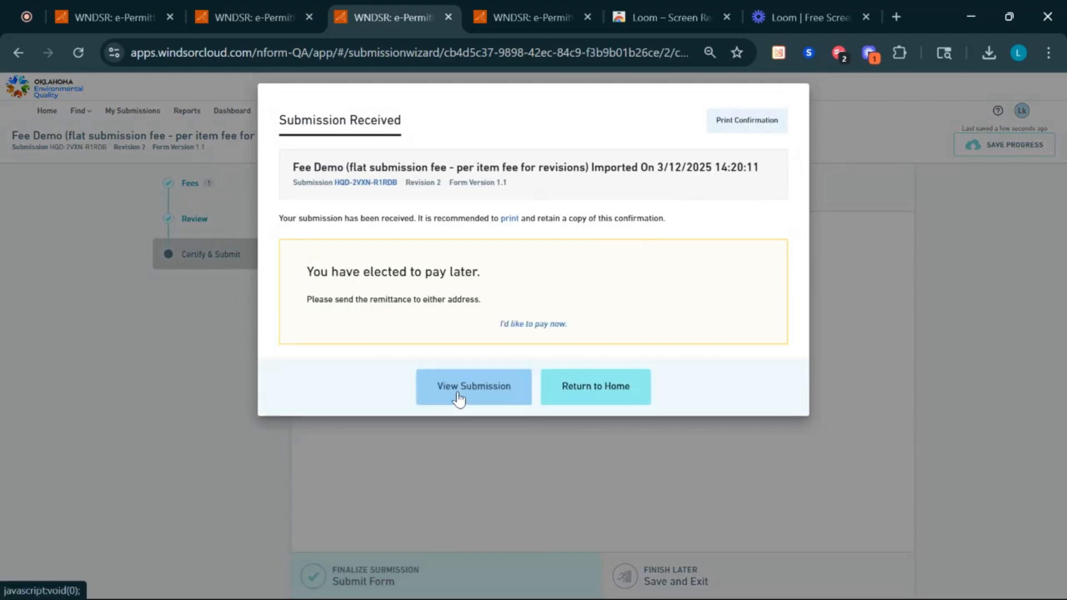
- Download the submission's payment voucher PDF and open it from Chrome's downloads panel
{"action": "left_click", "coordinate": [458, 395]}
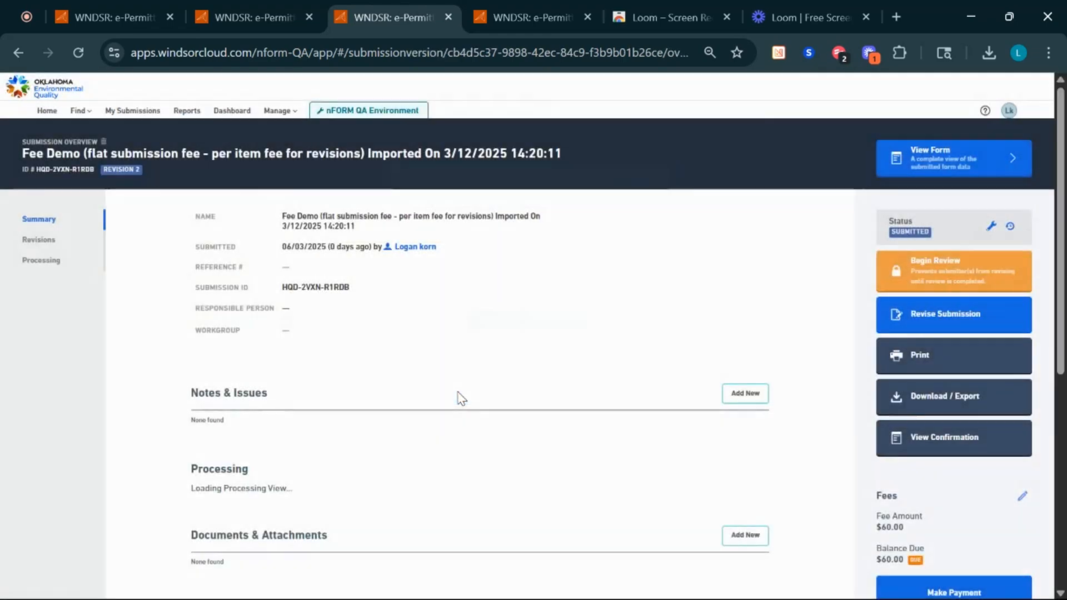
{"action": "scroll", "coordinate": [859, 326], "scroll_direction": "down", "scroll_amount": 4}
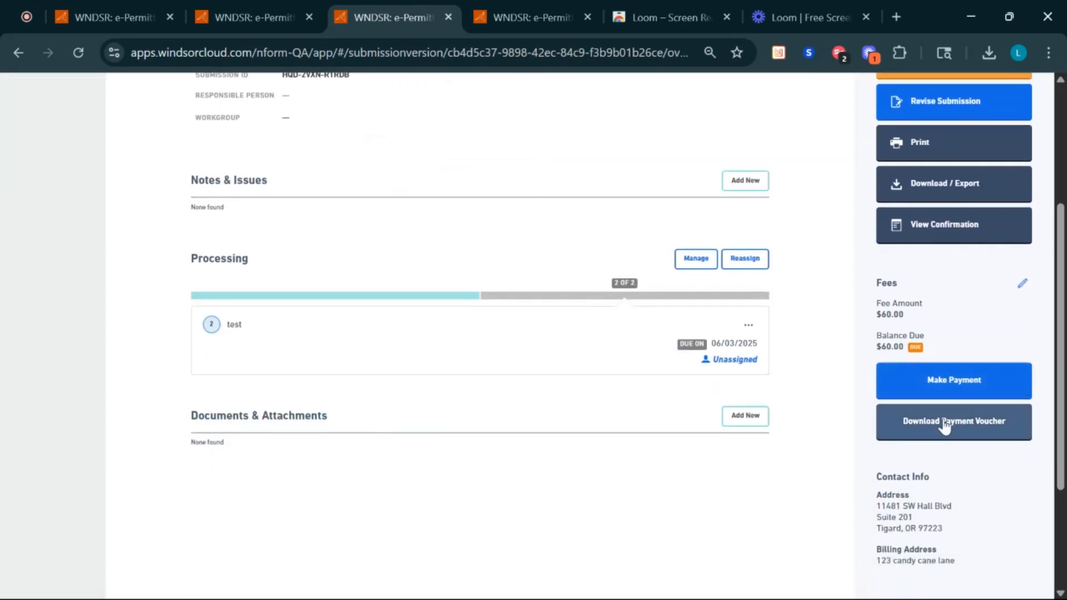
{"action": "left_click", "coordinate": [945, 426]}
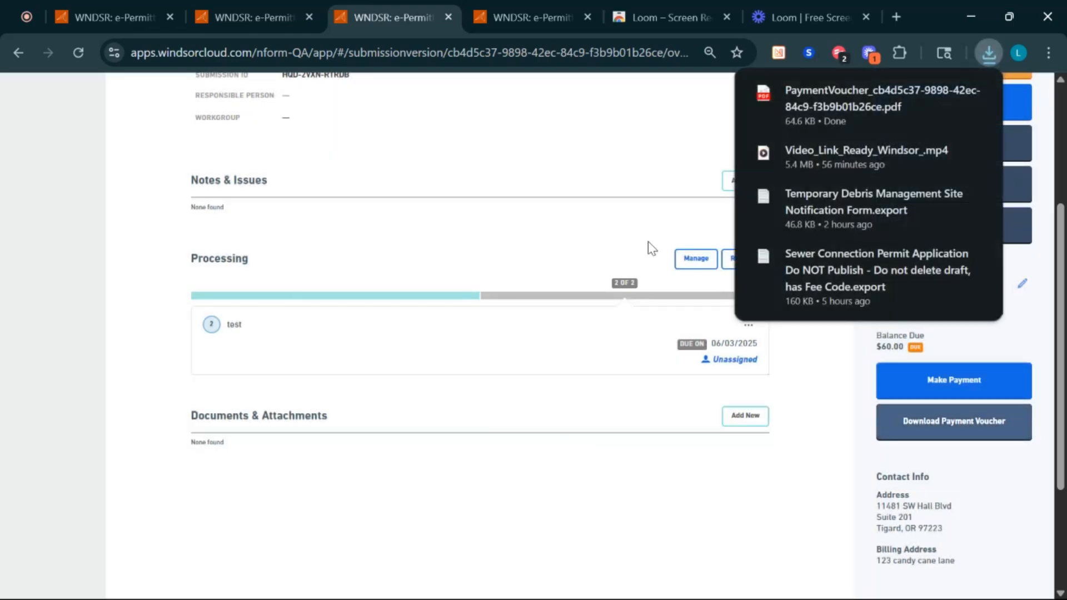
{"action": "left_click", "coordinate": [868, 108]}
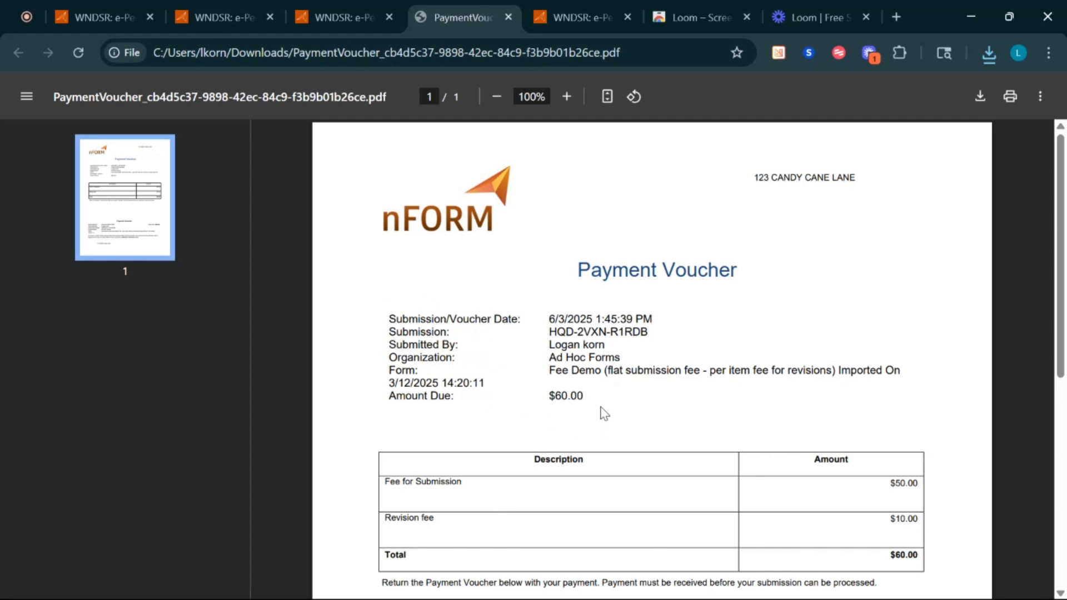
- Check the voucher's $50.00 Fee for Submission and $10.00 Revision fee rows, totalling $60.00
{"action": "scroll", "coordinate": [605, 409], "scroll_direction": "down", "scroll_amount": 4}
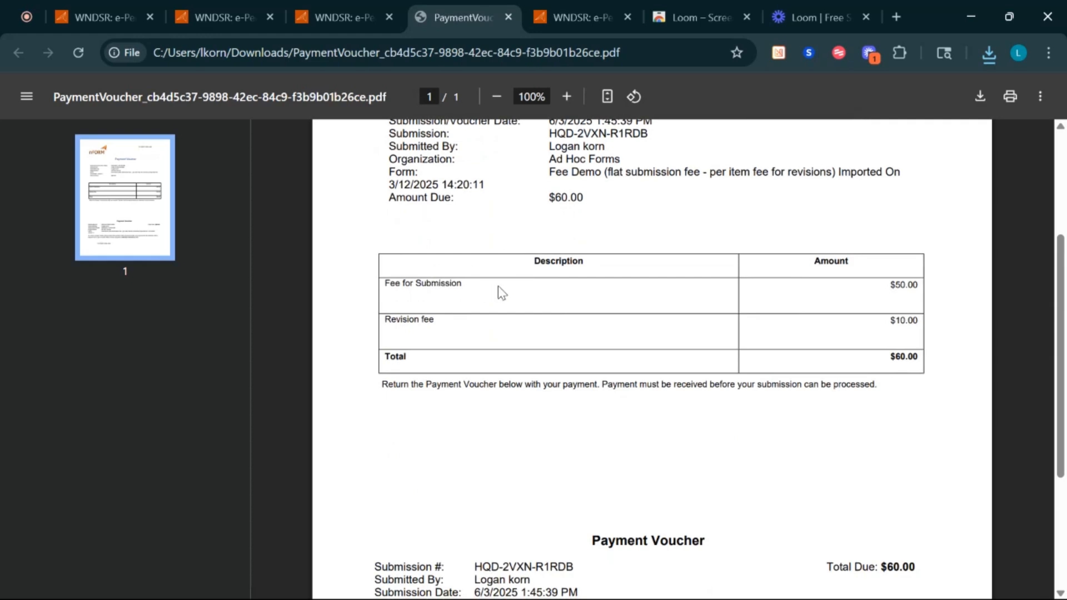
{"action": "triple_click", "coordinate": [900, 283]}
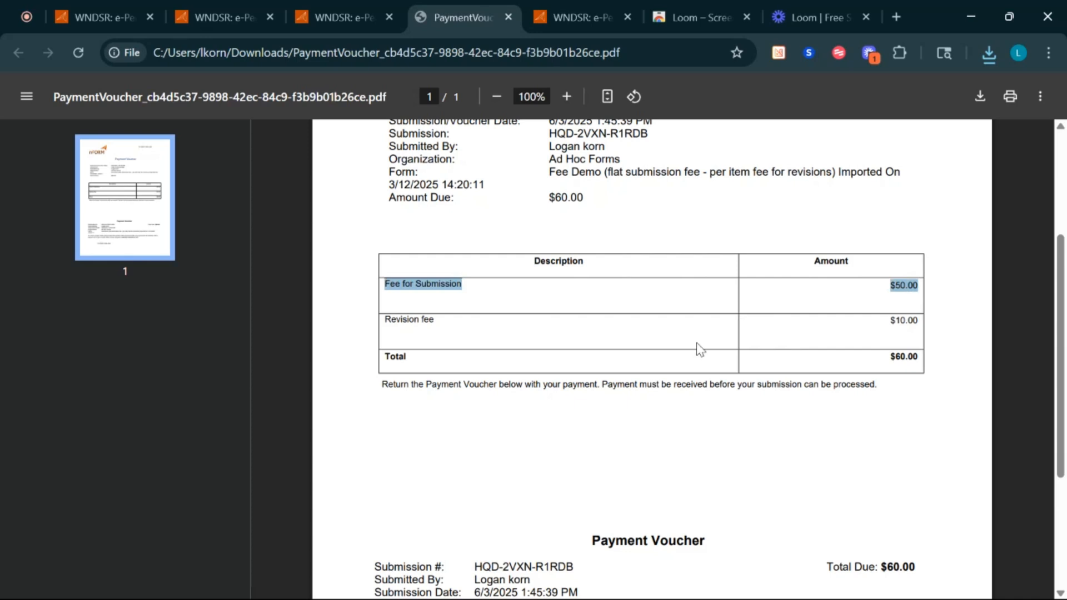
{"action": "triple_click", "coordinate": [900, 321]}
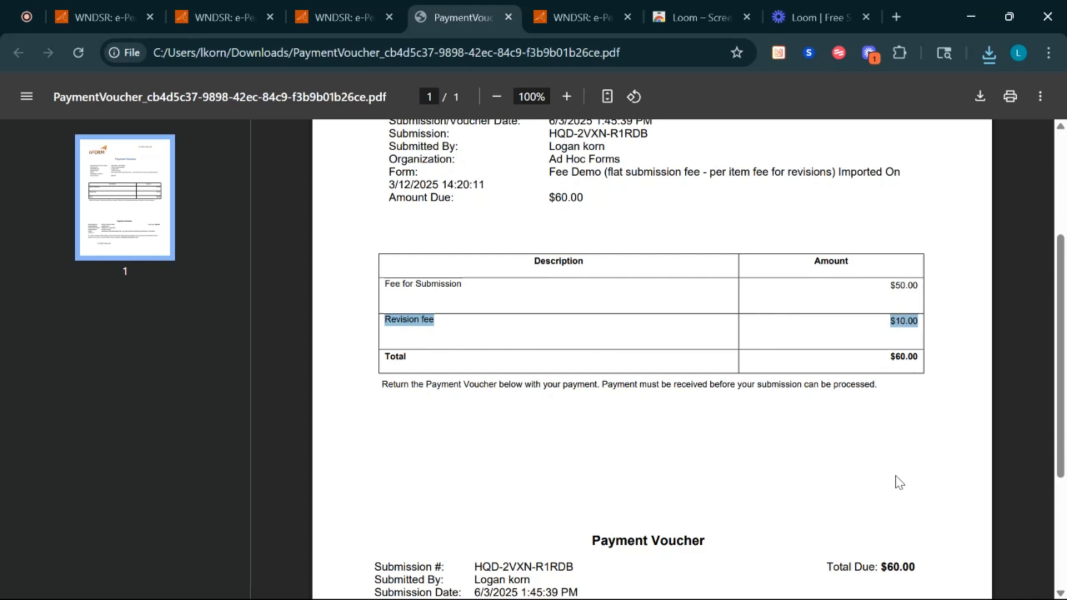
{"action": "scroll", "coordinate": [899, 483], "scroll_direction": "down", "scroll_amount": 3}
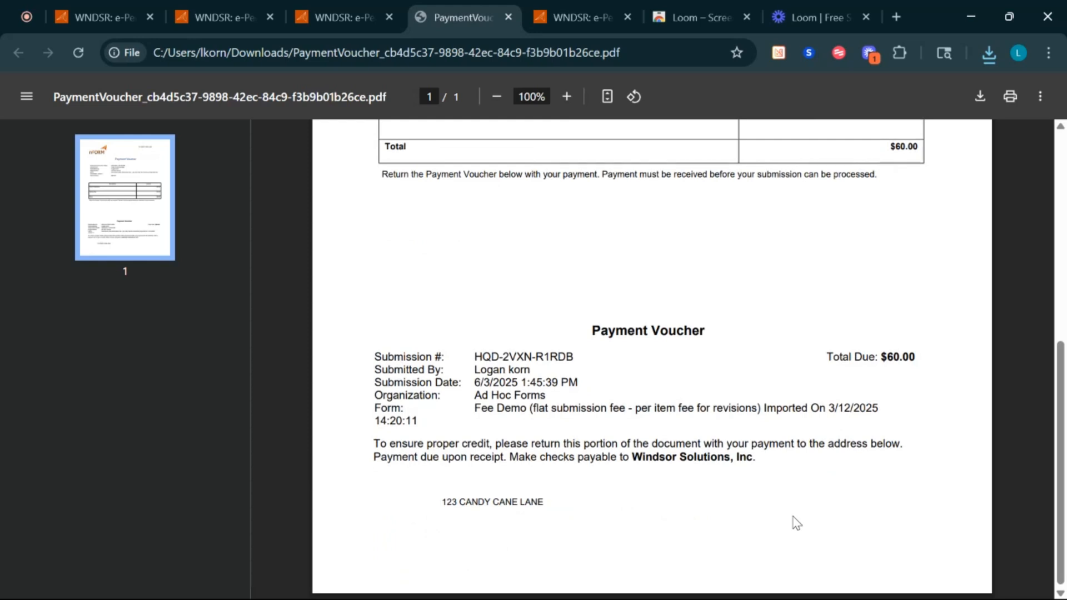
{"action": "scroll", "coordinate": [797, 524], "scroll_direction": "up", "scroll_amount": 6}
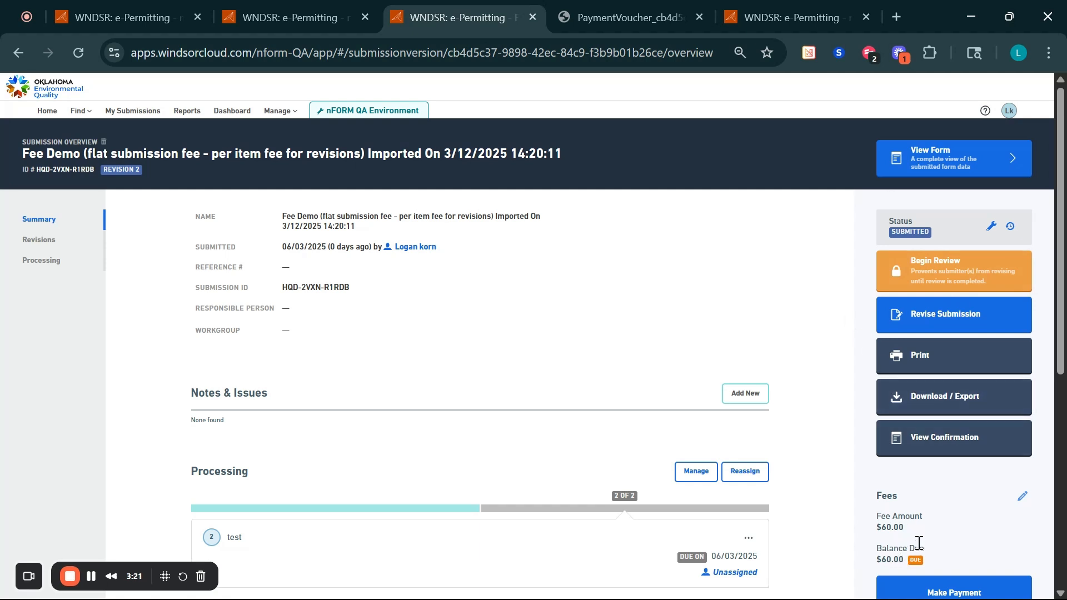
- Add temporary Viewer access to the submission for a guest's e-mail address
{"action": "scroll", "coordinate": [810, 416], "scroll_direction": "down", "scroll_amount": 7}
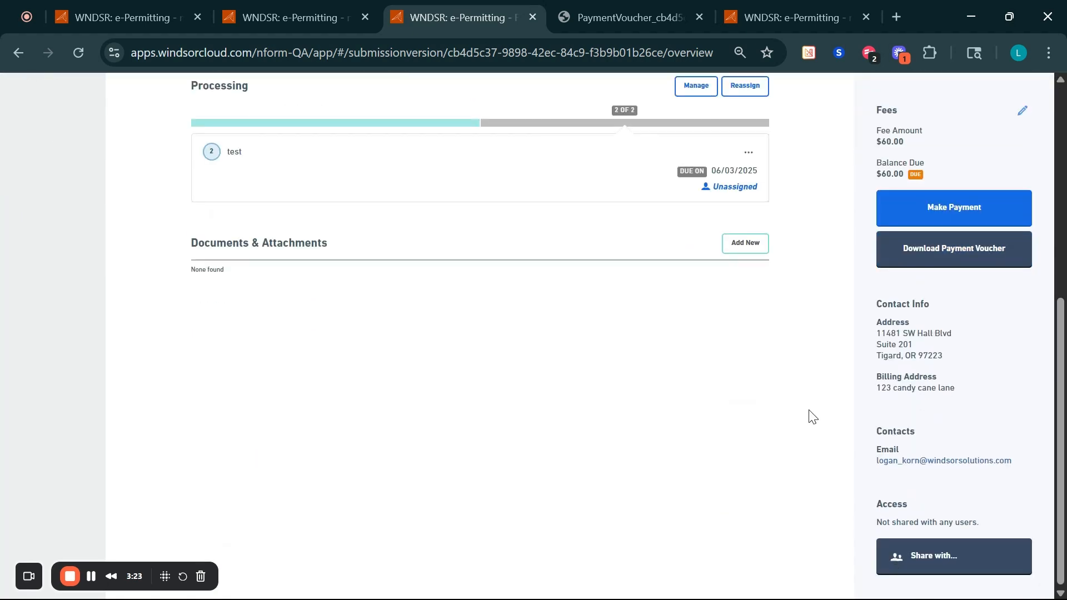
{"action": "left_click", "coordinate": [924, 555]}
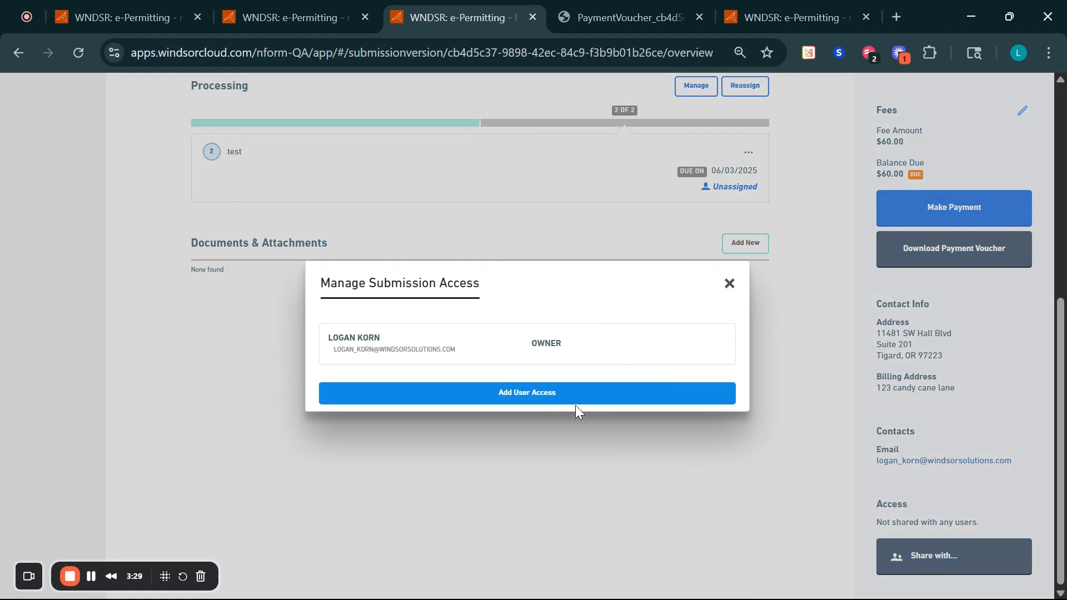
{"action": "left_click", "coordinate": [541, 393]}
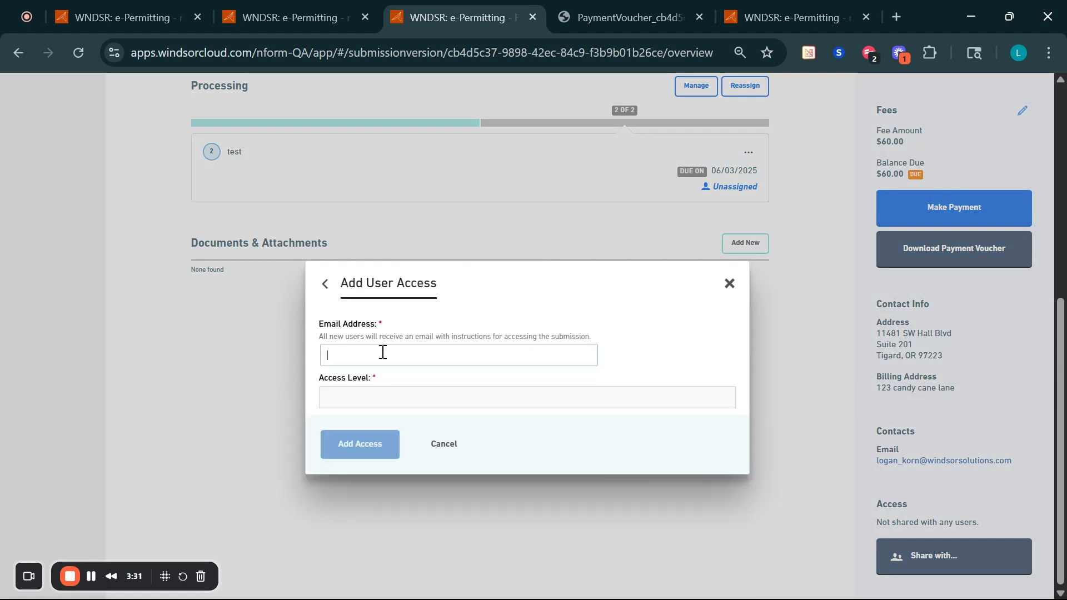
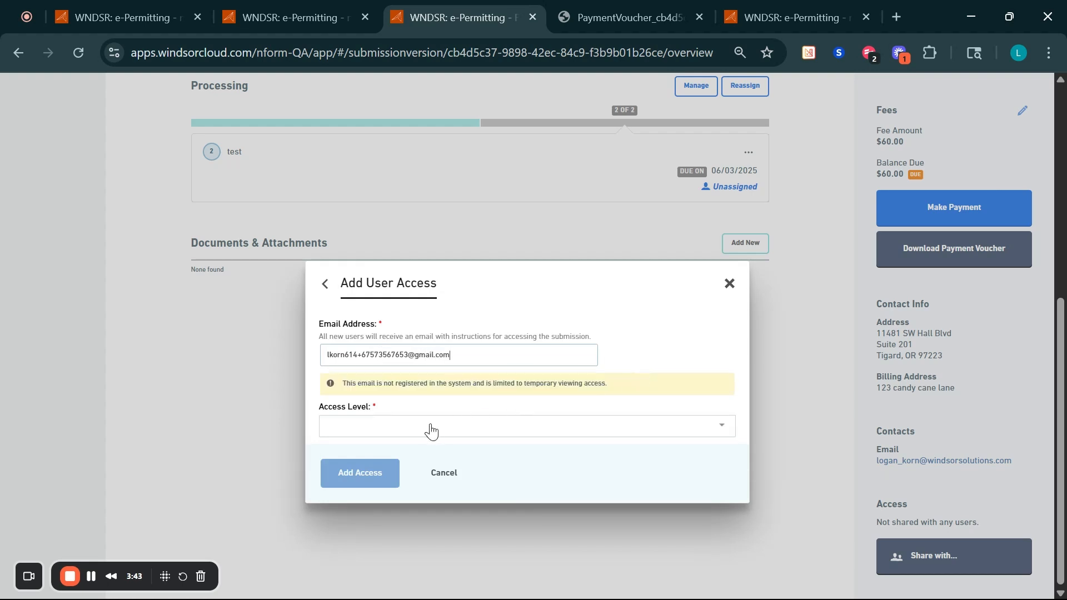
{"action": "left_click", "coordinate": [431, 431]}
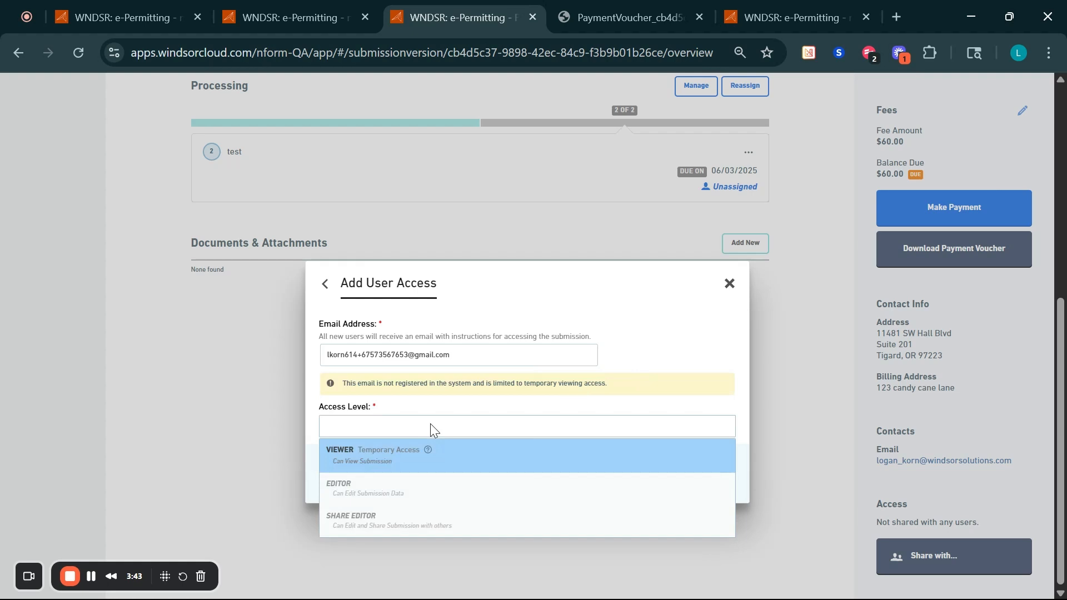
{"action": "left_click", "coordinate": [356, 462]}
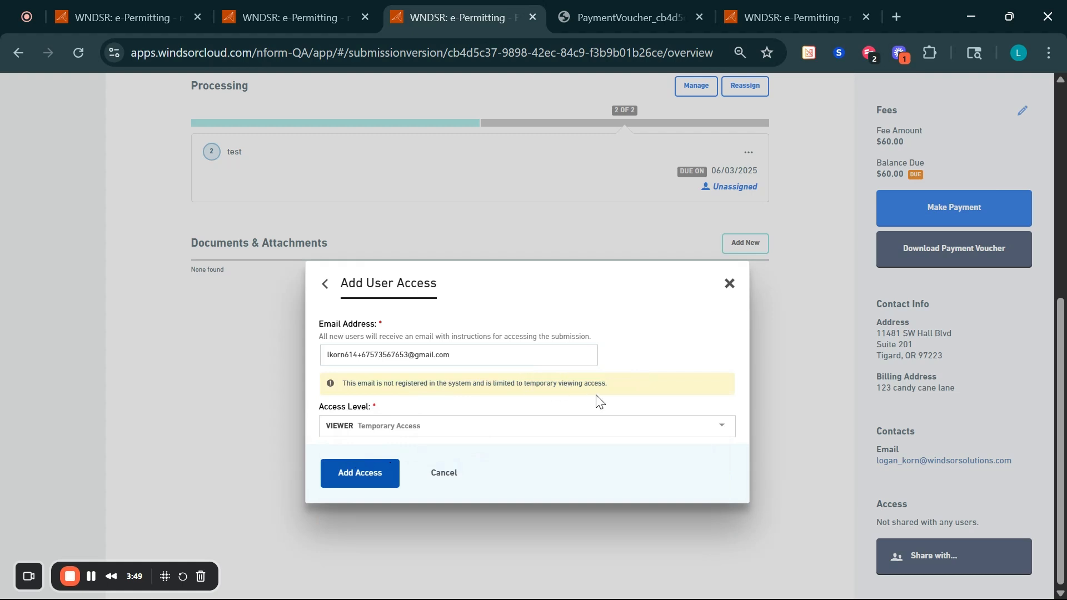
{"action": "left_click", "coordinate": [369, 471]}
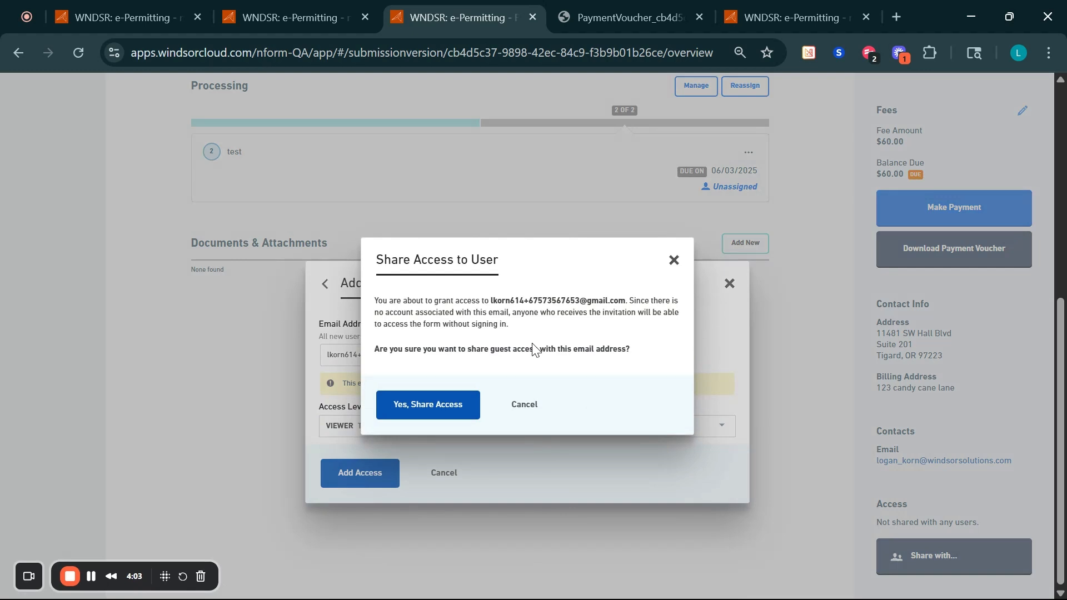
- Confirm the guest's temporary Viewer access, then remove it and confirm the revoke
{"action": "left_click", "coordinate": [454, 396]}
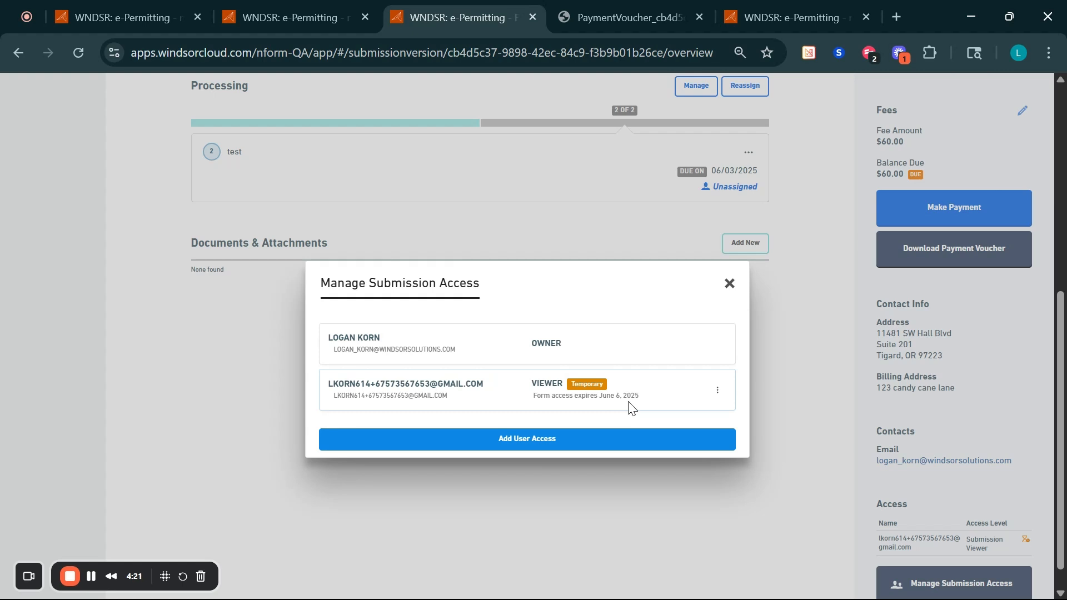
{"action": "mouse_move", "coordinate": [592, 389]}
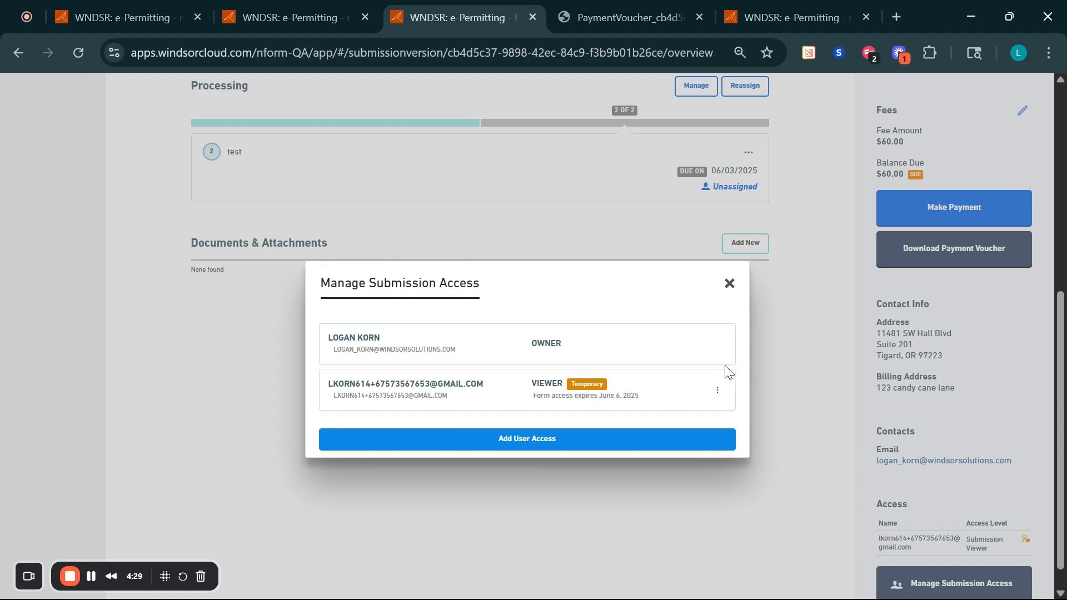
{"action": "left_click", "coordinate": [717, 391]}
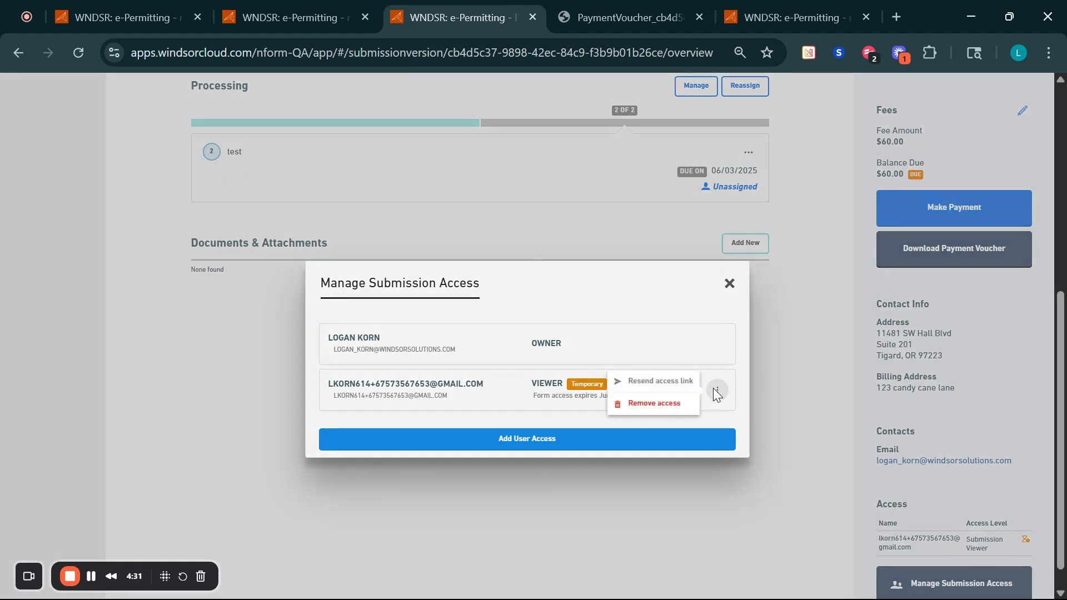
{"action": "left_click", "coordinate": [652, 406]}
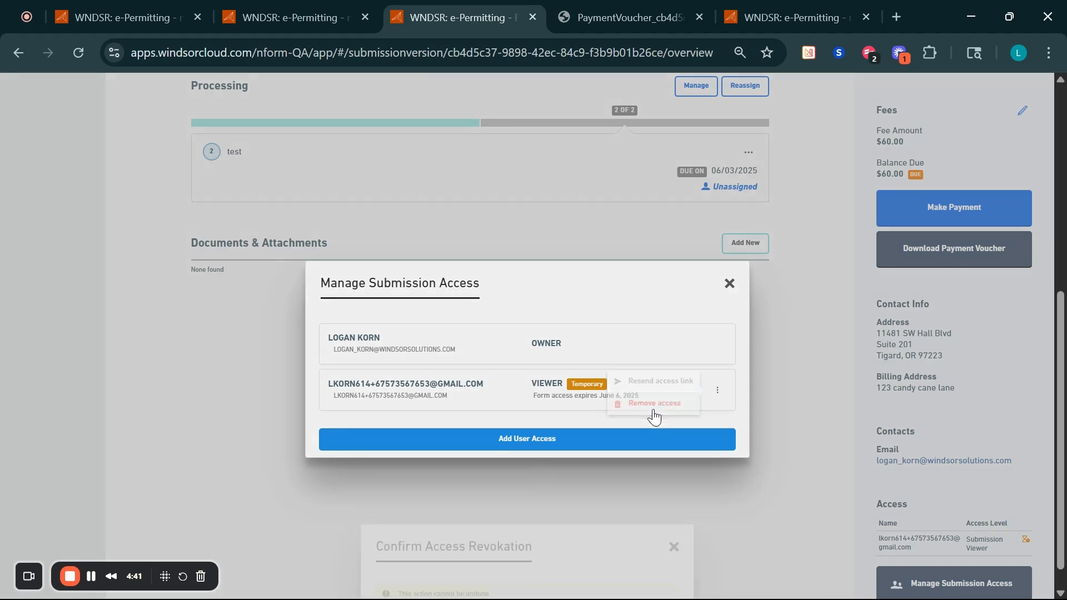
{"action": "left_click", "coordinate": [406, 413]}
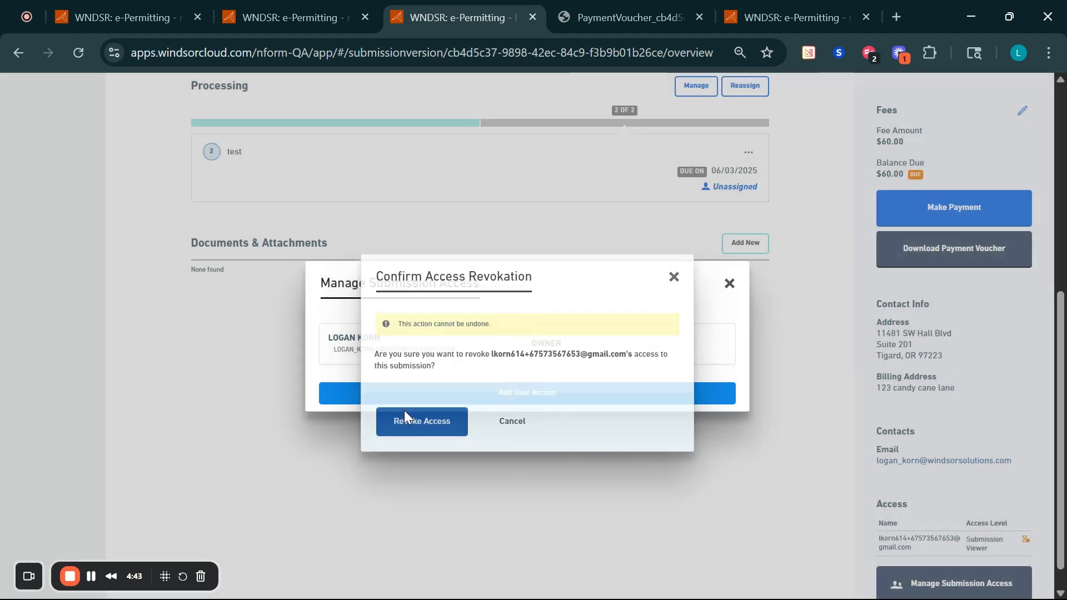
- Open Fee Demo's Form Revisions and History page listing Version 1.1's three notes
{"action": "scroll", "coordinate": [727, 298], "scroll_direction": "up", "scroll_amount": 7}
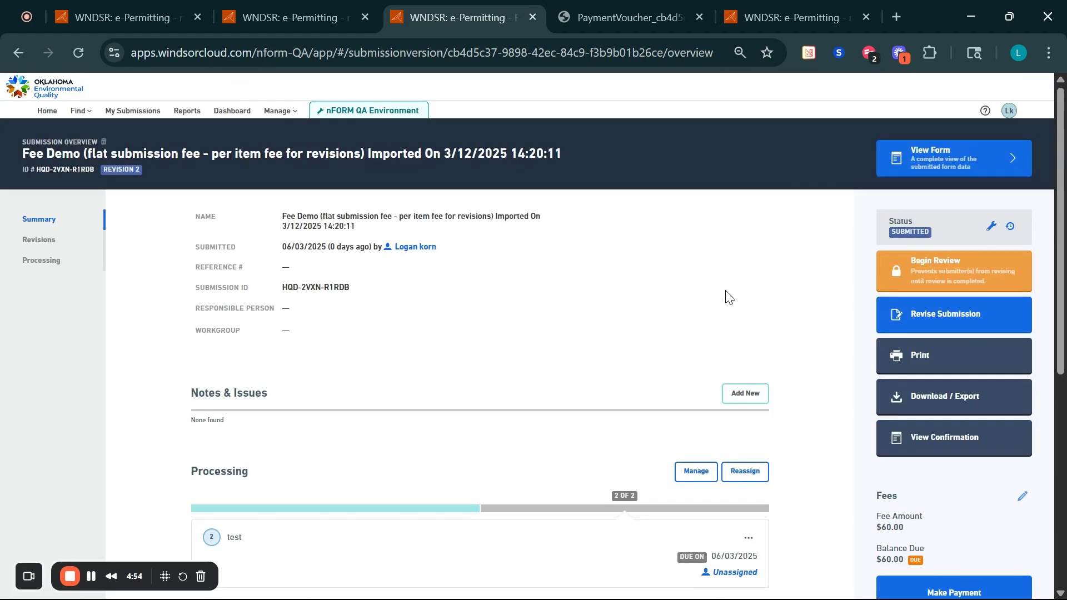
{"action": "left_click", "coordinate": [229, 17]}
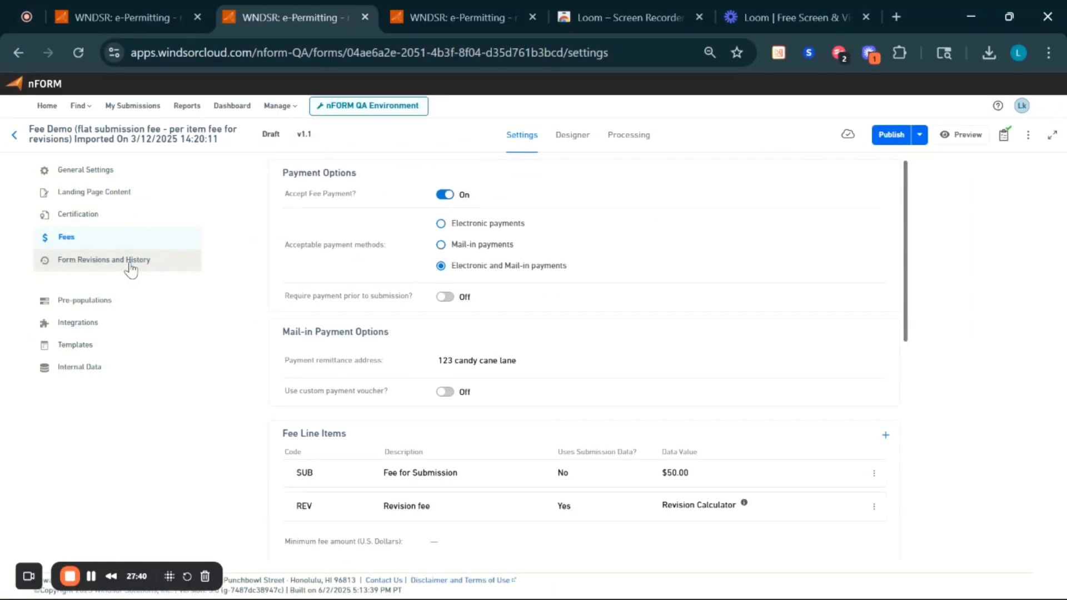
{"action": "left_click", "coordinate": [131, 269]}
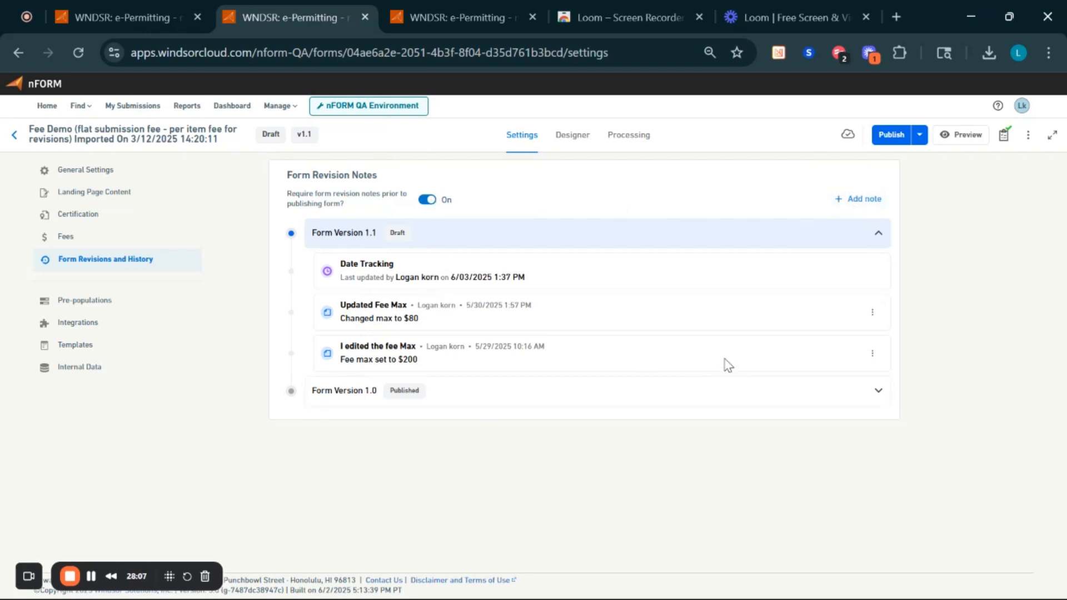
- Collapse the Version 1.1 notes, expand the Version 1.0 notes, and open published Form Version 1.0
{"action": "left_click", "coordinate": [835, 234]}
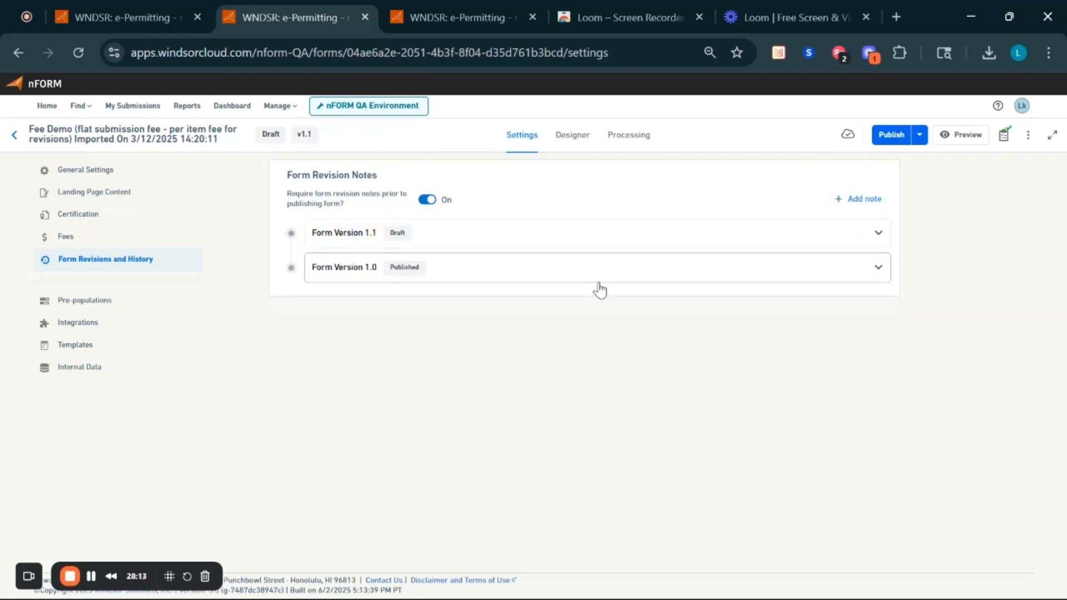
{"action": "left_click", "coordinate": [551, 278]}
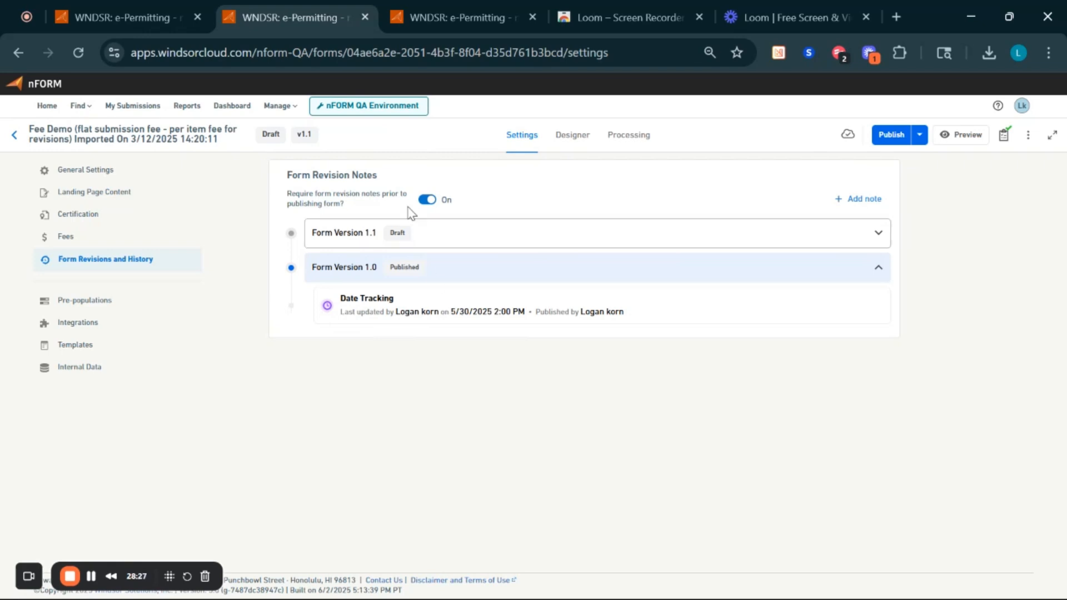
{"action": "left_click", "coordinate": [364, 272]}
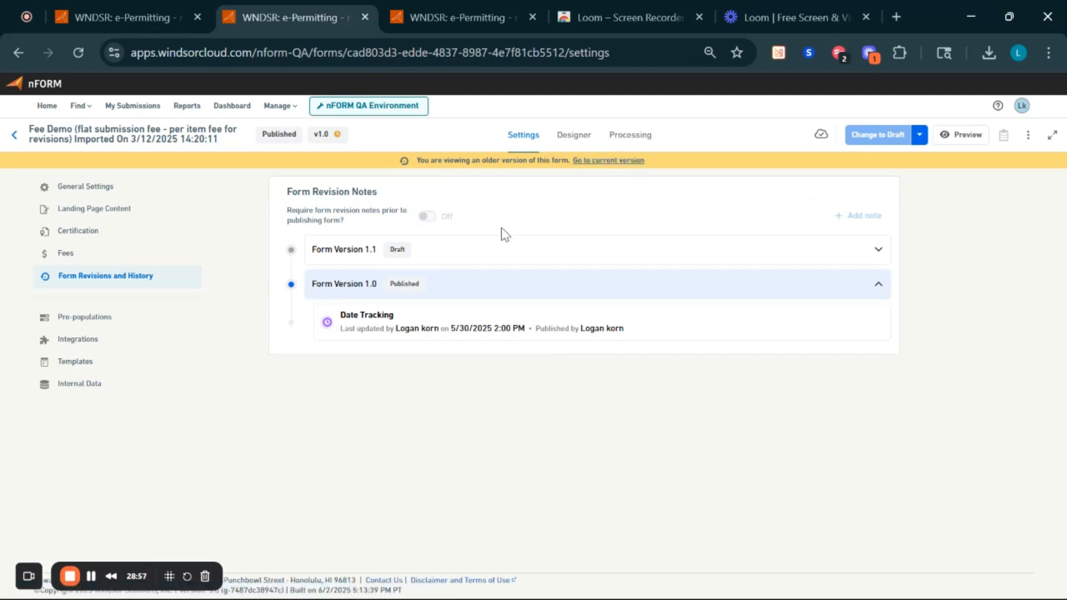
- Review the general settings and form details unchanged, then return to Draft v1.1's revision history
{"action": "left_click", "coordinate": [92, 194]}
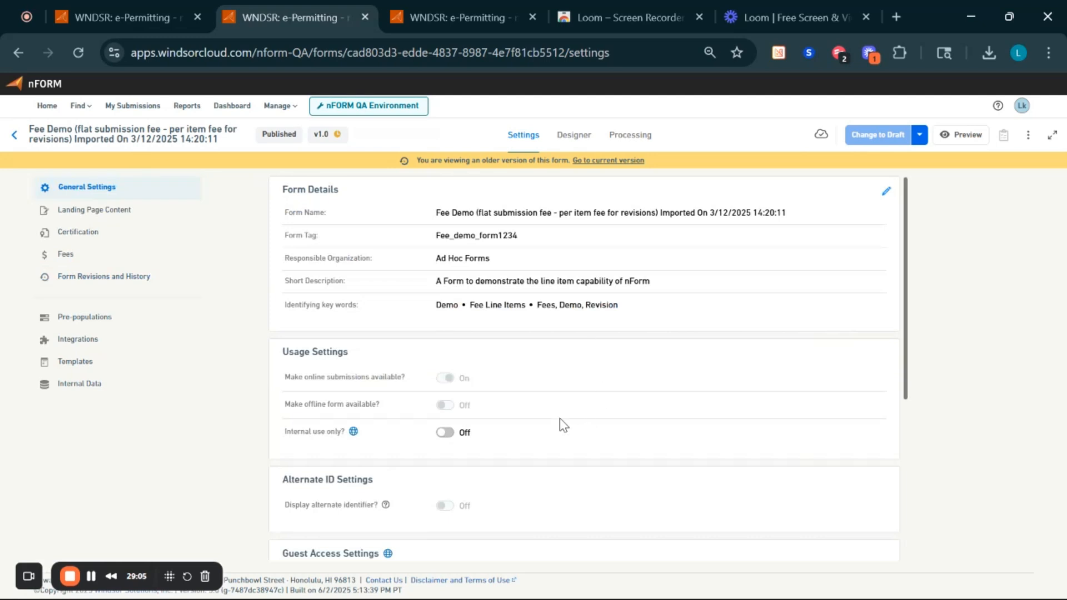
{"action": "scroll", "coordinate": [523, 417], "scroll_direction": "down", "scroll_amount": 1}
{"action": "scroll", "coordinate": [522, 417], "scroll_direction": "down", "scroll_amount": 4}
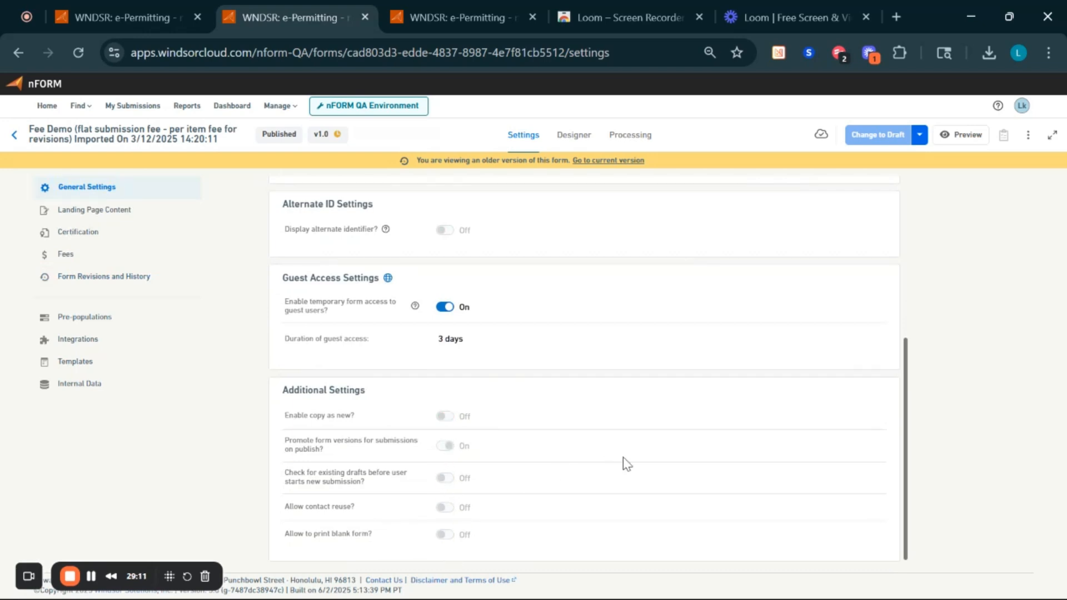
{"action": "scroll", "coordinate": [627, 465], "scroll_direction": "up", "scroll_amount": 5}
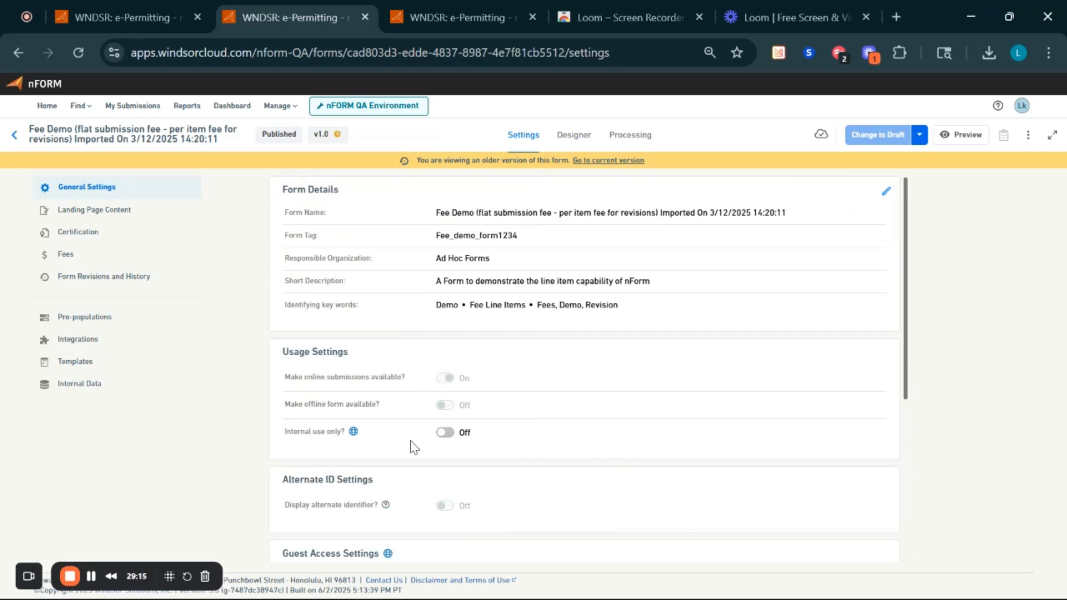
{"action": "scroll", "coordinate": [445, 467], "scroll_direction": "down", "scroll_amount": 2}
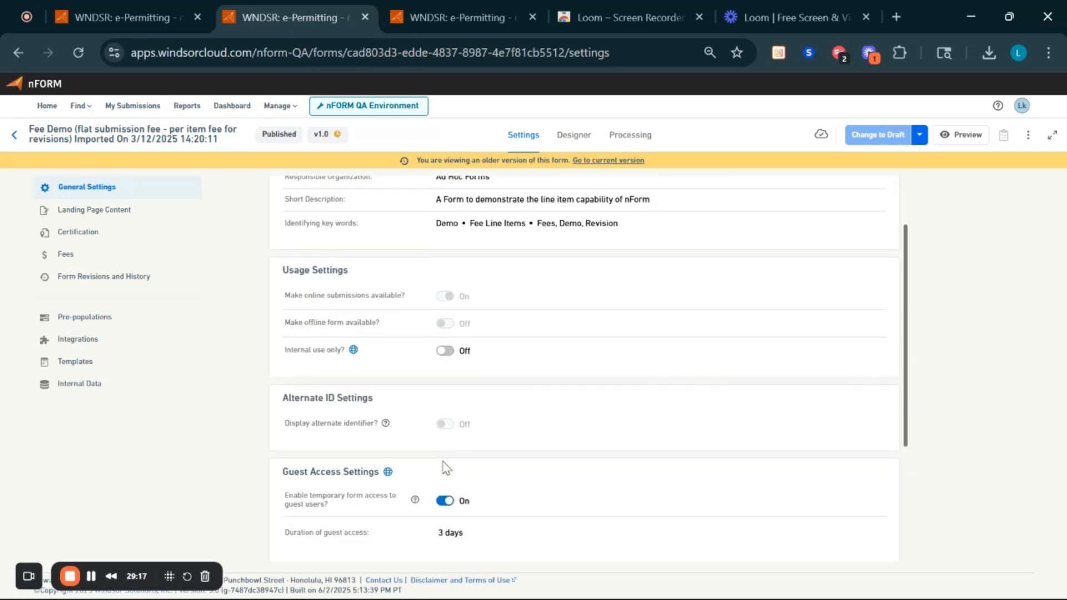
{"action": "scroll", "coordinate": [446, 469], "scroll_direction": "up", "scroll_amount": 2}
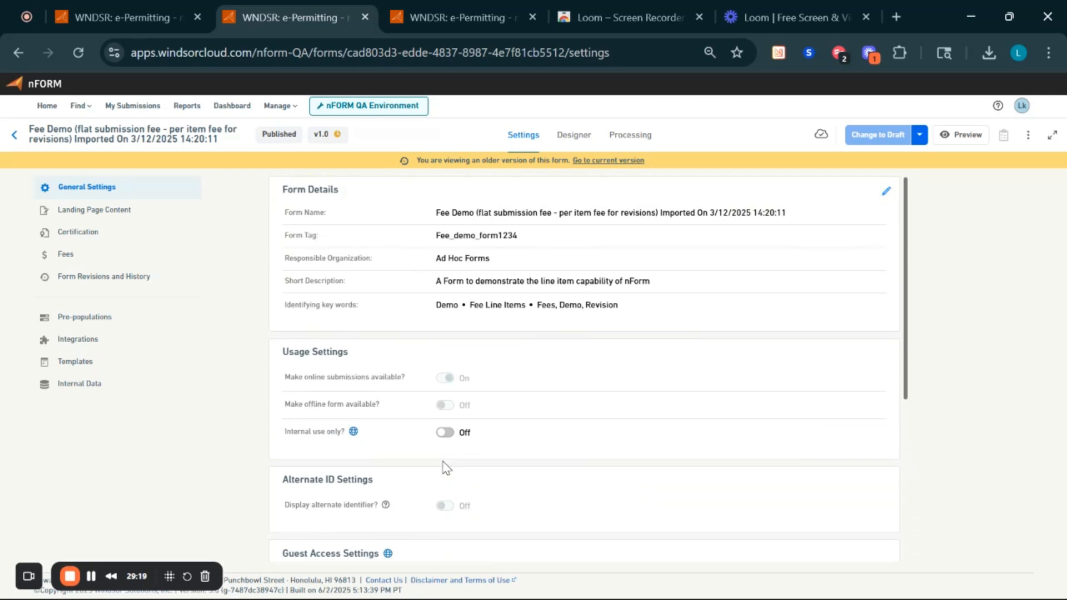
{"action": "left_click", "coordinate": [883, 198]}
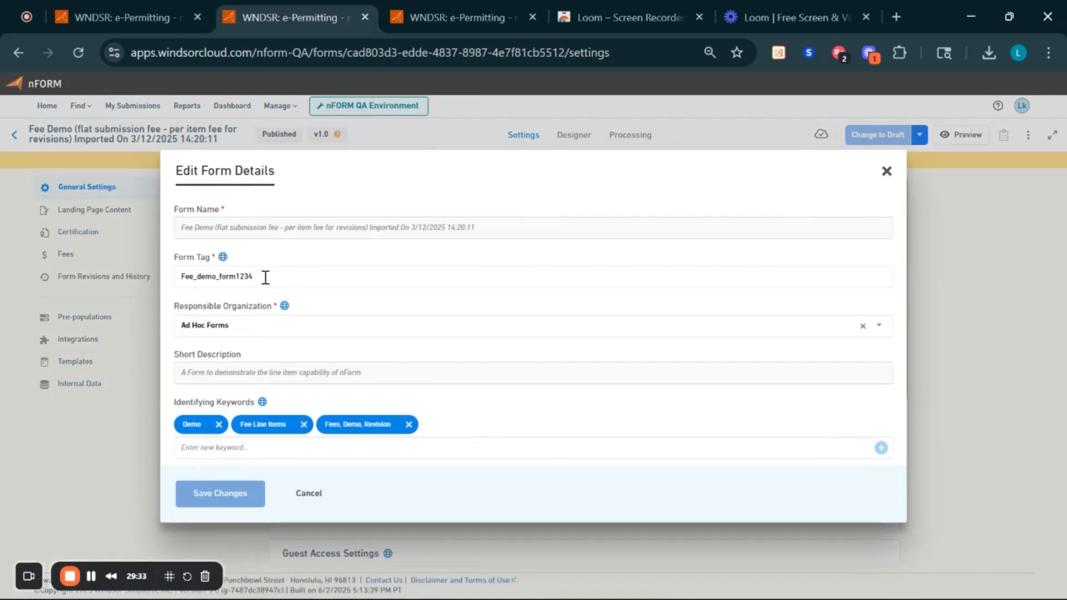
{"action": "left_click", "coordinate": [309, 495]}
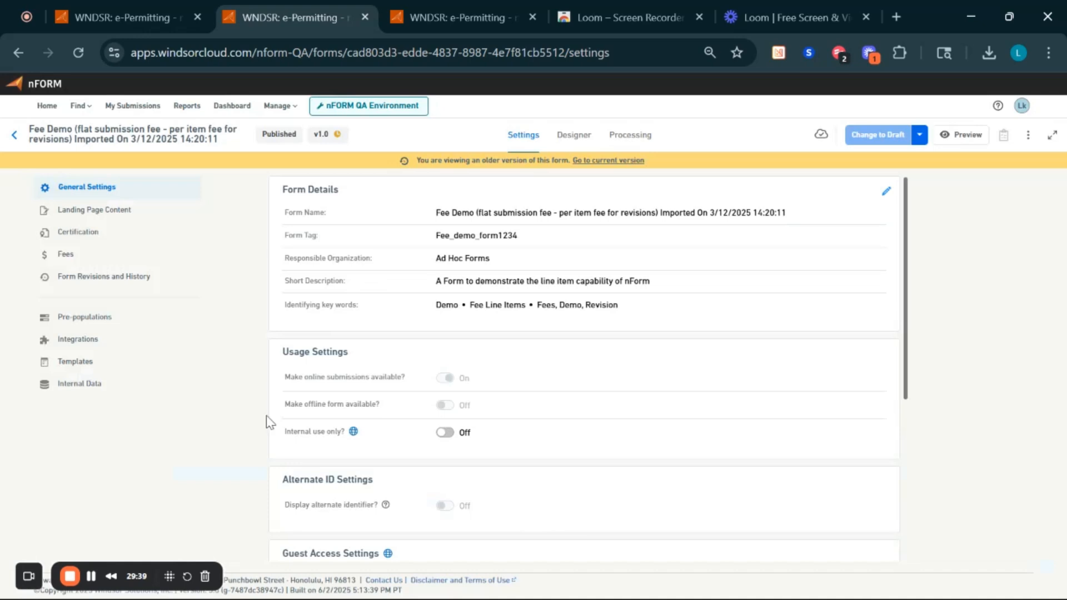
{"action": "left_click", "coordinate": [156, 280]}
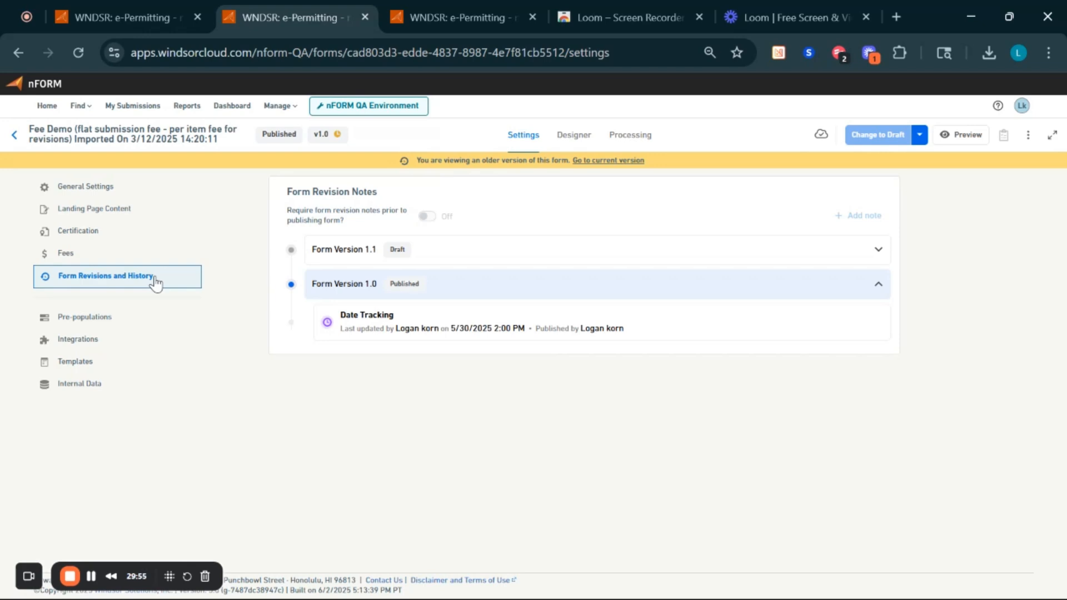
{"action": "left_click", "coordinate": [601, 164]}
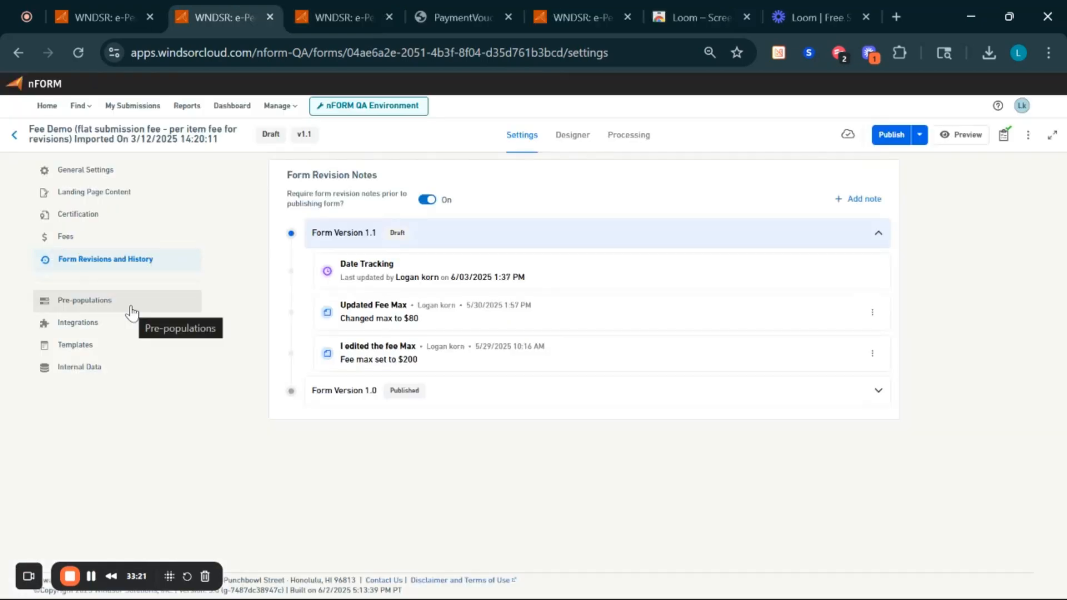
- Review Fee Demo's Pre-populations: one source form with 1 control mapping, SQL and XML pre-fill off
{"action": "left_click", "coordinate": [161, 306]}
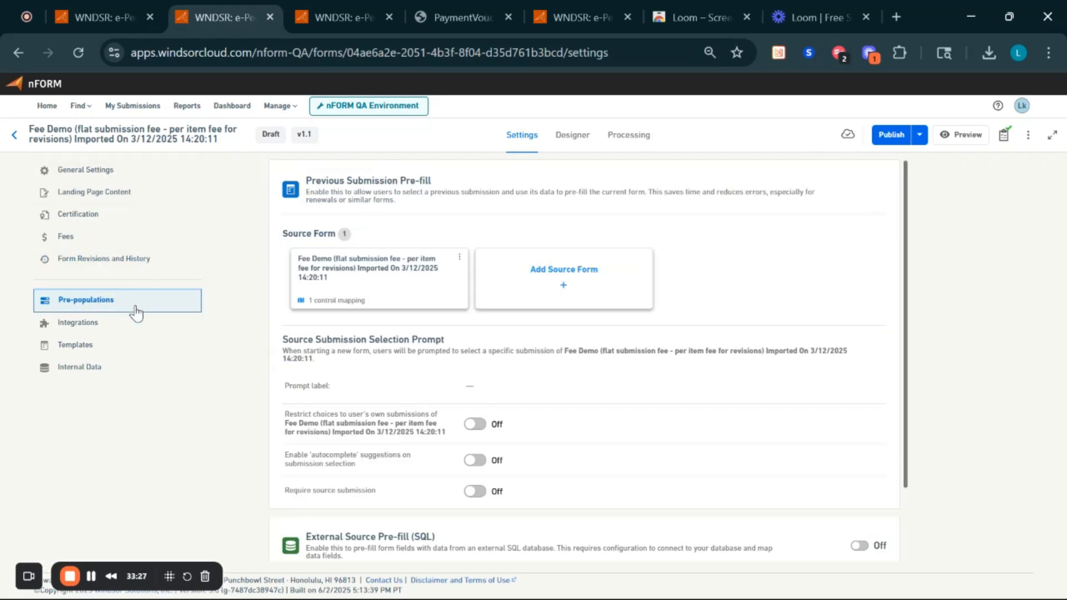
{"action": "scroll", "coordinate": [574, 228], "scroll_direction": "down", "scroll_amount": 2}
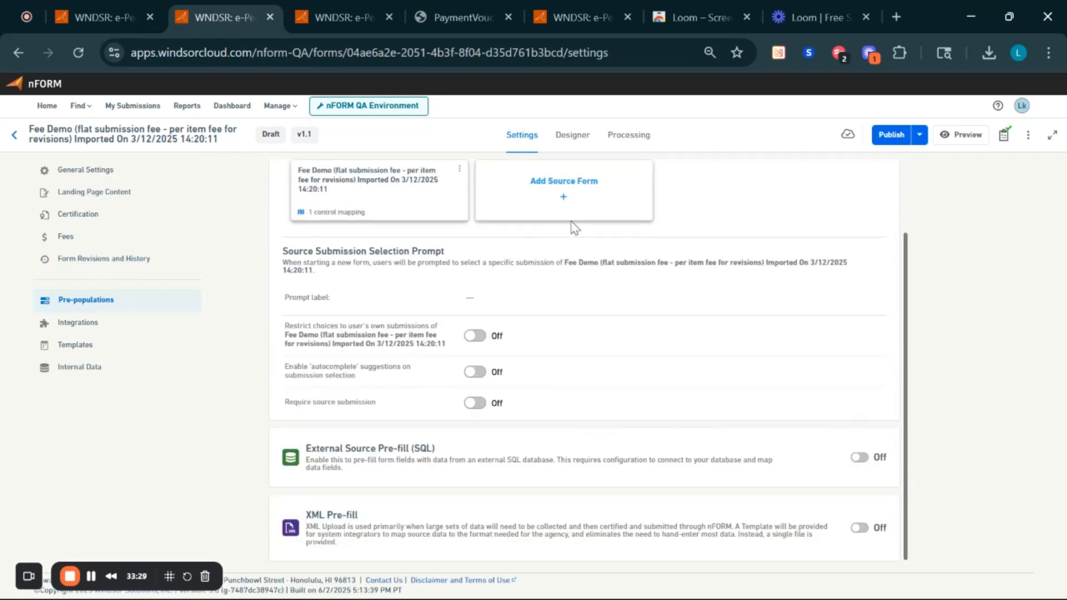
{"action": "scroll", "coordinate": [575, 228], "scroll_direction": "up", "scroll_amount": 2}
{"action": "scroll", "coordinate": [575, 228], "scroll_direction": "down", "scroll_amount": 2}
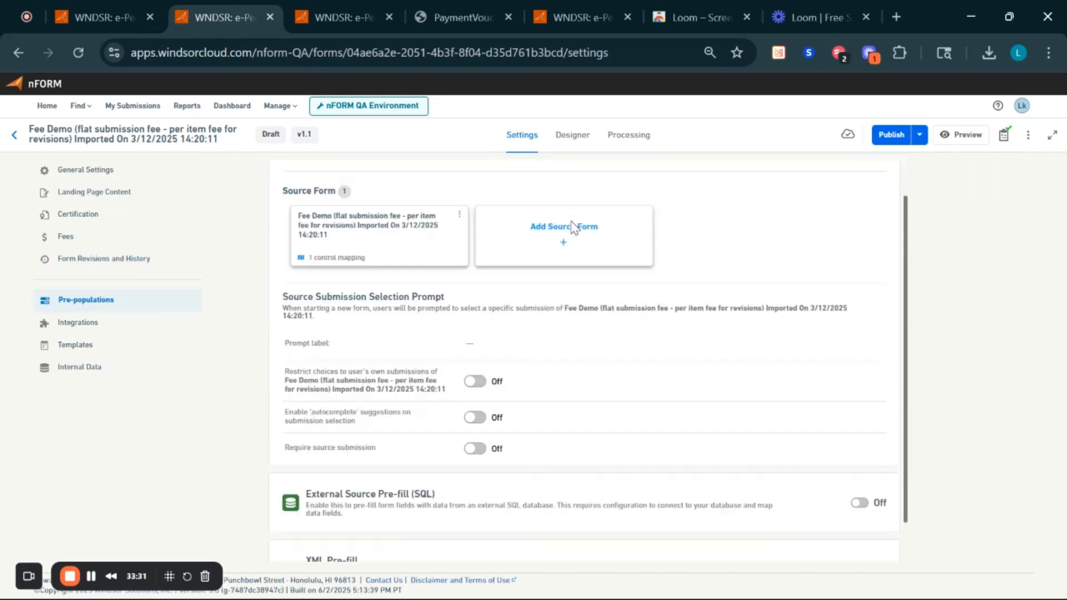
{"action": "scroll", "coordinate": [575, 228], "scroll_direction": "up", "scroll_amount": 2}
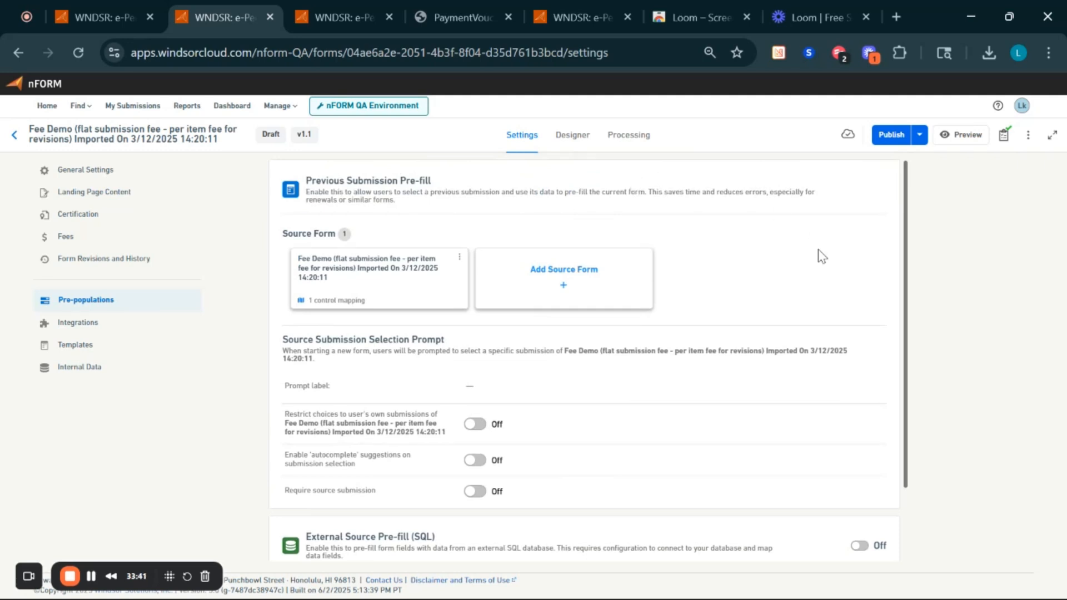
{"action": "triple_click", "coordinate": [353, 197]}
{"action": "left_click", "coordinate": [412, 211]}
{"action": "scroll", "coordinate": [467, 362], "scroll_direction": "down", "scroll_amount": 2}
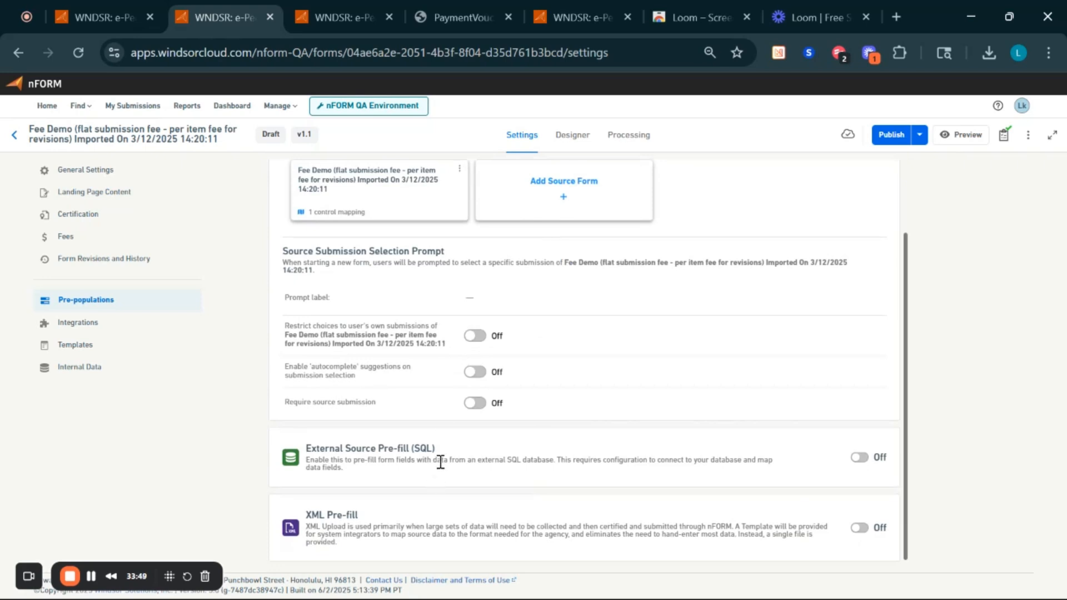
{"action": "scroll", "coordinate": [426, 515], "scroll_direction": "up", "scroll_amount": 2}
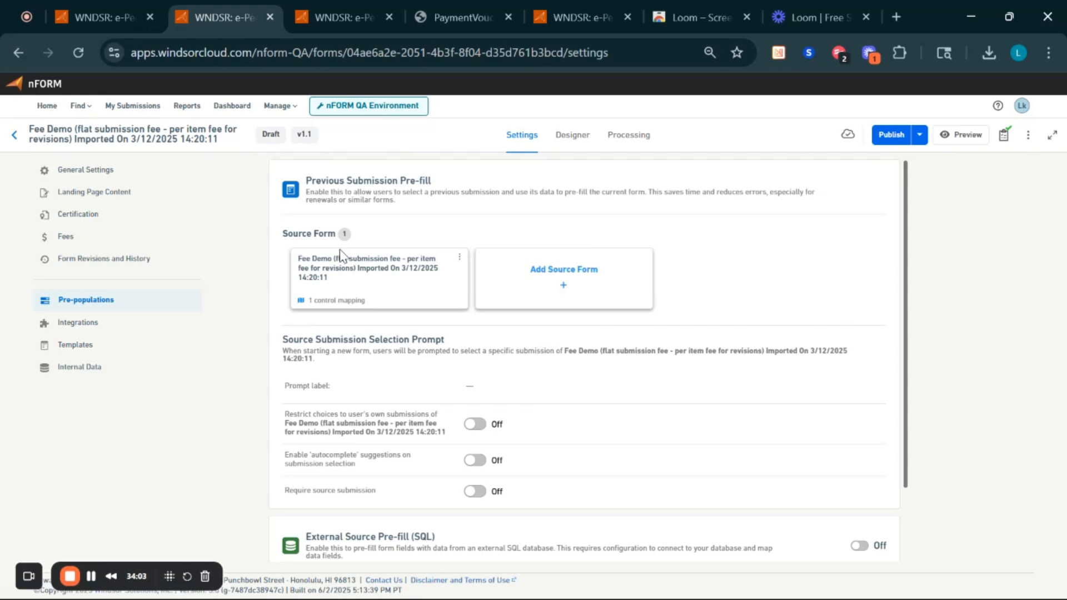
{"action": "left_click", "coordinate": [459, 257]}
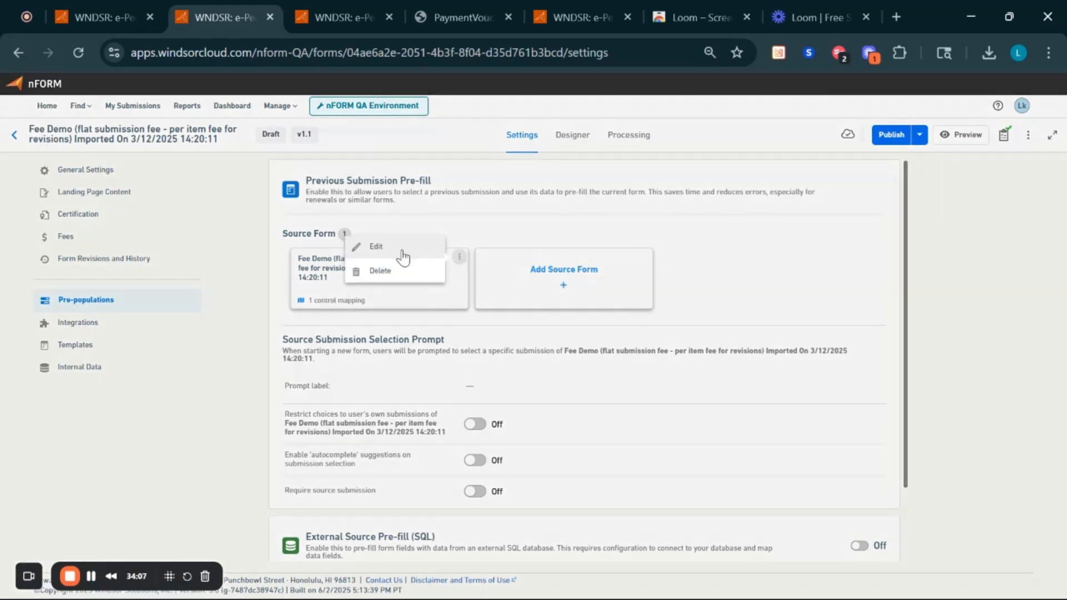
{"action": "left_click", "coordinate": [403, 256]}
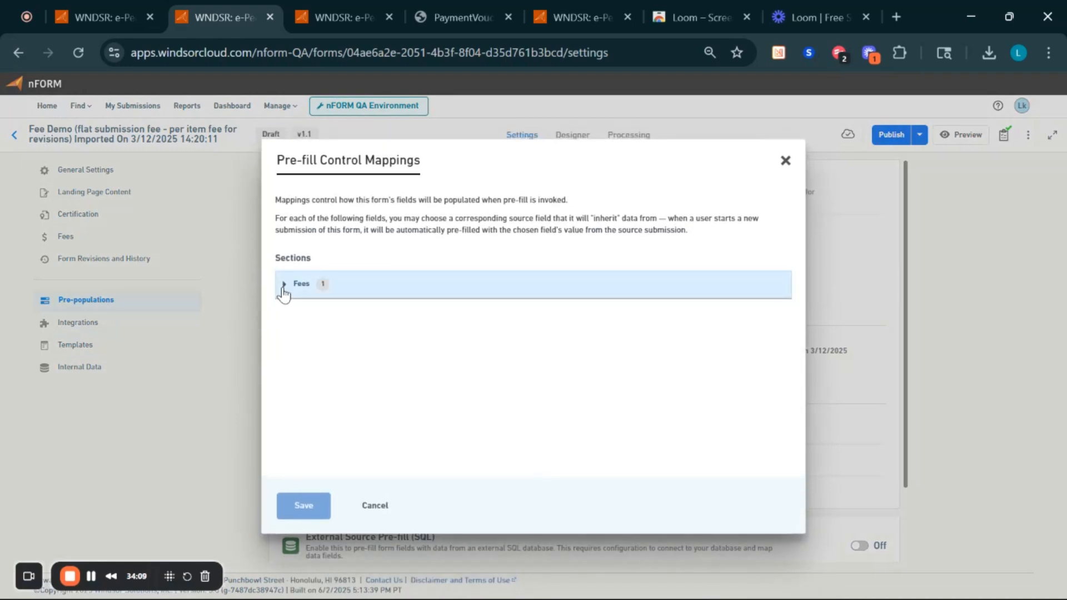
{"action": "left_click", "coordinate": [284, 285]}
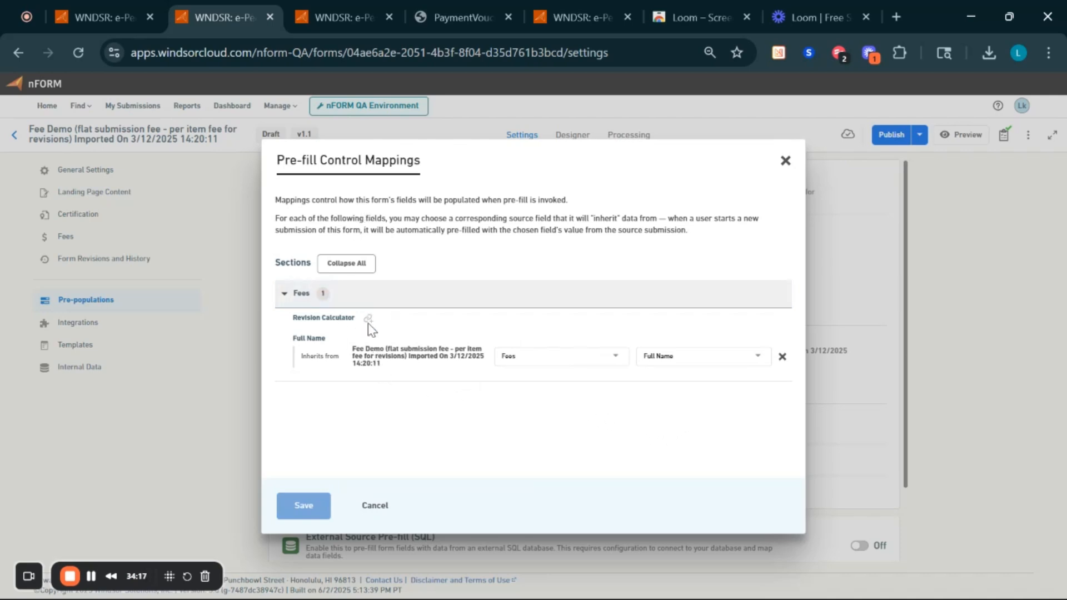
{"action": "triple_click", "coordinate": [383, 349]}
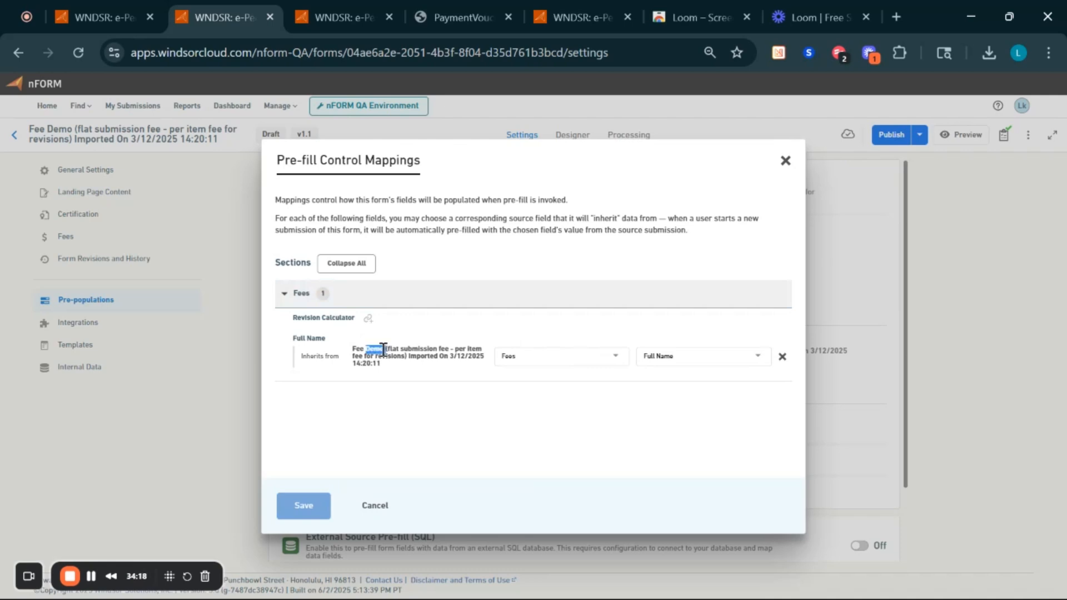
{"action": "left_click", "coordinate": [463, 387]}
{"action": "left_click", "coordinate": [375, 506]}
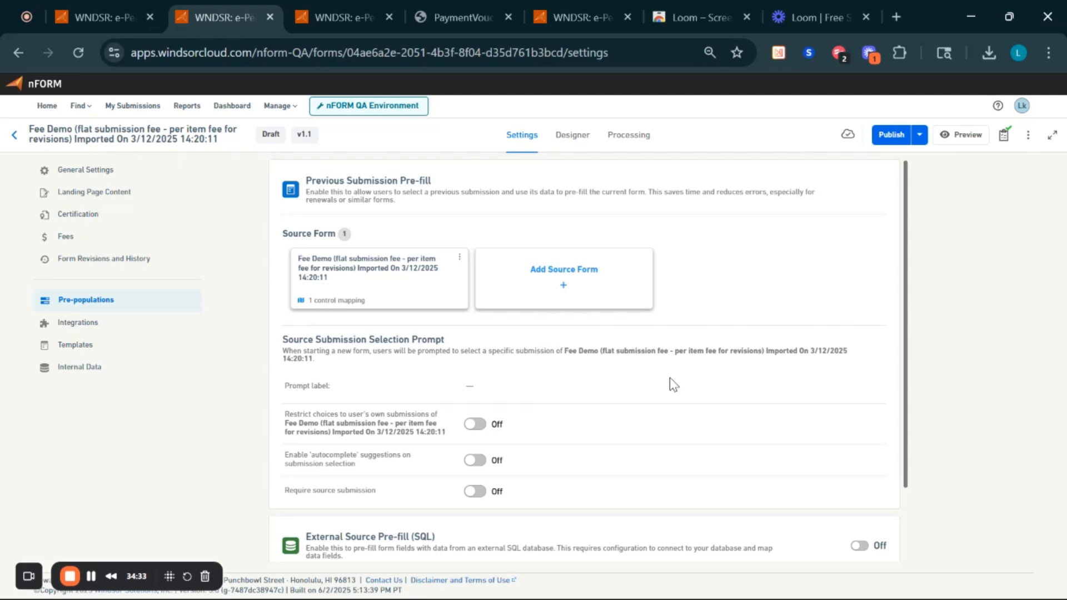
- Switch External Source Pre-fill (SQL) to On and scroll to its SQL prompt settings
{"action": "scroll", "coordinate": [669, 384], "scroll_direction": "down", "scroll_amount": 2}
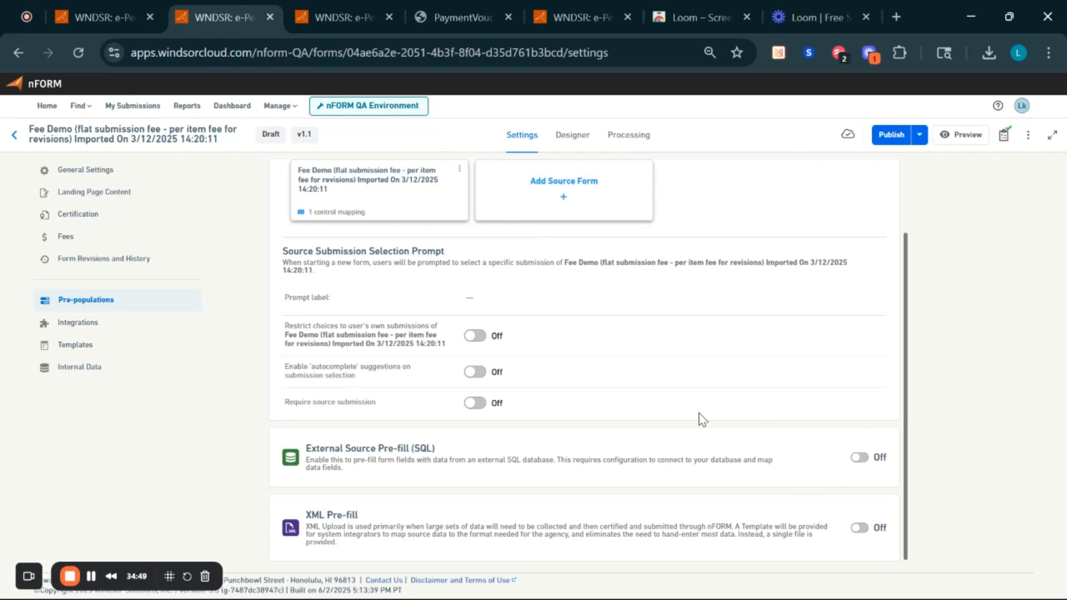
{"action": "left_click", "coordinate": [859, 458]}
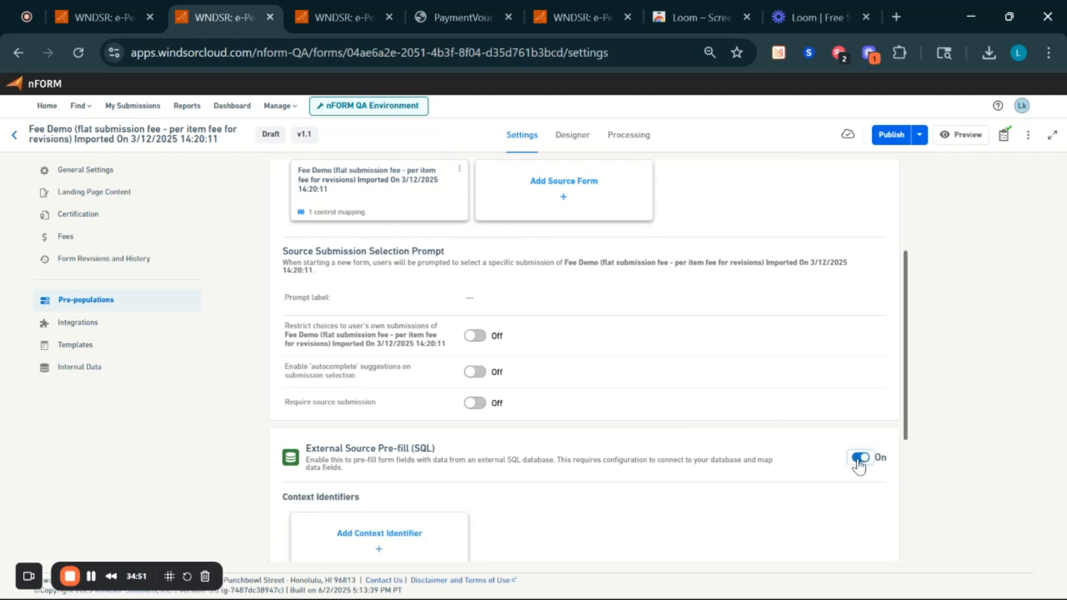
{"action": "scroll", "coordinate": [683, 489], "scroll_direction": "down", "scroll_amount": 4}
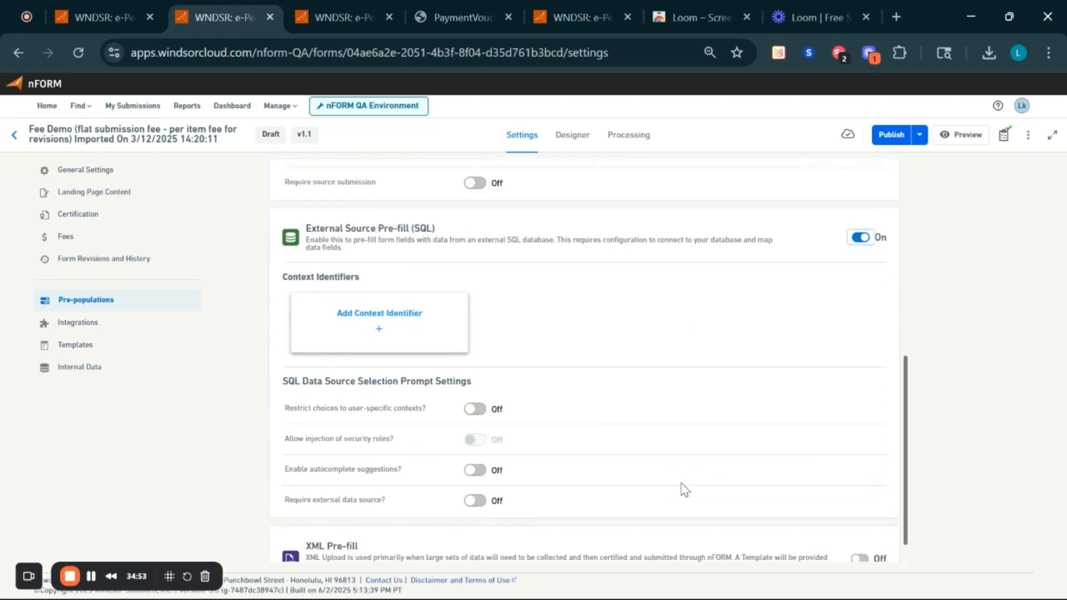
{"action": "scroll", "coordinate": [685, 489], "scroll_direction": "down", "scroll_amount": 1}
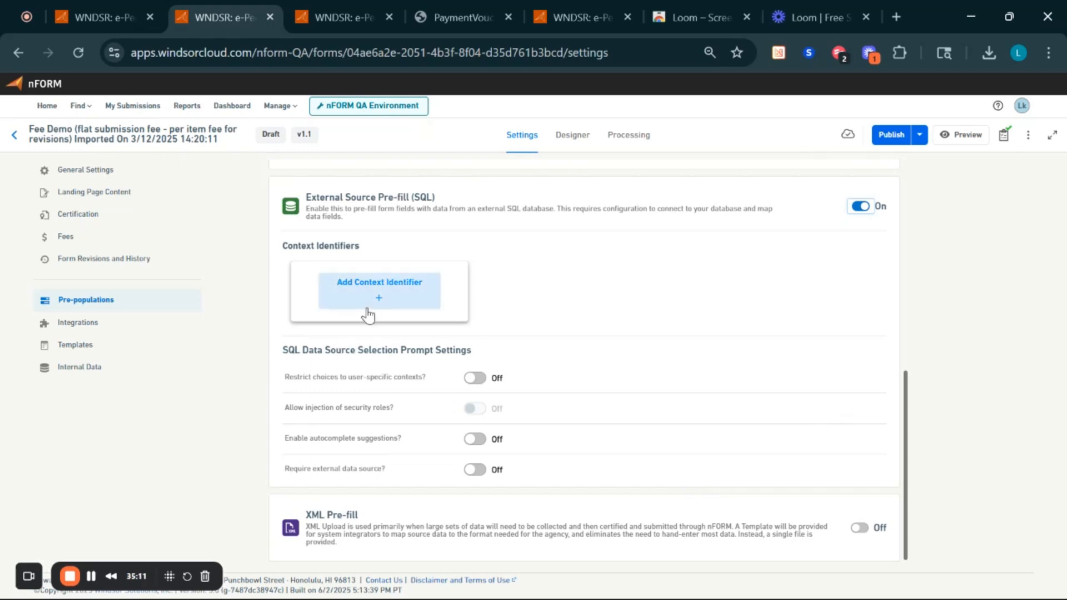
- Dismiss a new context identifier unadded and turn on 'Restrict choices to user-specific contexts'
{"action": "left_click", "coordinate": [335, 300]}
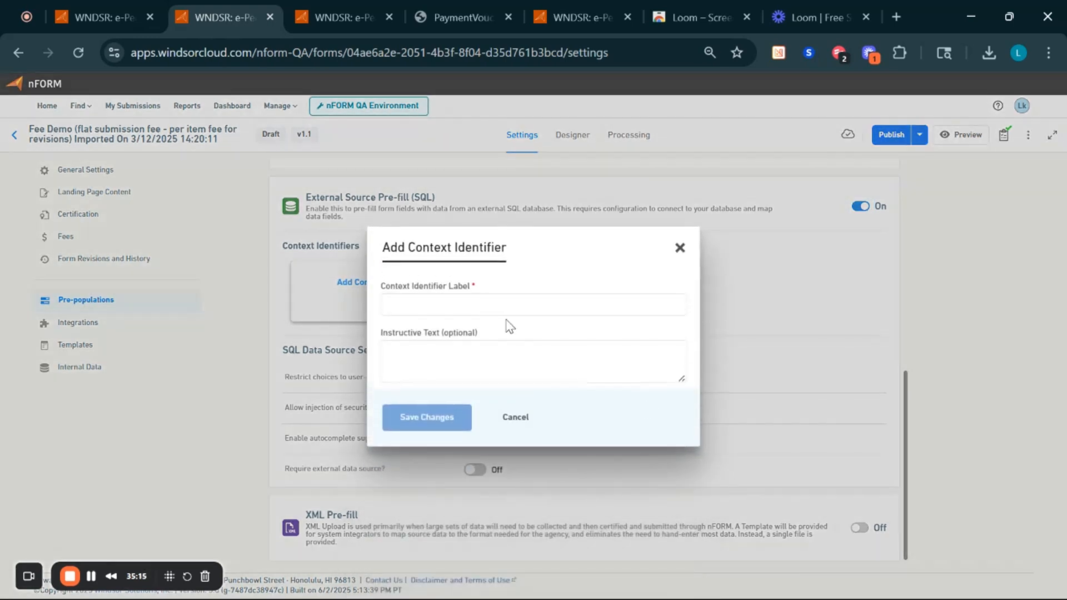
{"action": "left_click", "coordinate": [681, 249]}
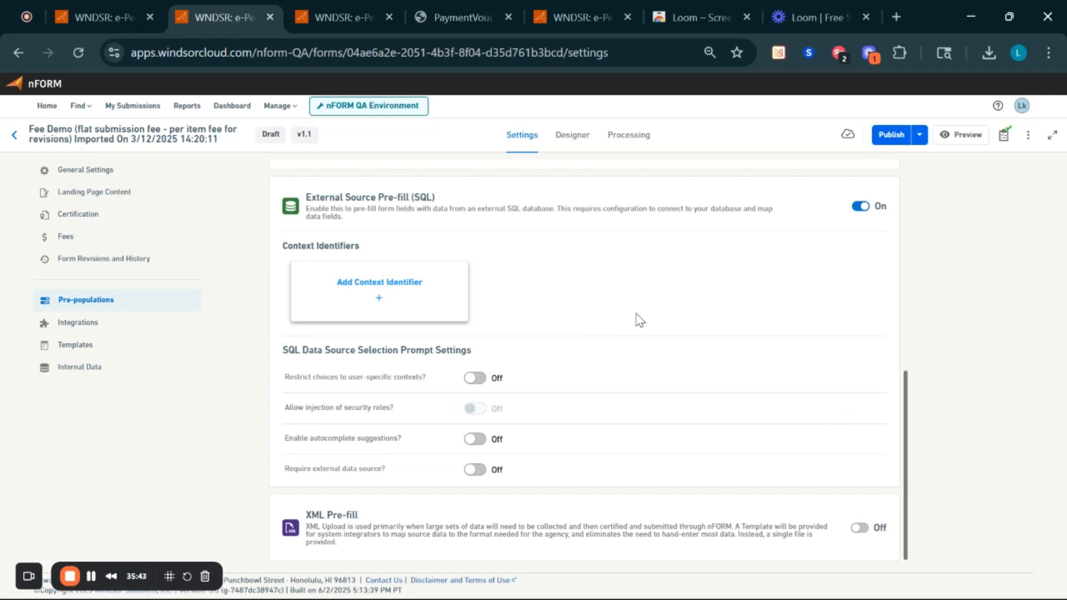
{"action": "left_click", "coordinate": [476, 378]}
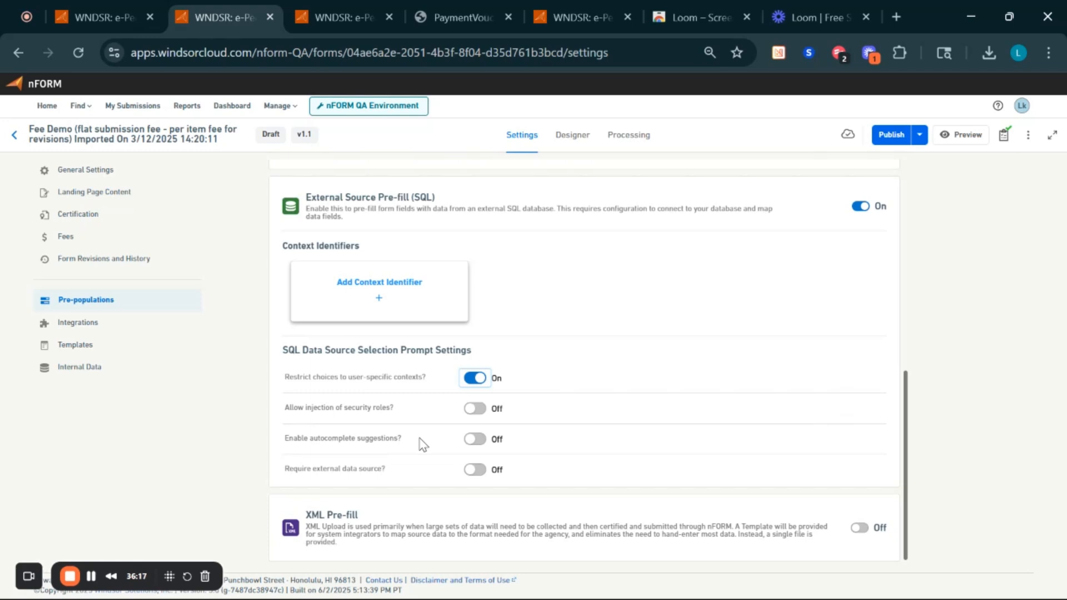
- Toggle External Source Pre-fill (SQL) off, leaving only the source-form pre-fill configured
{"action": "left_click", "coordinate": [860, 206]}
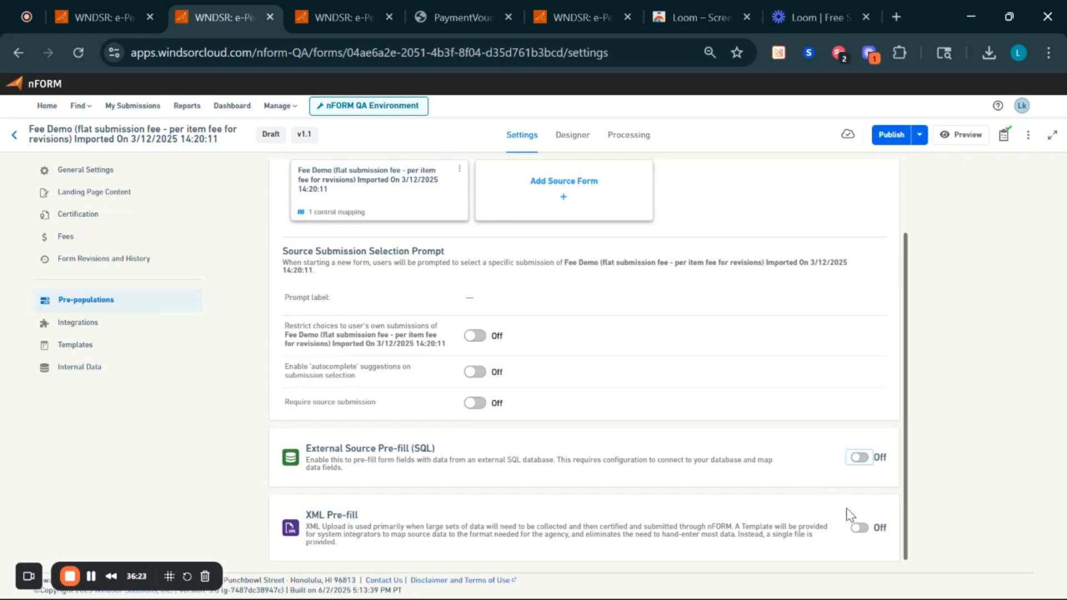
- Turn on XML Pre-fill and scroll to its Submitter Upload Prompt Settings
{"action": "left_click", "coordinate": [858, 529]}
{"action": "left_click", "coordinate": [858, 529]}
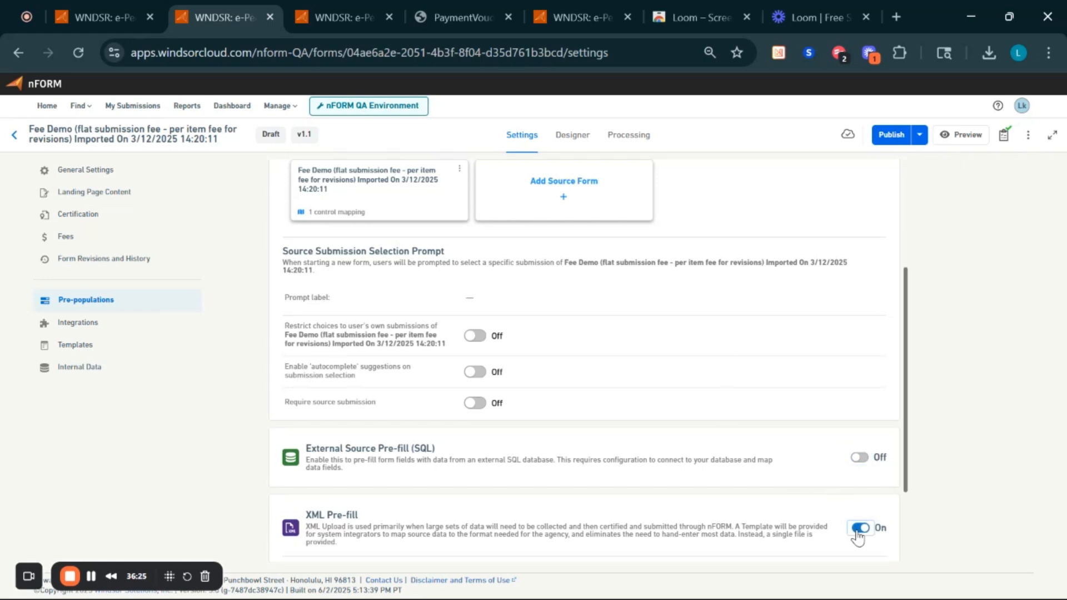
{"action": "scroll", "coordinate": [858, 537], "scroll_direction": "down", "scroll_amount": 2}
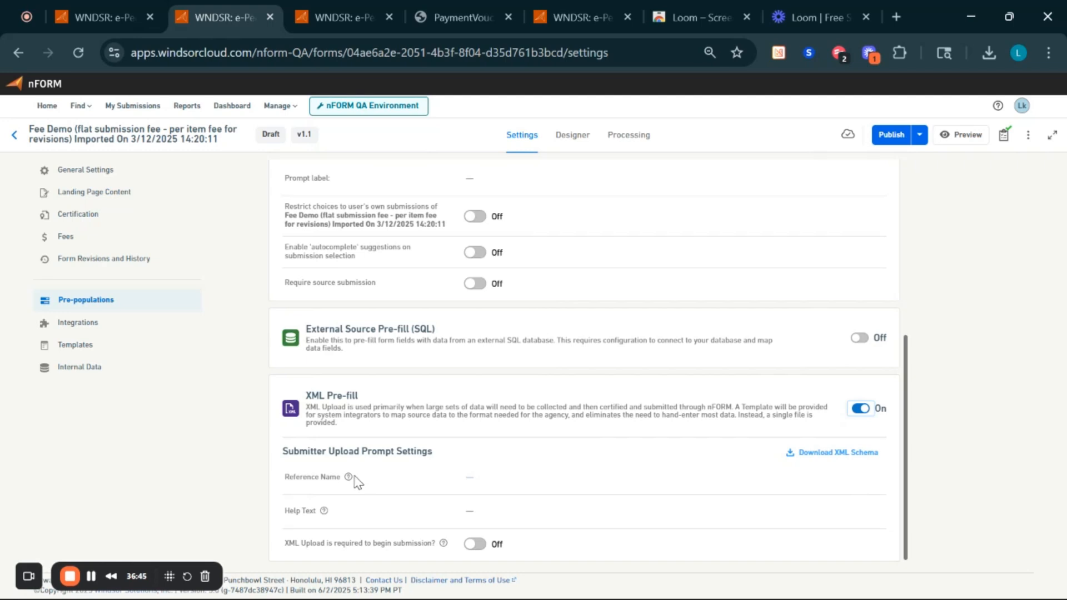
- Switch XML Pre-fill back off and bring up the form's Integrations settings
{"action": "mouse_move", "coordinate": [349, 478]}
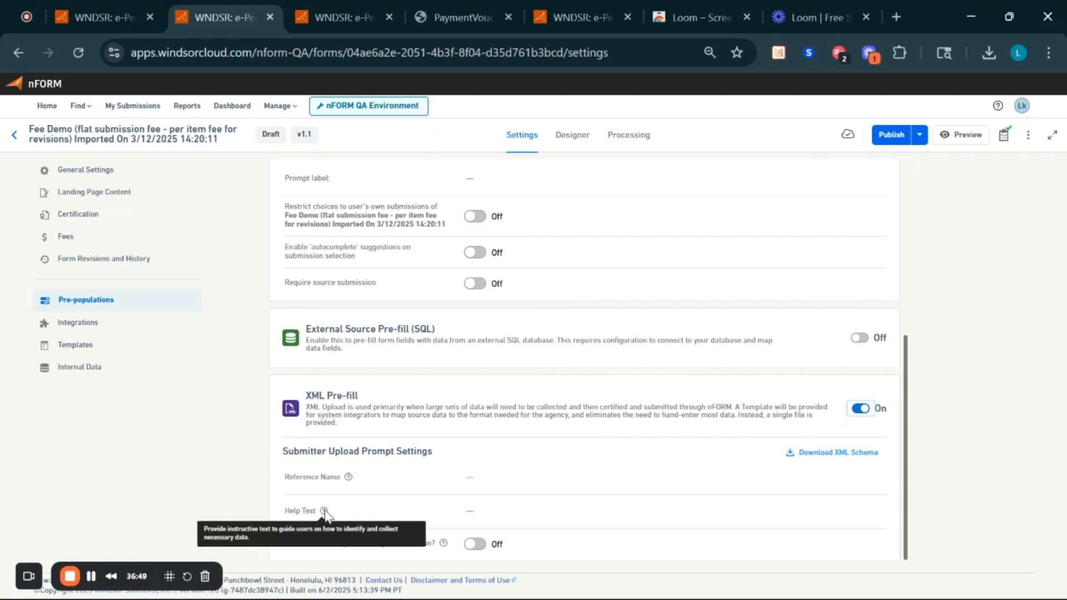
{"action": "mouse_move", "coordinate": [444, 546]}
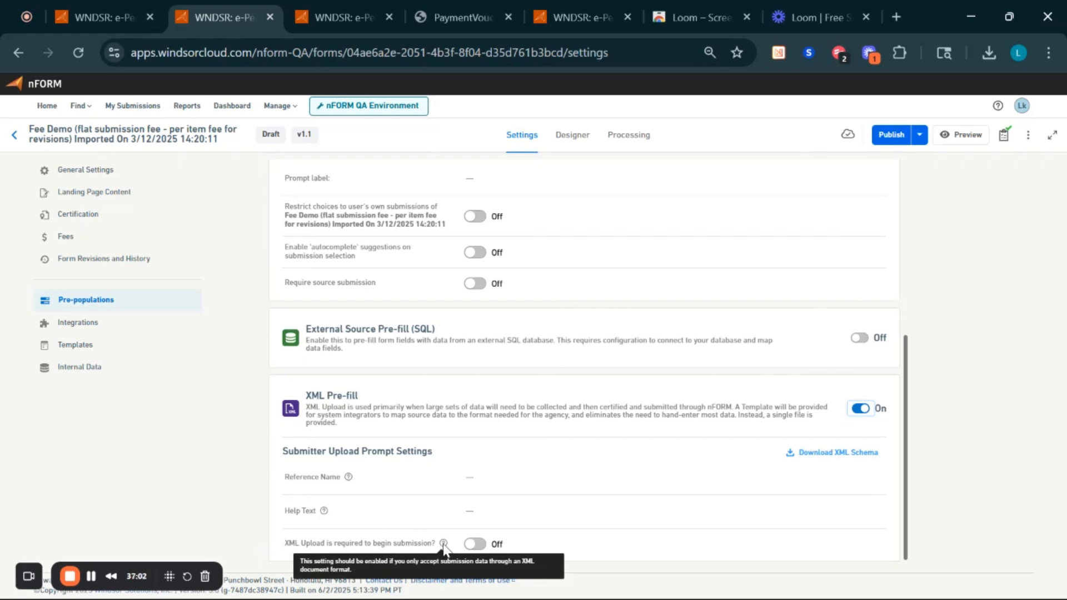
{"action": "left_click", "coordinate": [860, 414]}
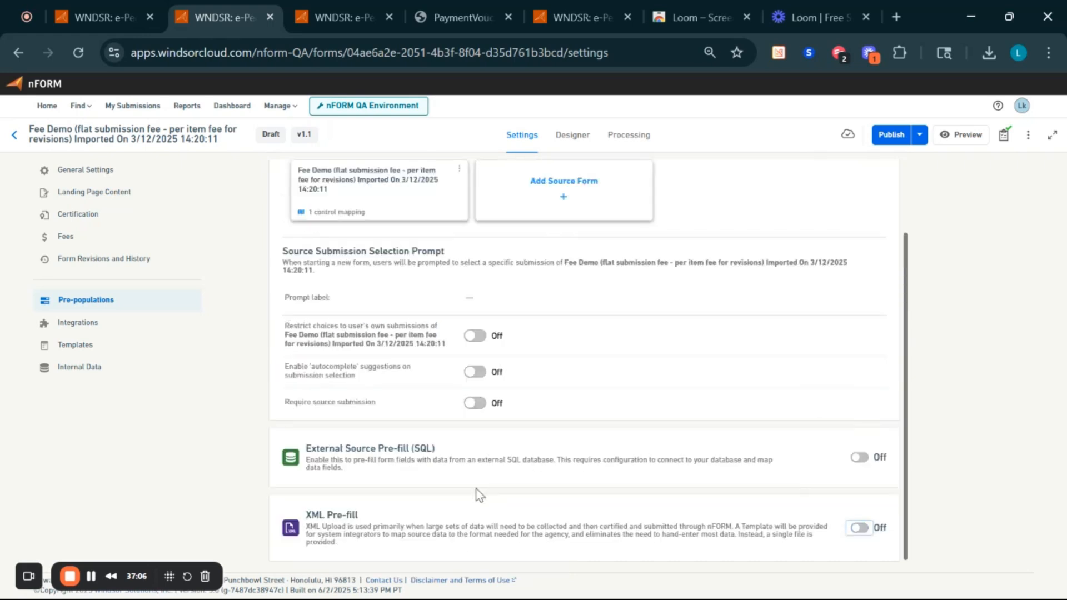
{"action": "left_click", "coordinate": [99, 333]}
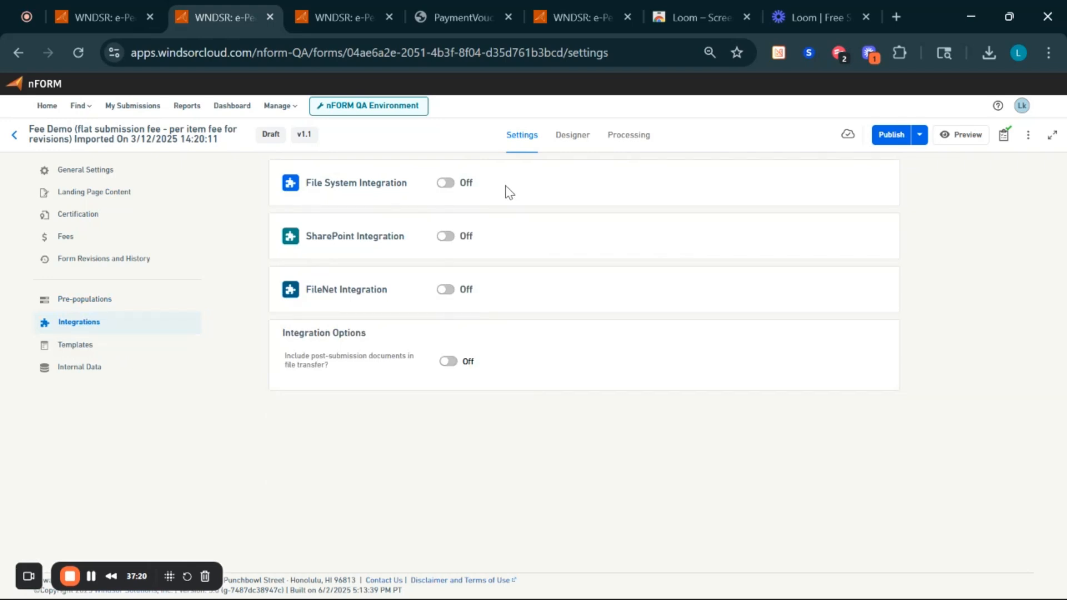
- Turn on File System Integration and append the org_code tag to its export path
{"action": "left_click", "coordinate": [444, 183]}
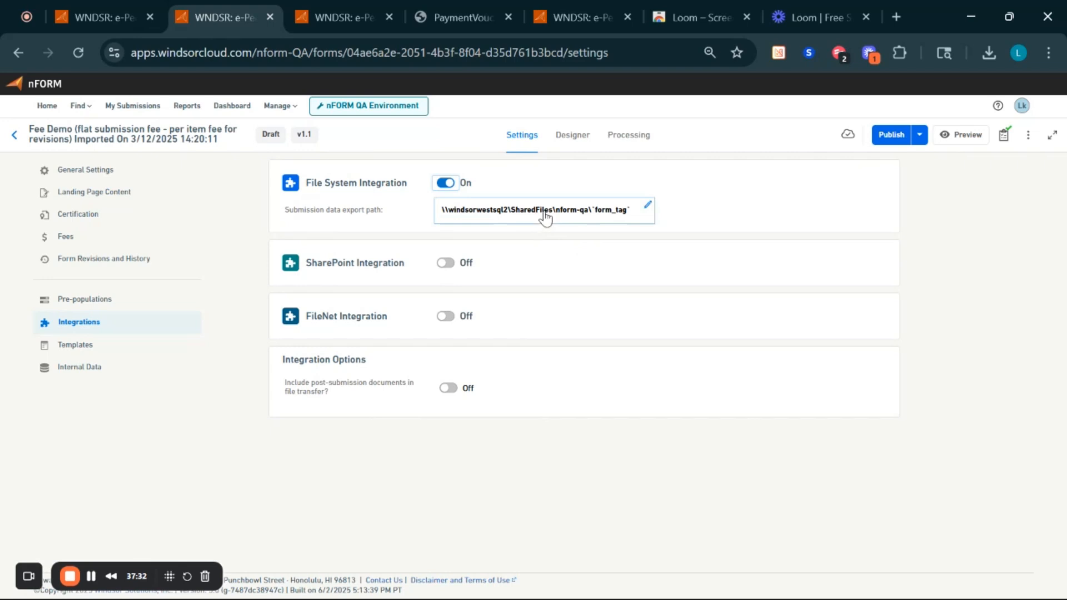
{"action": "left_click", "coordinate": [578, 219]}
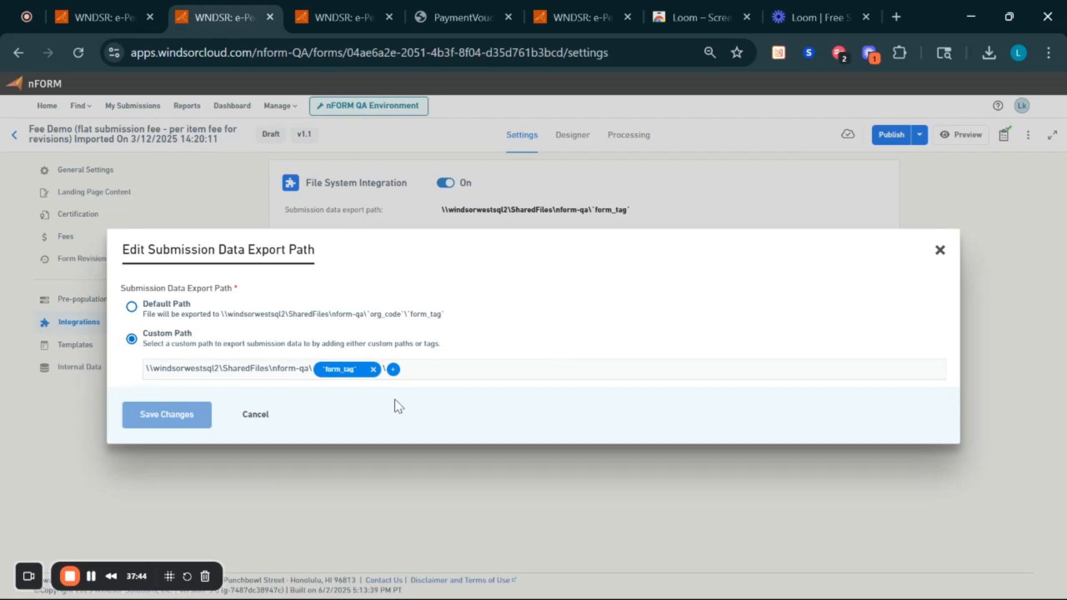
{"action": "left_click", "coordinate": [393, 370]}
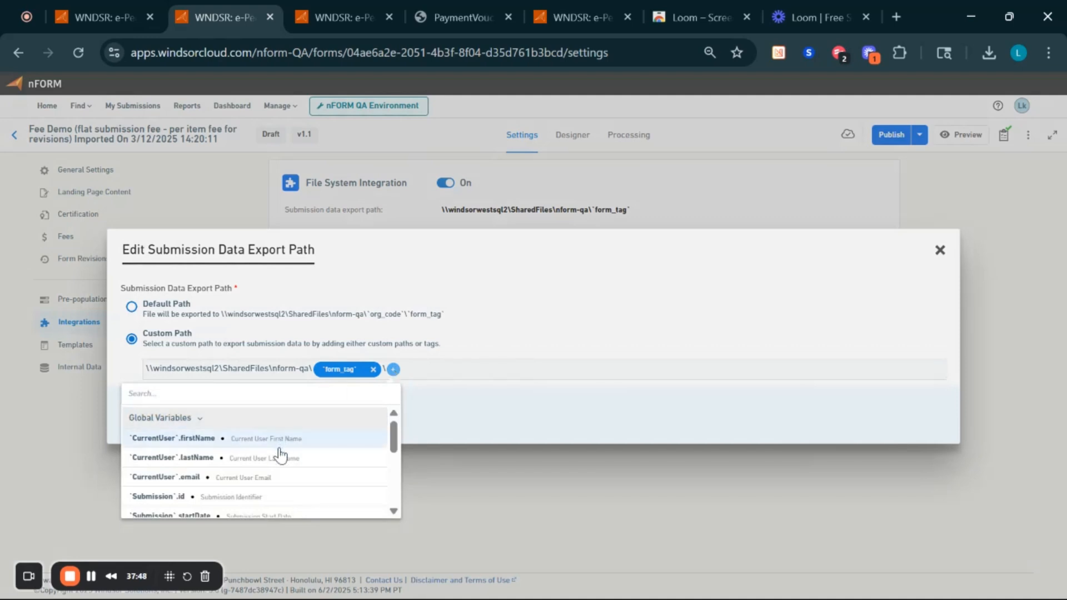
{"action": "scroll", "coordinate": [282, 454], "scroll_direction": "down", "scroll_amount": 5}
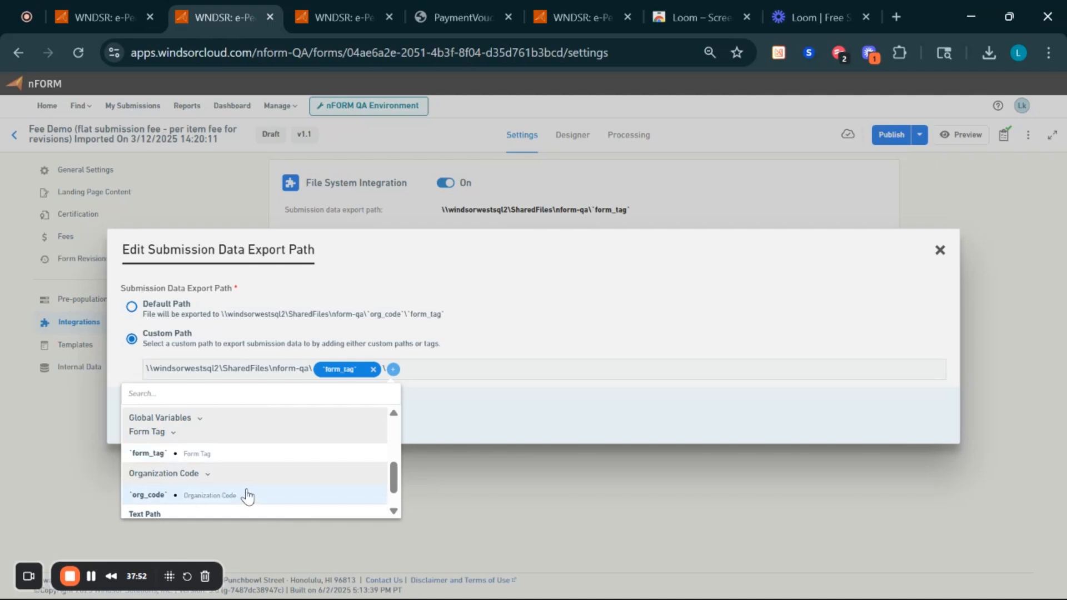
{"action": "left_click", "coordinate": [246, 495]}
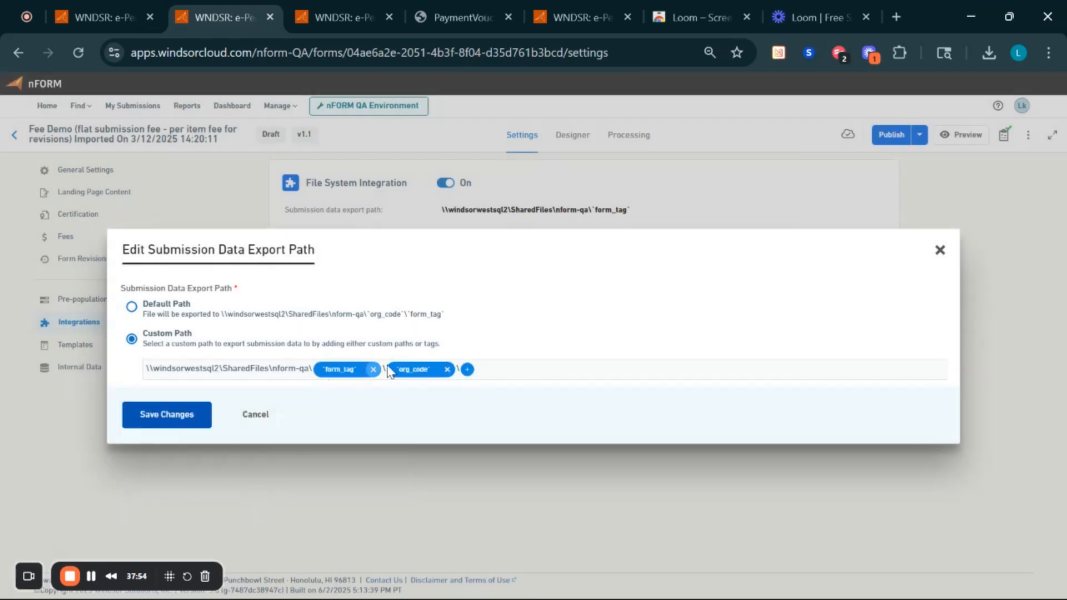
{"action": "left_click", "coordinate": [160, 420]}
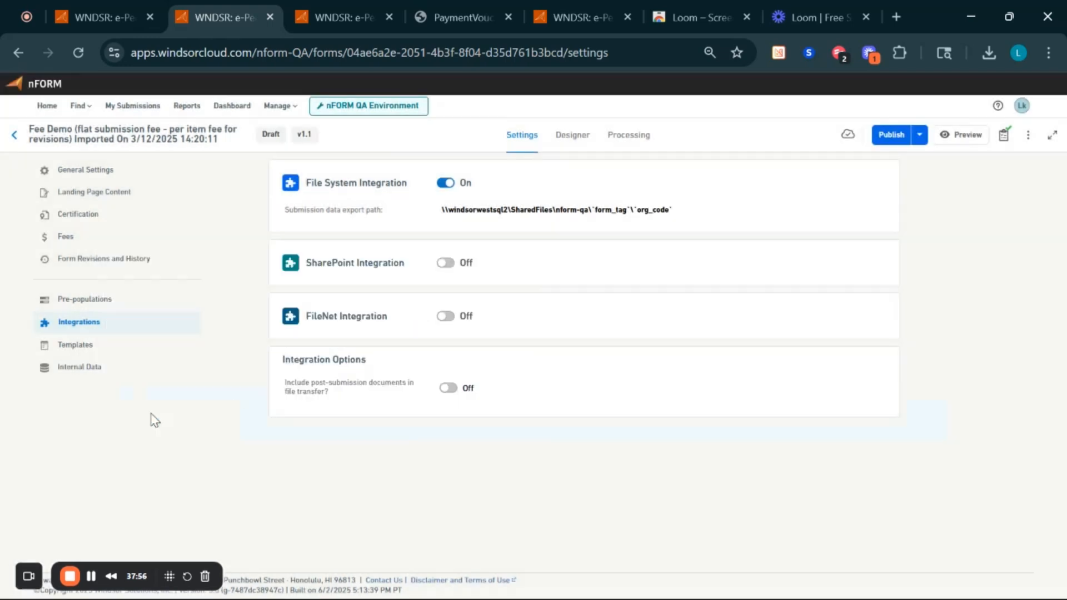
{"action": "left_click", "coordinate": [447, 264]}
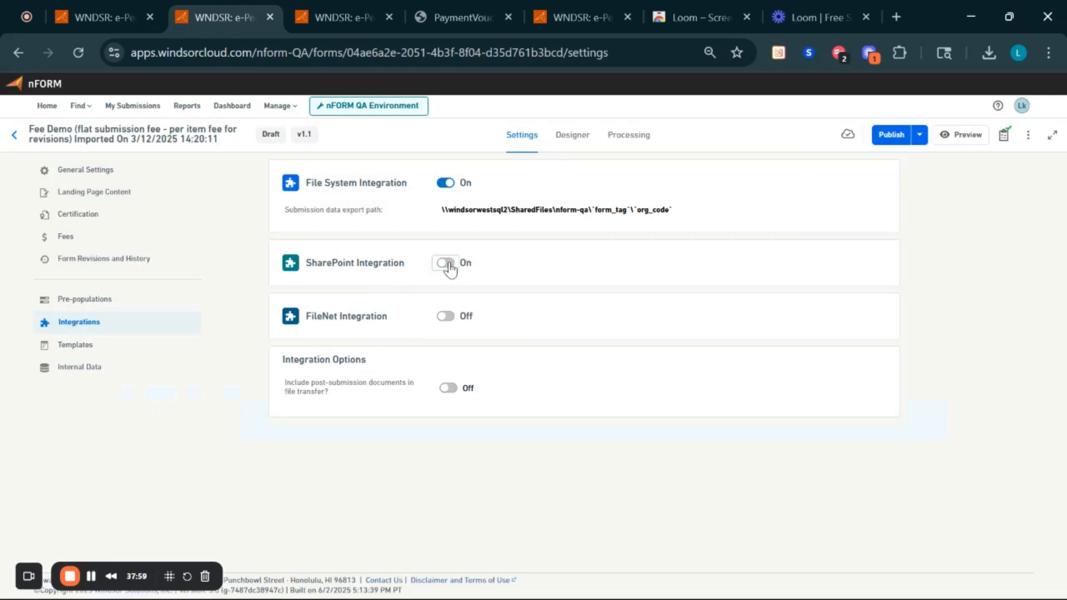
{"action": "left_click", "coordinate": [450, 318]}
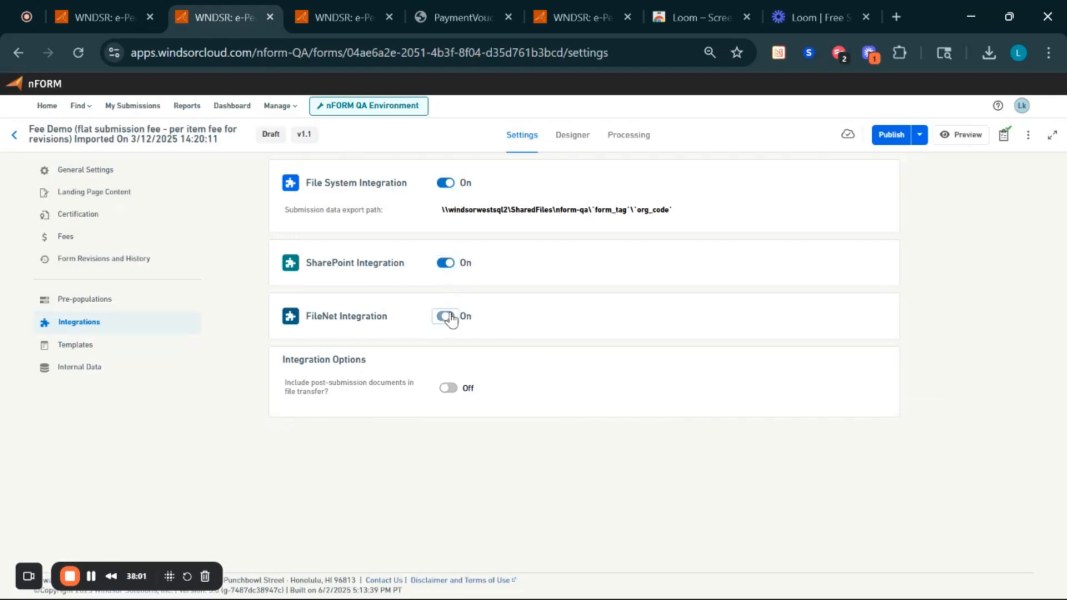
{"action": "left_click", "coordinate": [445, 266]}
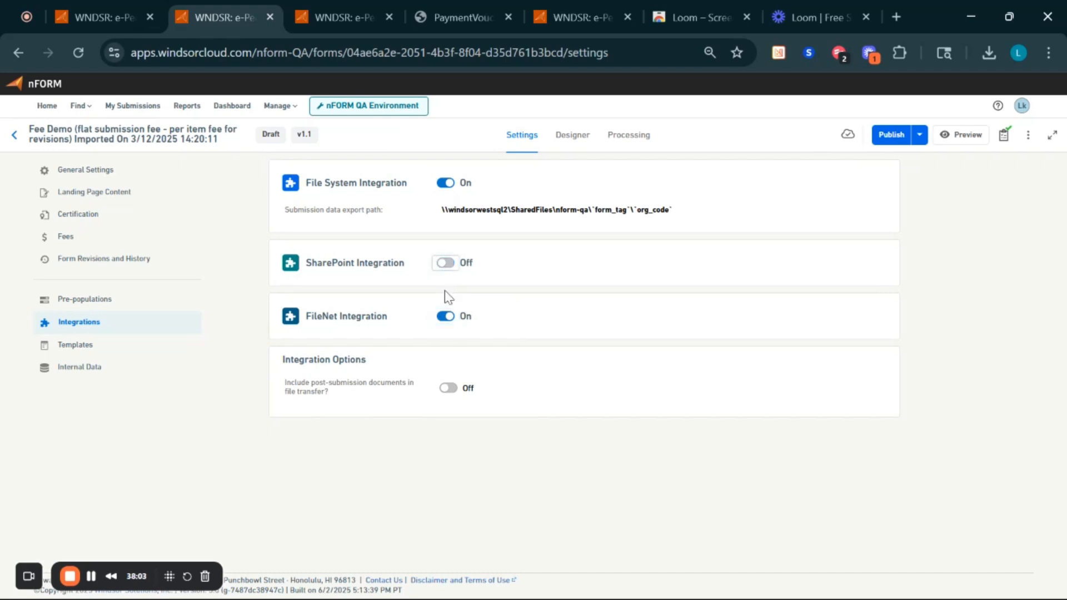
{"action": "left_click", "coordinate": [449, 321]}
{"action": "left_click", "coordinate": [447, 389]}
{"action": "left_click", "coordinate": [448, 390]}
- In Templates, start a document template named 'Test', then abandon it
{"action": "left_click", "coordinate": [120, 350]}
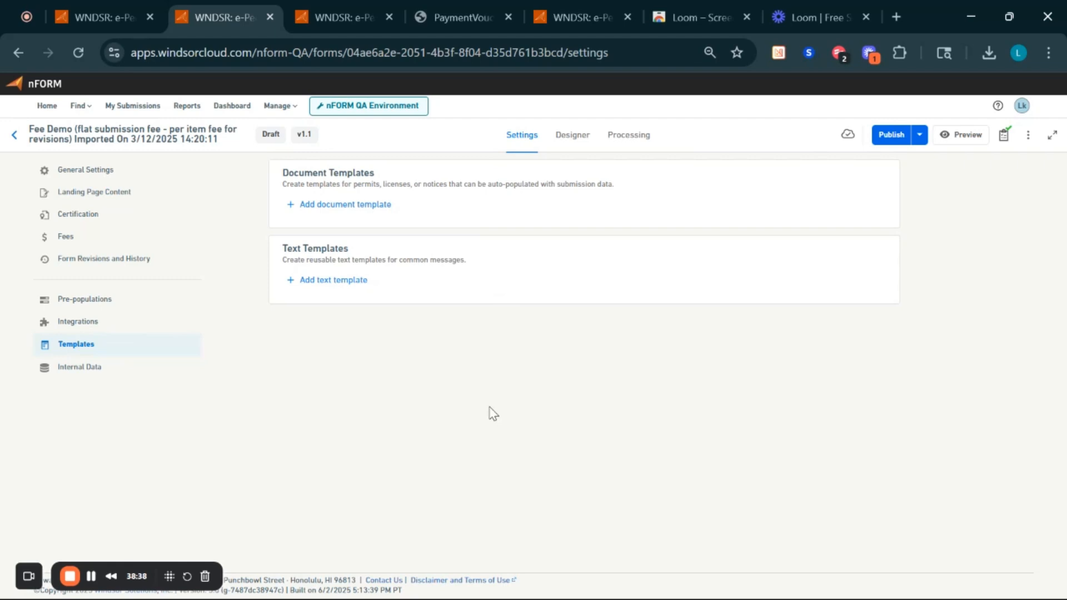
{"action": "left_click", "coordinate": [379, 206]}
{"action": "left_click", "coordinate": [618, 251]}
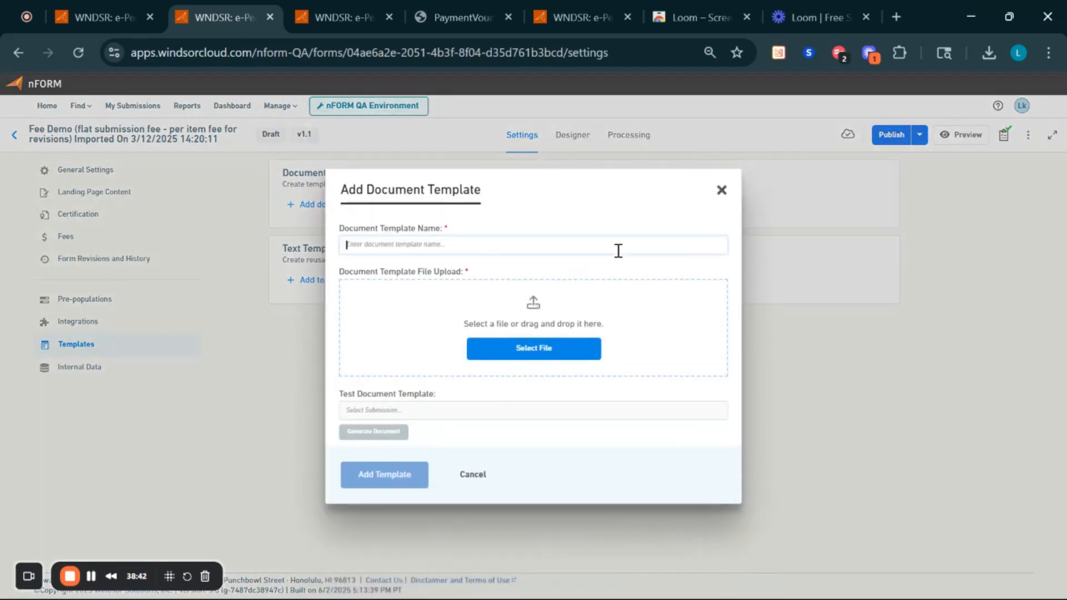
{"action": "type", "text": "Test"}
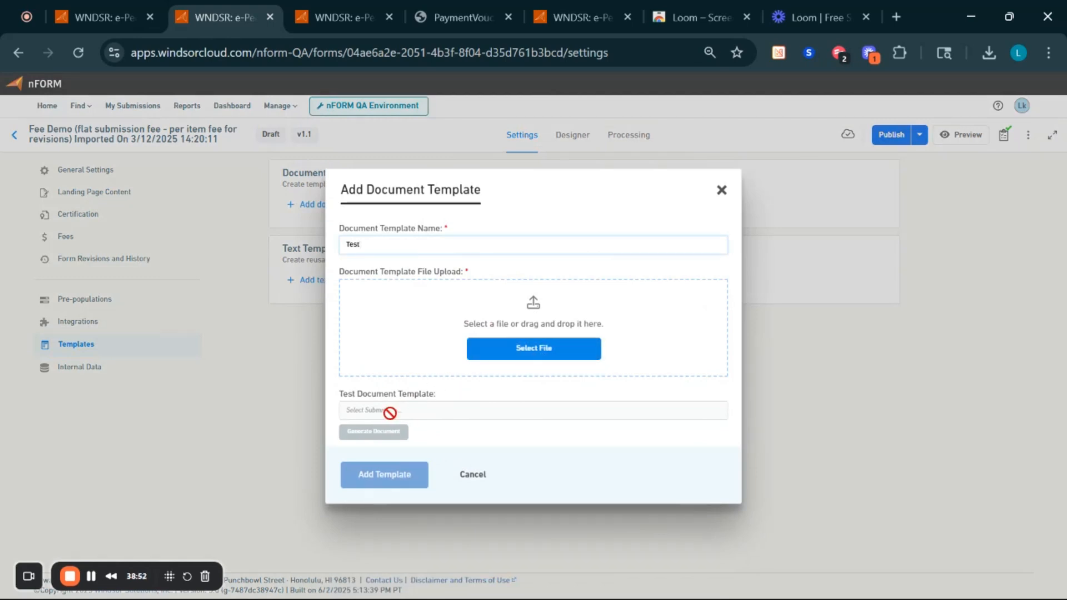
{"action": "left_click", "coordinate": [466, 474]}
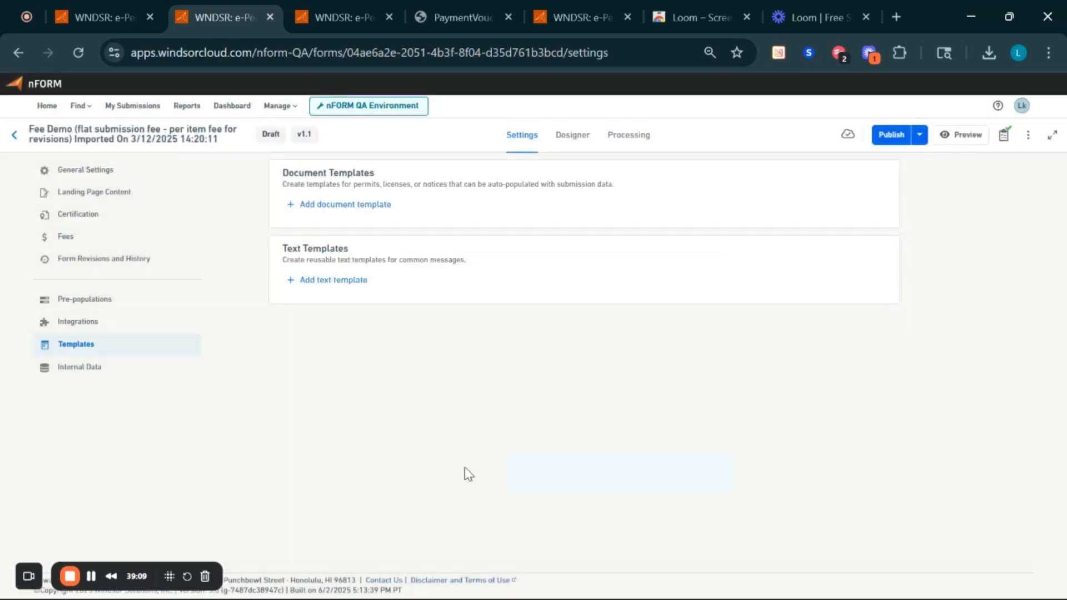
- Start a new text template, fill in its name, then cancel it unsaved
{"action": "left_click", "coordinate": [358, 286]}
{"action": "left_click", "coordinate": [393, 271]}
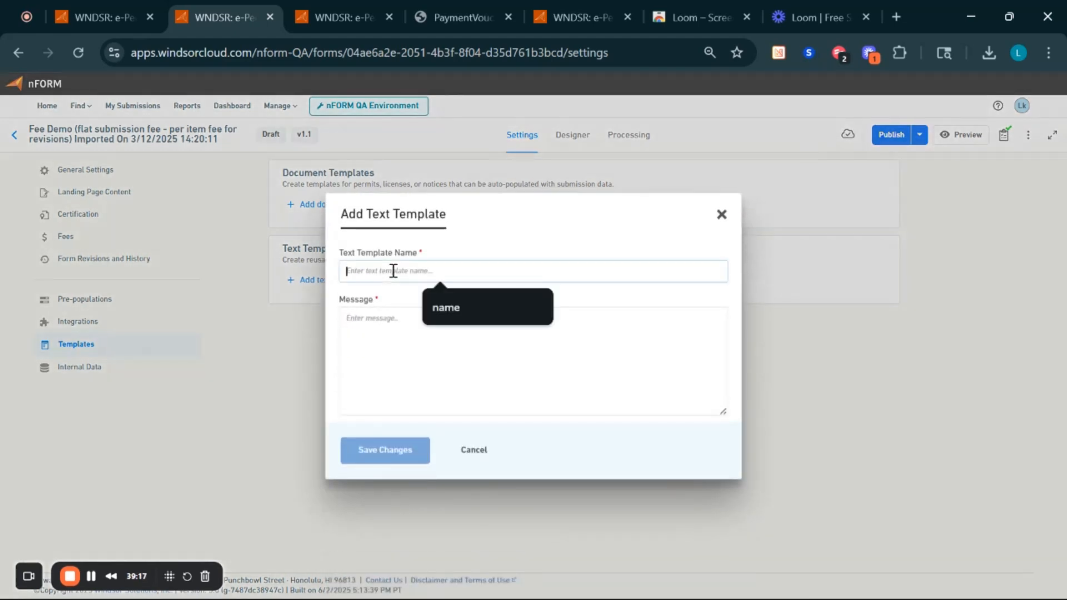
{"action": "left_click", "coordinate": [447, 307]}
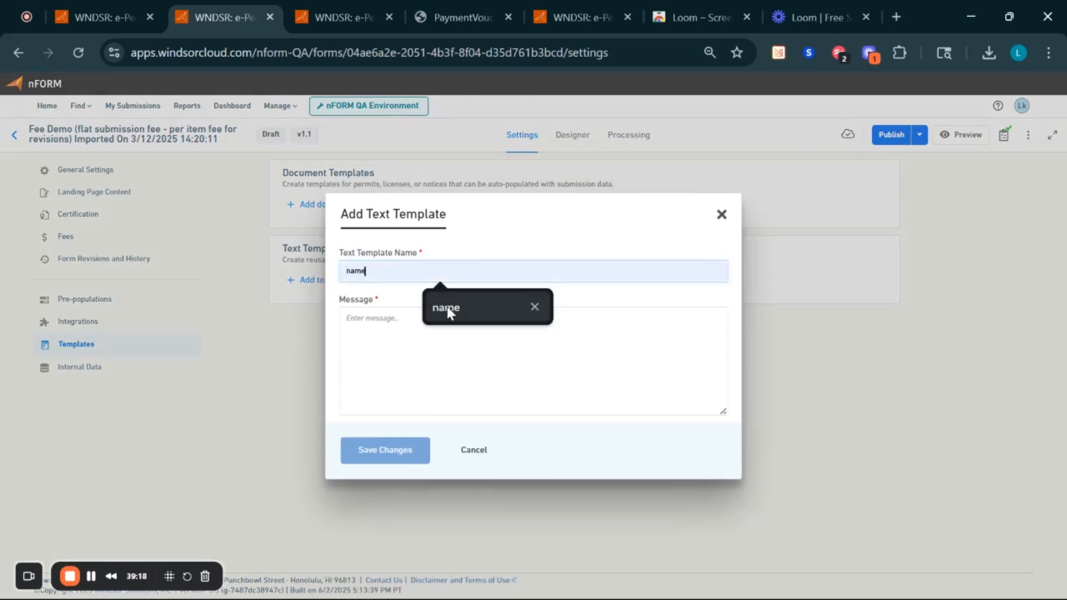
{"action": "left_click", "coordinate": [409, 333]}
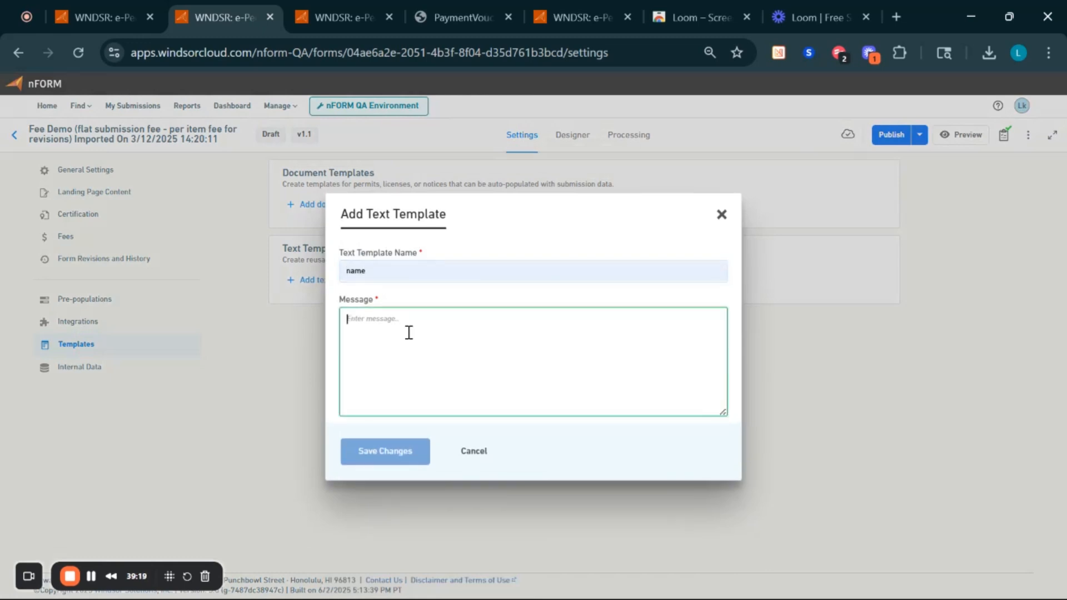
{"action": "left_click", "coordinate": [471, 454]}
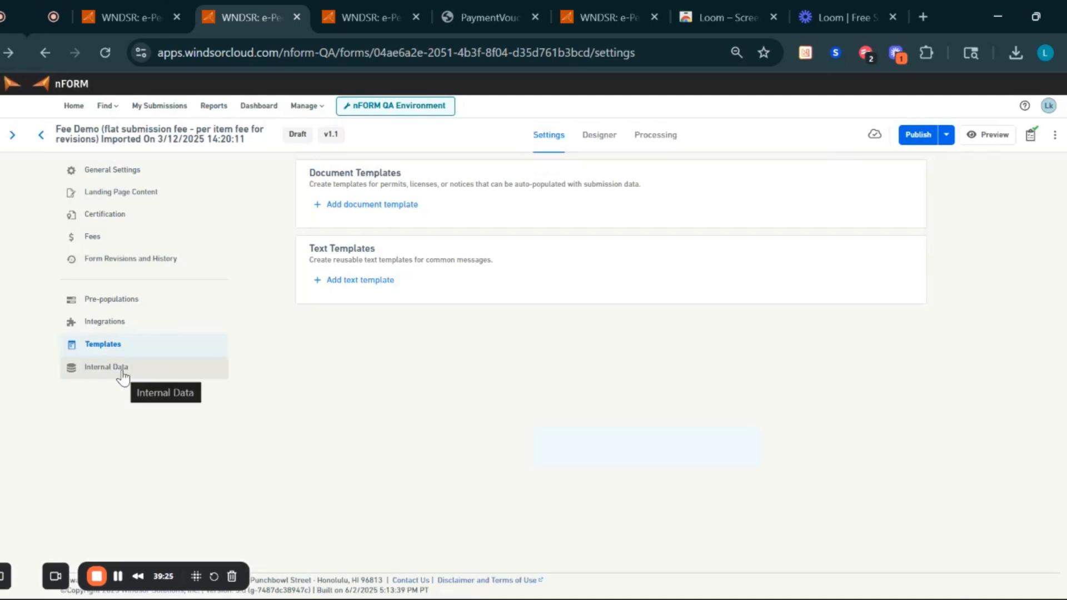
- In Internal Data, start a new data control and leave its Type at CHECKBOX
{"action": "left_click", "coordinate": [96, 377]}
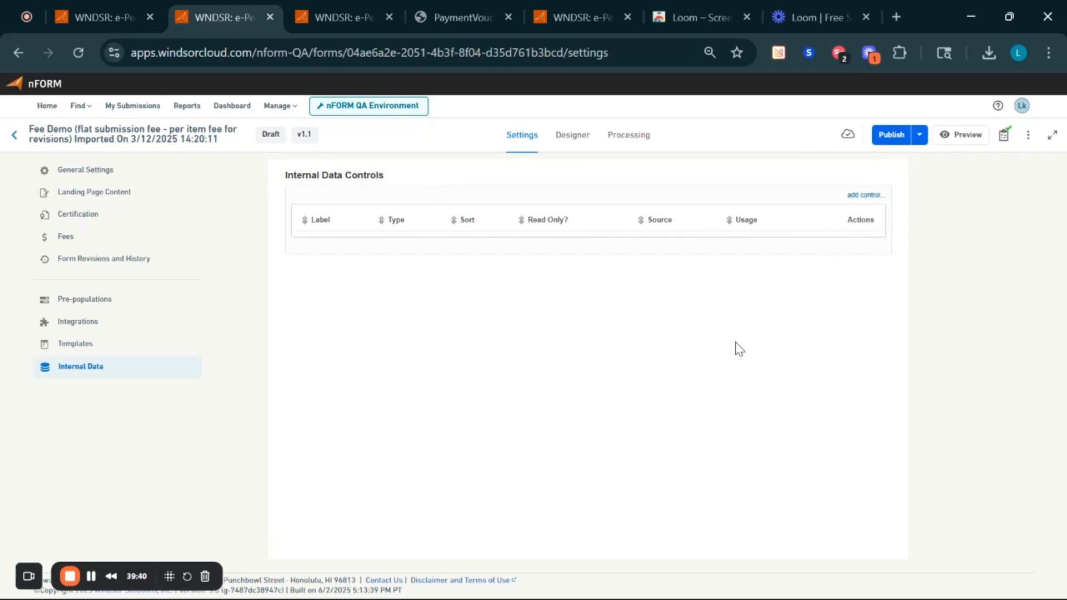
{"action": "left_click", "coordinate": [872, 196]}
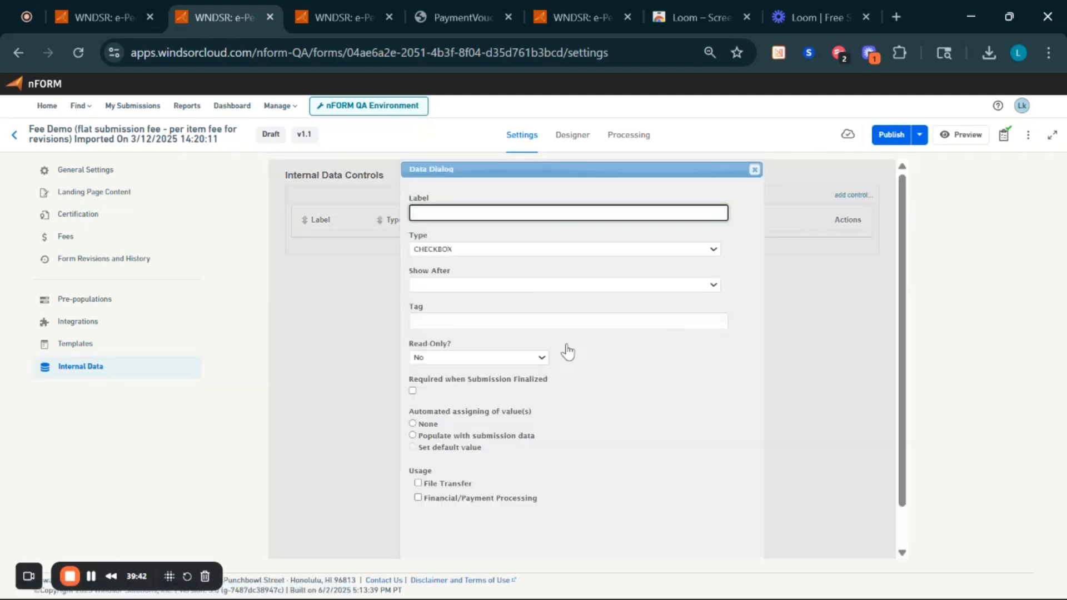
{"action": "scroll", "coordinate": [688, 442], "scroll_direction": "down", "scroll_amount": 1}
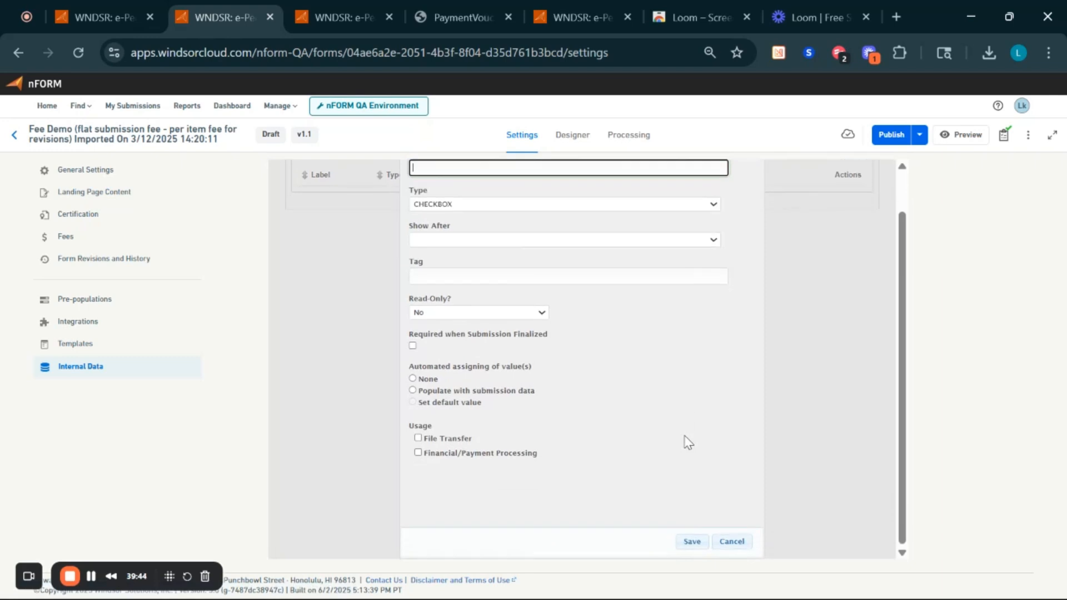
{"action": "scroll", "coordinate": [688, 442], "scroll_direction": "up", "scroll_amount": 1}
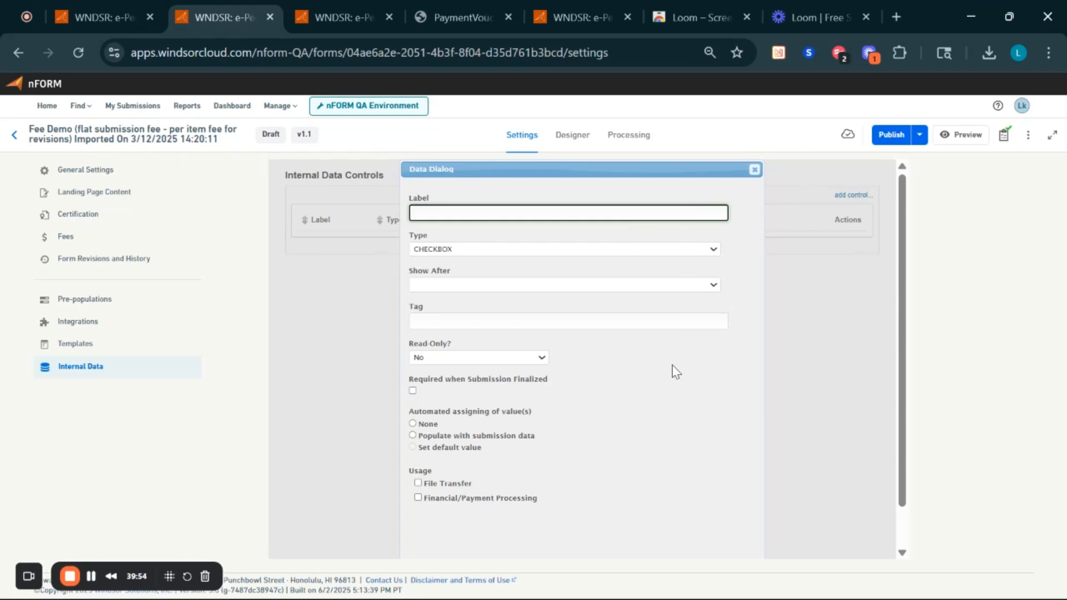
{"action": "scroll", "coordinate": [674, 370], "scroll_direction": "down", "scroll_amount": 1}
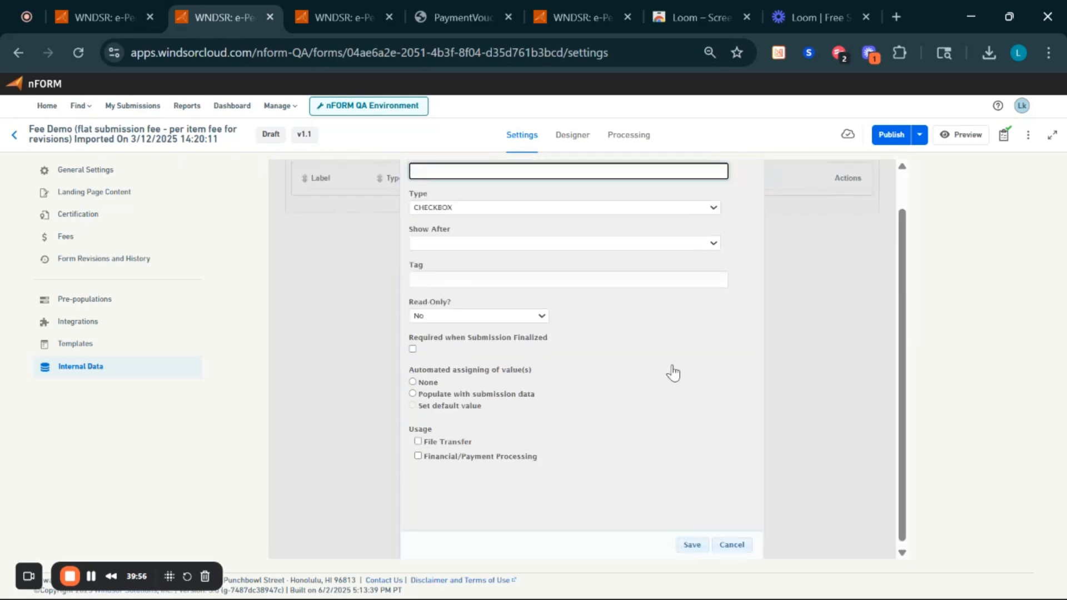
{"action": "scroll", "coordinate": [674, 372], "scroll_direction": "up", "scroll_amount": 1}
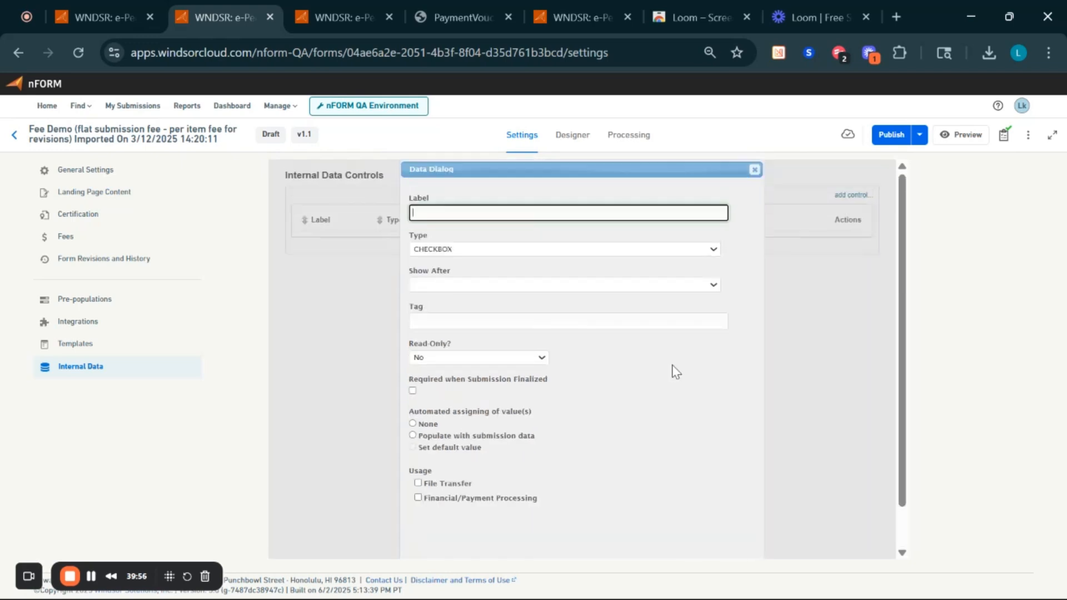
{"action": "left_click", "coordinate": [687, 250]}
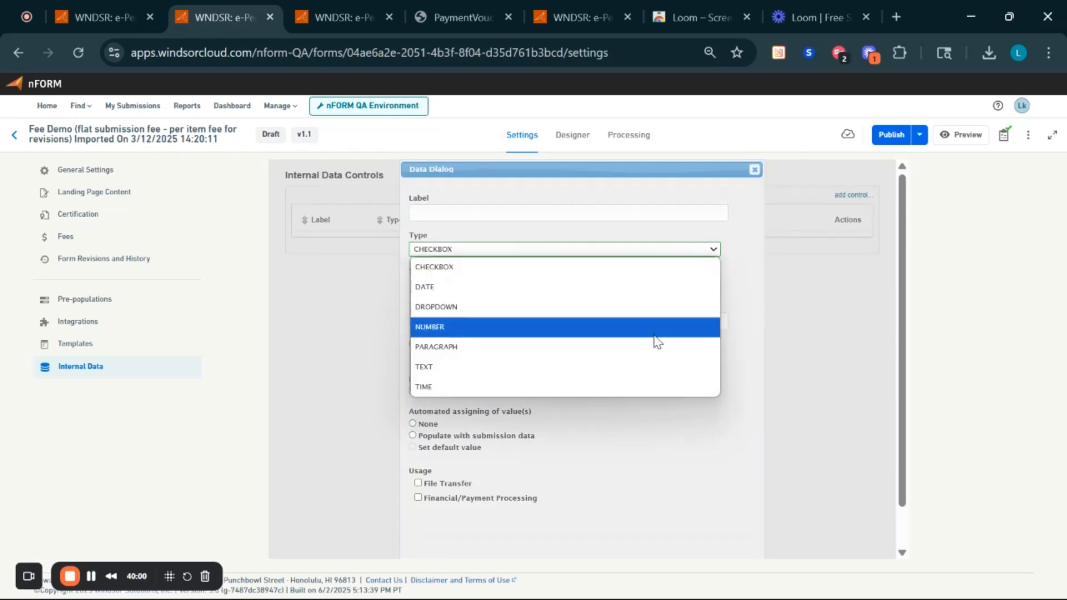
{"action": "left_click", "coordinate": [649, 428]}
{"action": "scroll", "coordinate": [695, 467], "scroll_direction": "down", "scroll_amount": 1}
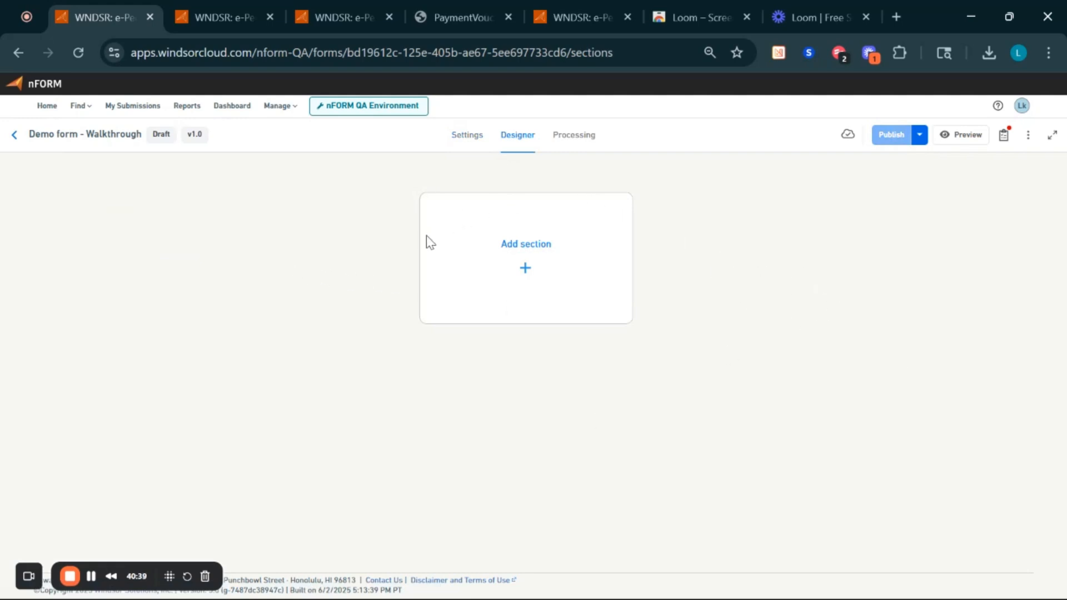
- Open the Add Section choice in the Demo form - Walkthrough Designer
{"action": "left_click", "coordinate": [535, 276]}
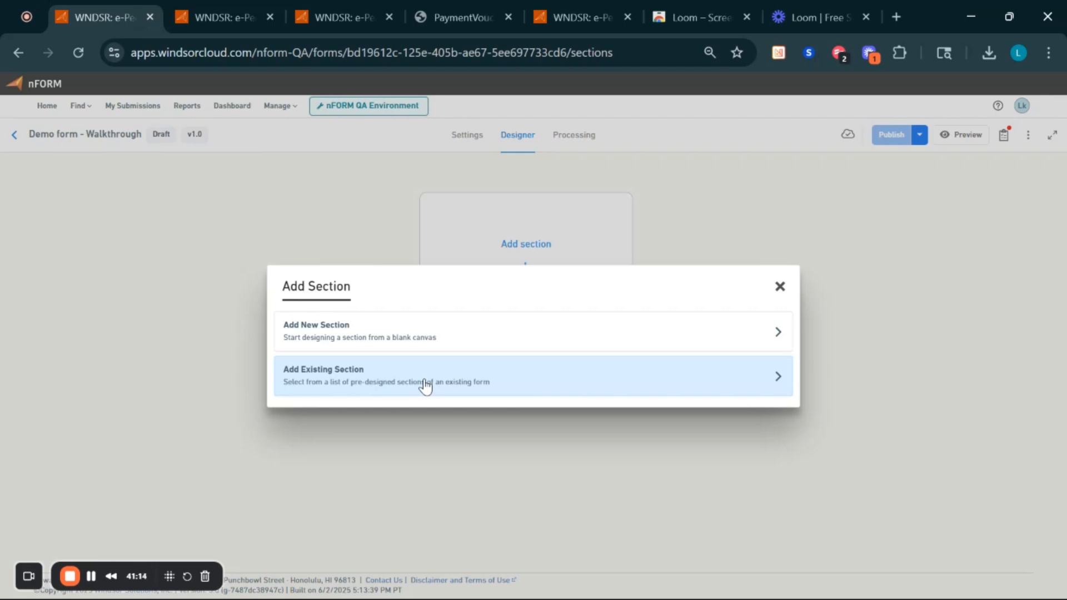
- Choose a blank new section named 'Section 1' with tag 'Section_one'
{"action": "left_click", "coordinate": [489, 340]}
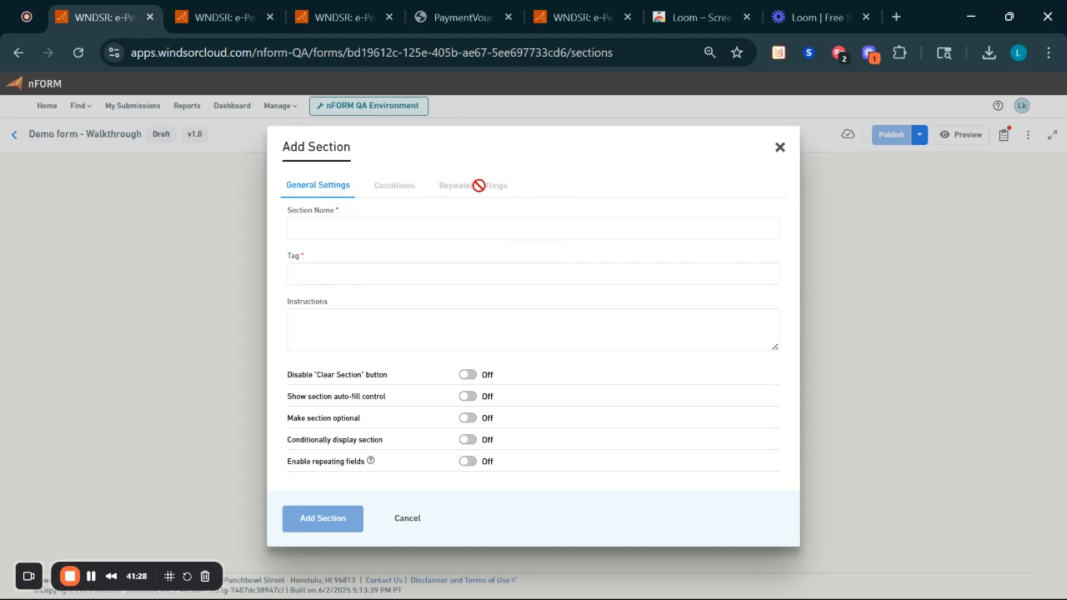
{"action": "left_click", "coordinate": [436, 227]}
{"action": "type", "text": "Section 1"}
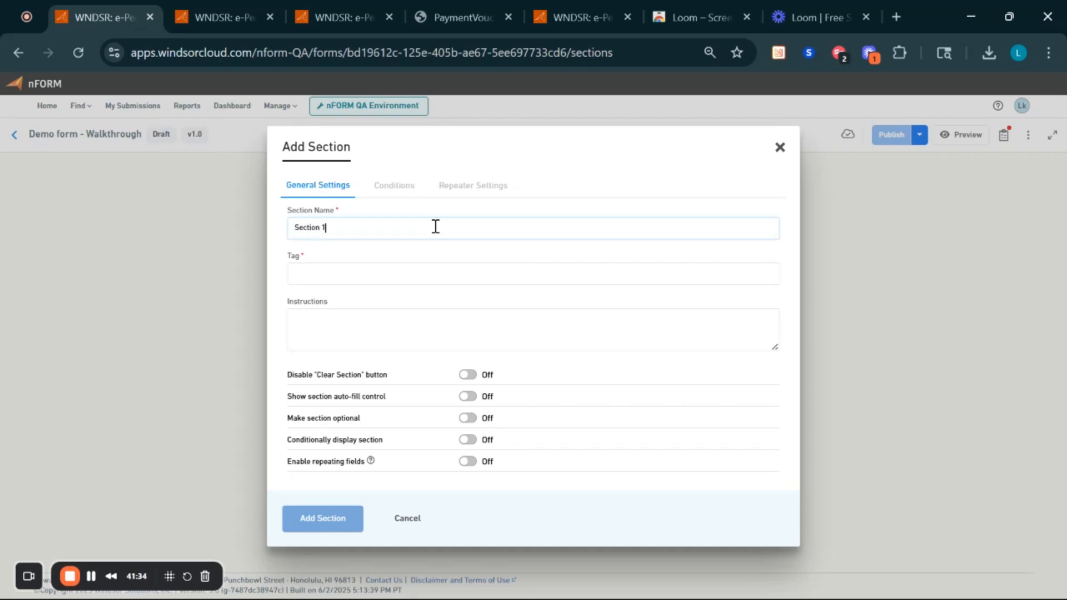
{"action": "key", "text": "Tab"}
{"action": "type", "text": "Section_one"}
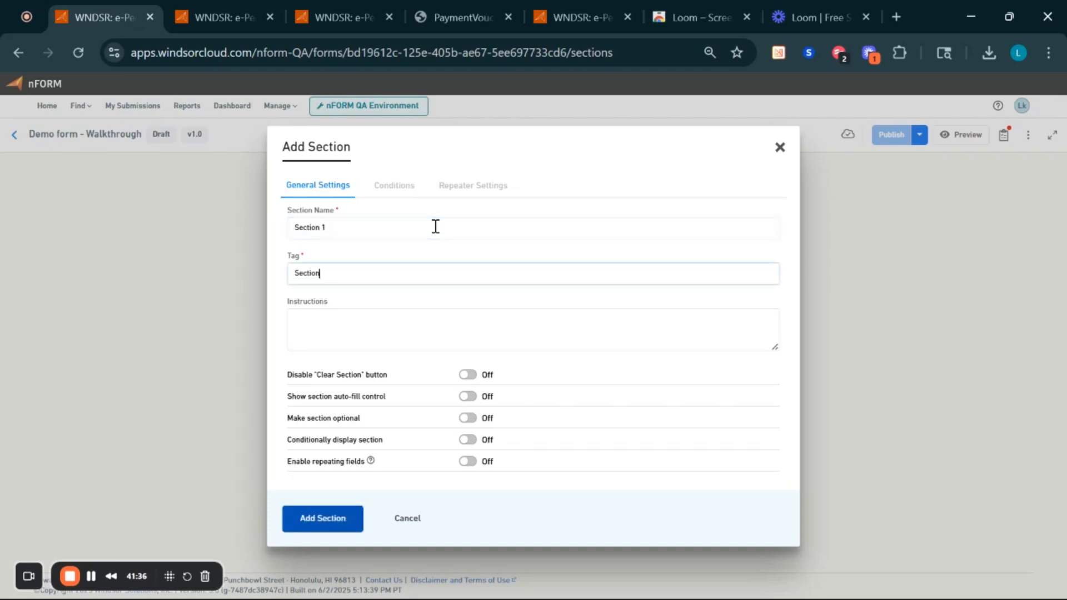
{"action": "key", "text": "Tab"}
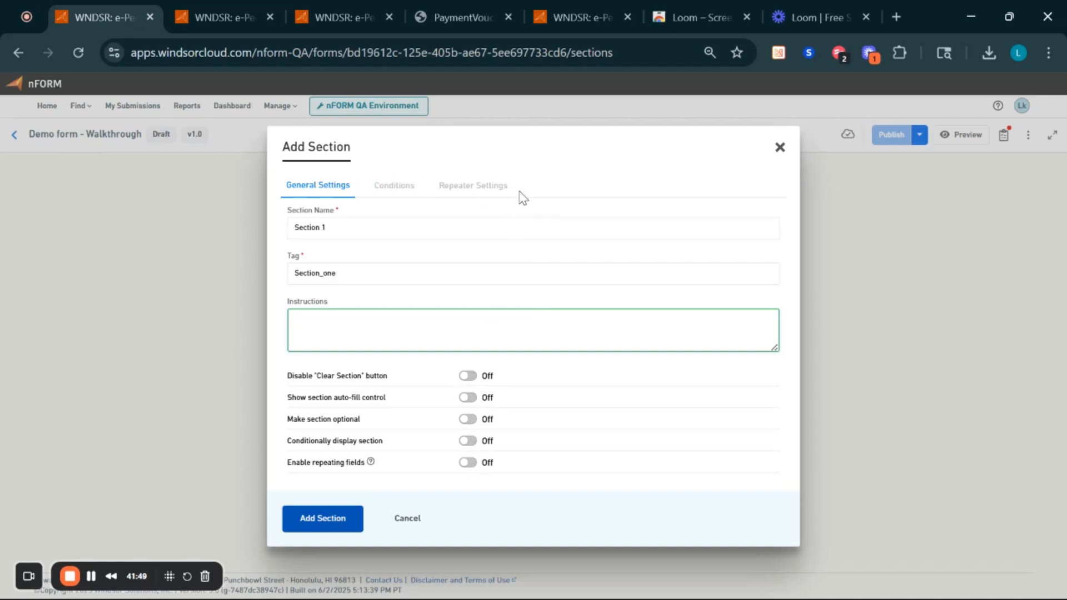
- Leave Disable 'Clear Section' off and turn on optional and conditional display for Section 1
{"action": "left_click", "coordinate": [468, 383]}
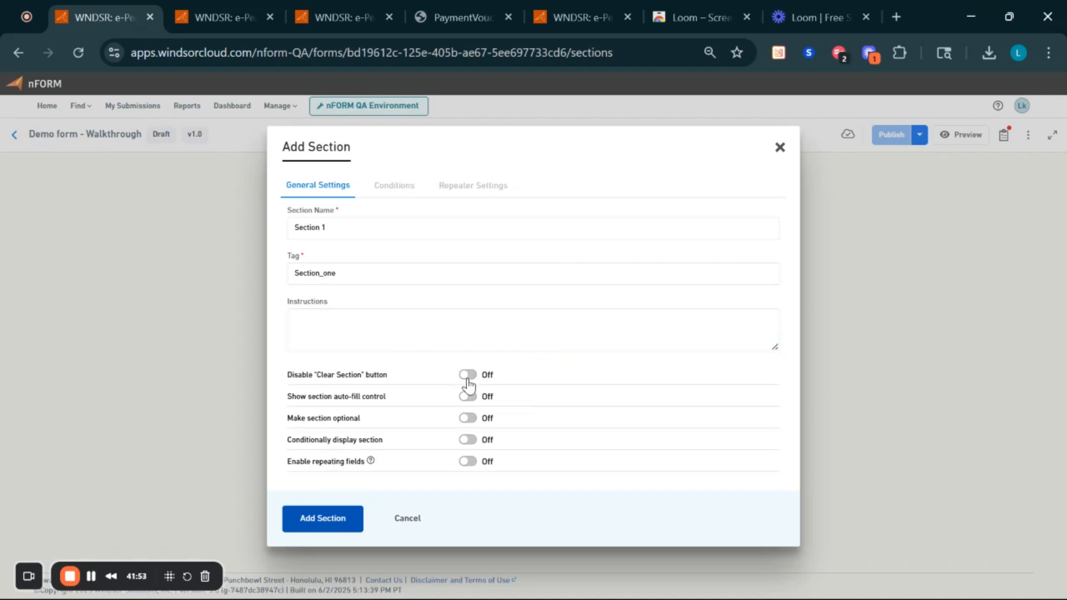
{"action": "left_click", "coordinate": [469, 375]}
{"action": "left_click", "coordinate": [468, 375]}
{"action": "left_click", "coordinate": [470, 421]}
{"action": "left_click", "coordinate": [469, 440]}
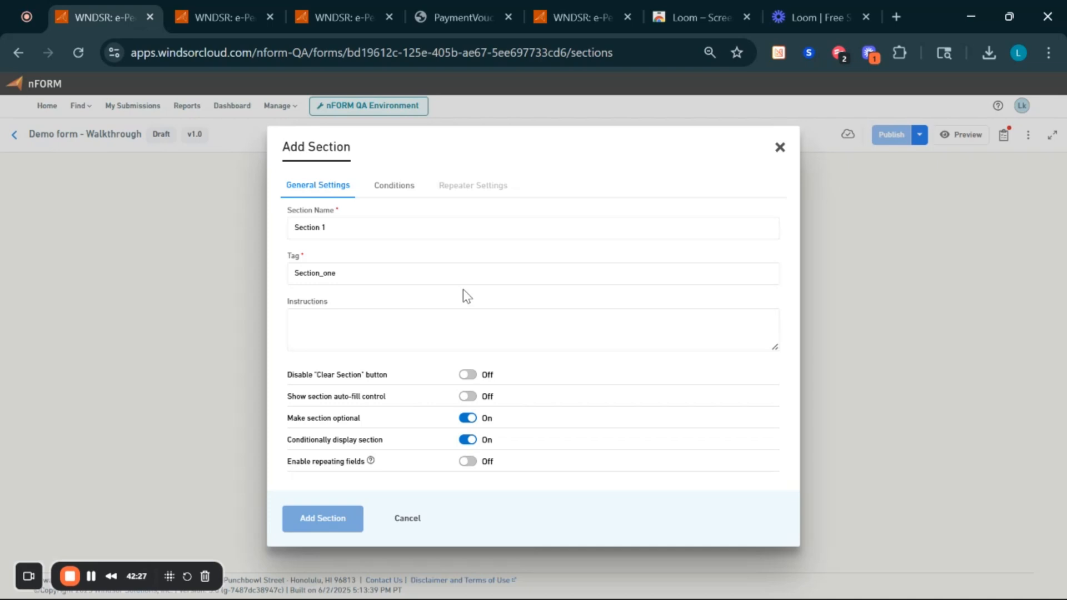
- Glance at Conditions, then toggle Conditionally display section off and back on
{"action": "left_click", "coordinate": [393, 190]}
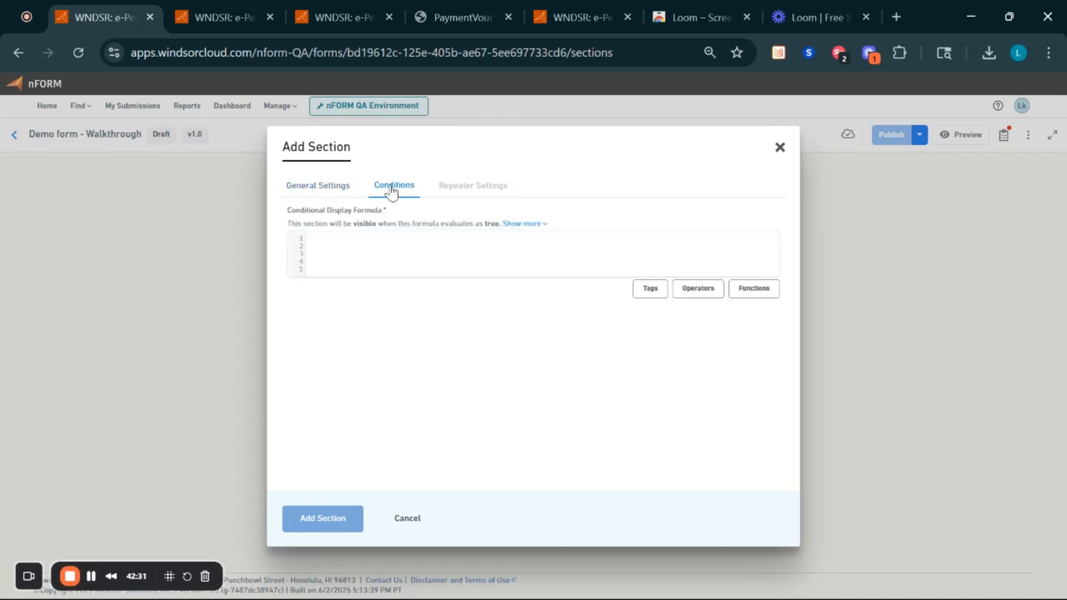
{"action": "left_click", "coordinate": [326, 189]}
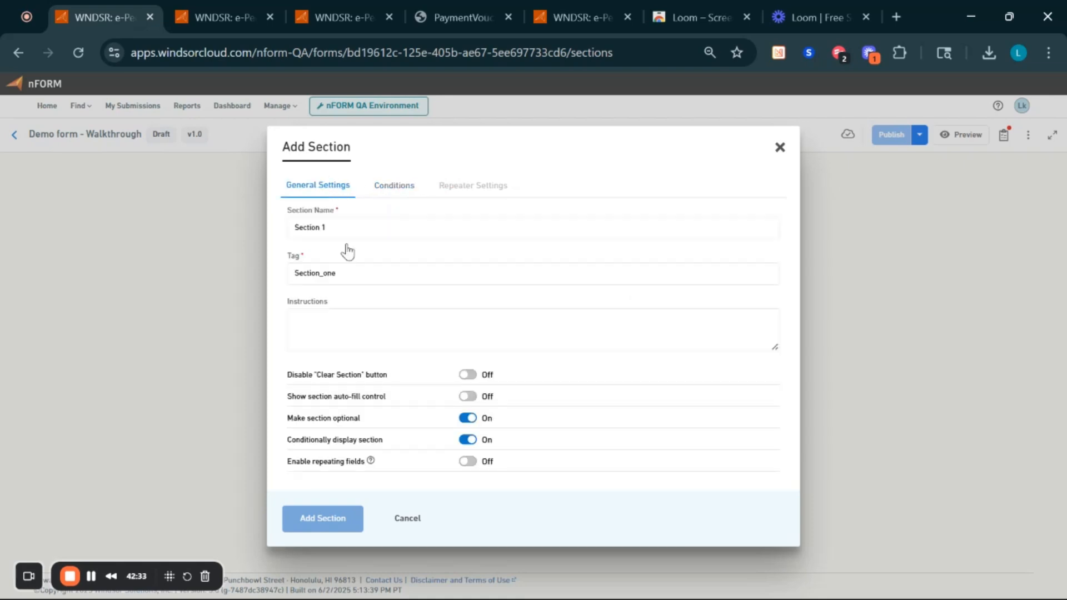
{"action": "left_click", "coordinate": [467, 441]}
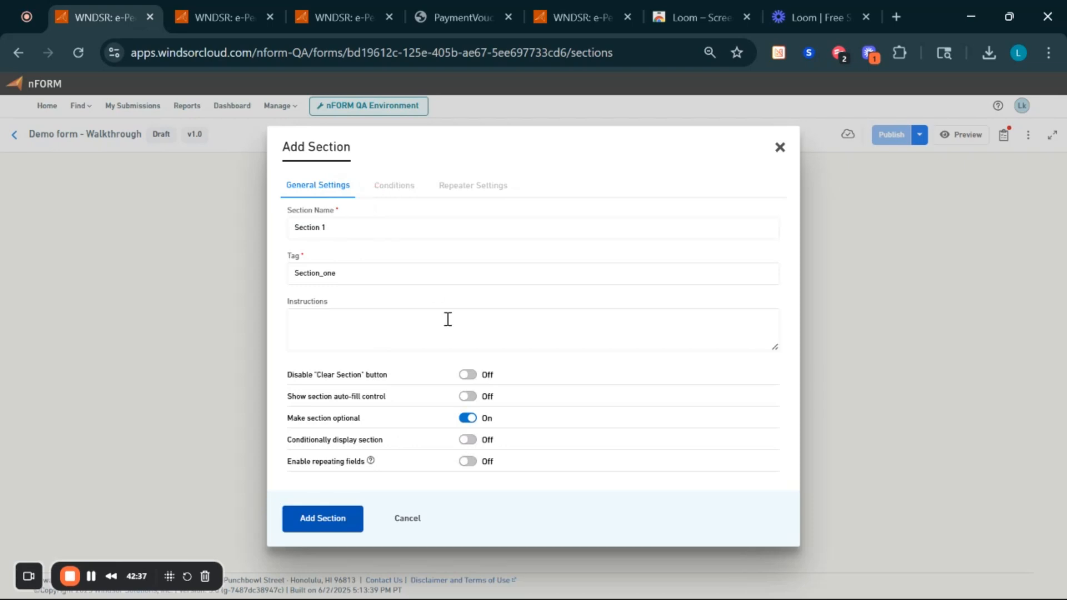
{"action": "left_click", "coordinate": [465, 442]}
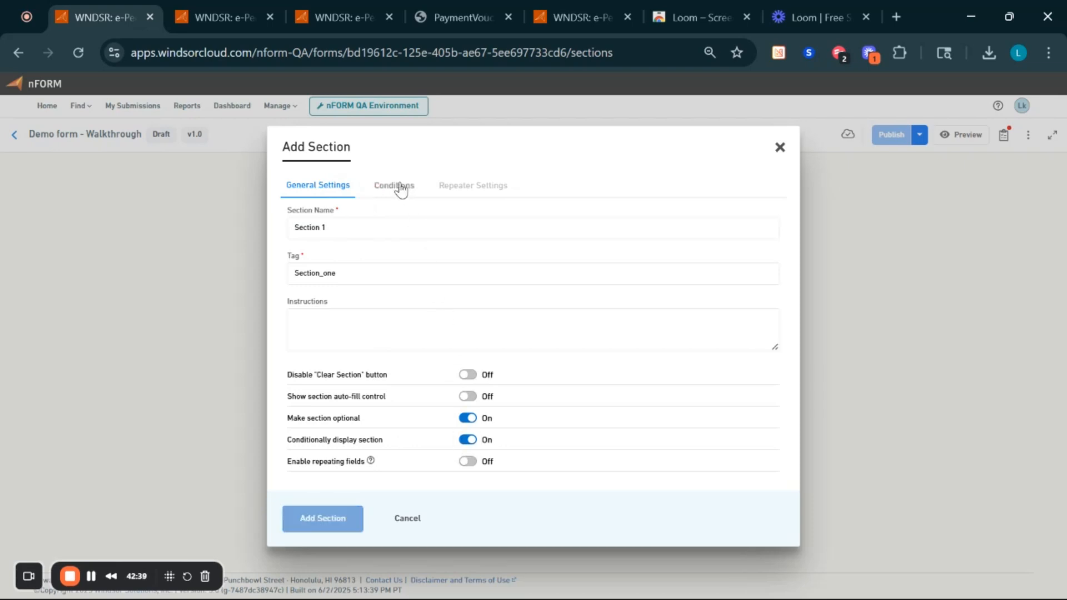
- Reopen Conditions, expand the formula explanation and examples, and list the global variable tags
{"action": "left_click", "coordinate": [401, 187]}
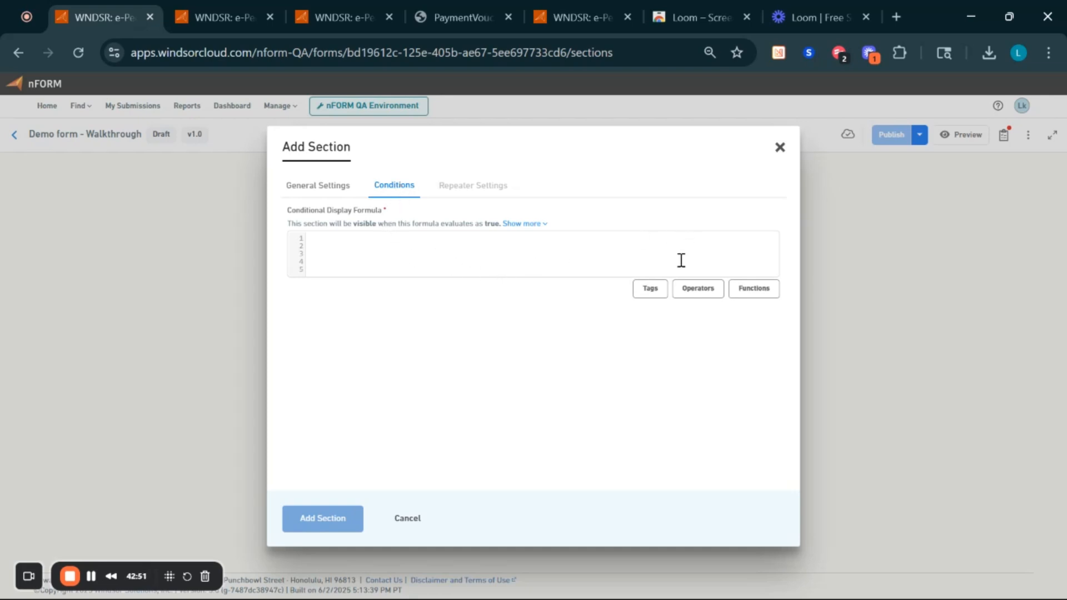
{"action": "left_click", "coordinate": [543, 225]}
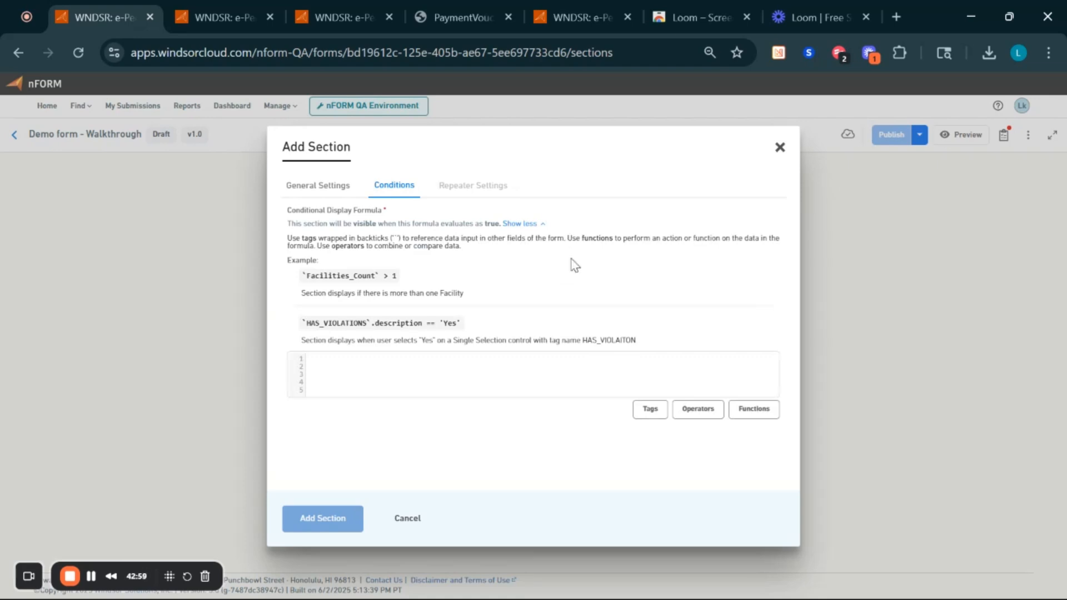
{"action": "left_click", "coordinate": [651, 410]}
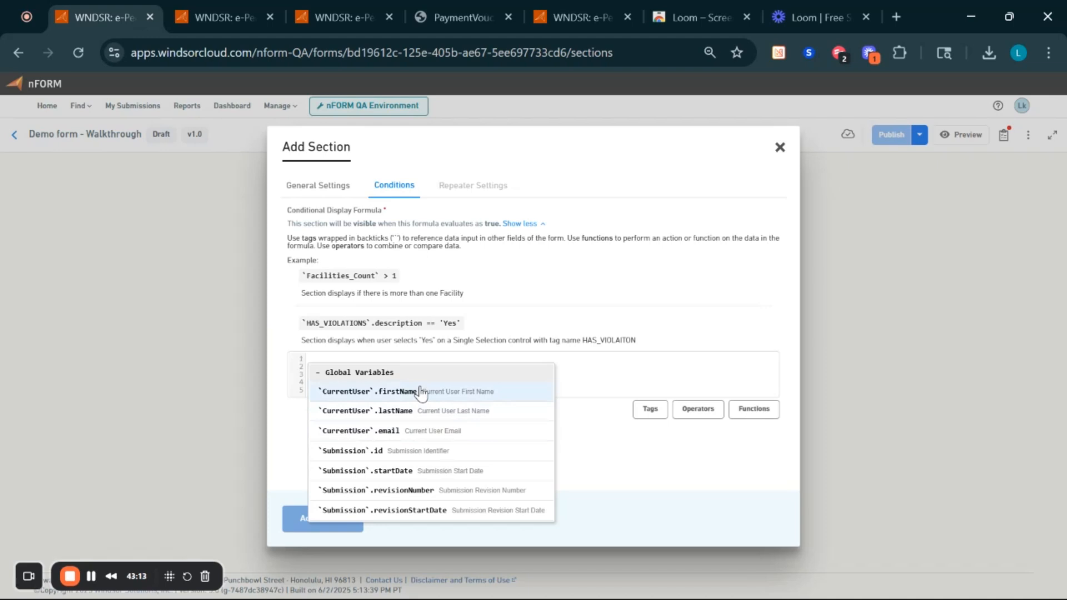
- Close the tag list and try a '*' operator in the formula, then delete it
{"action": "left_click", "coordinate": [582, 443]}
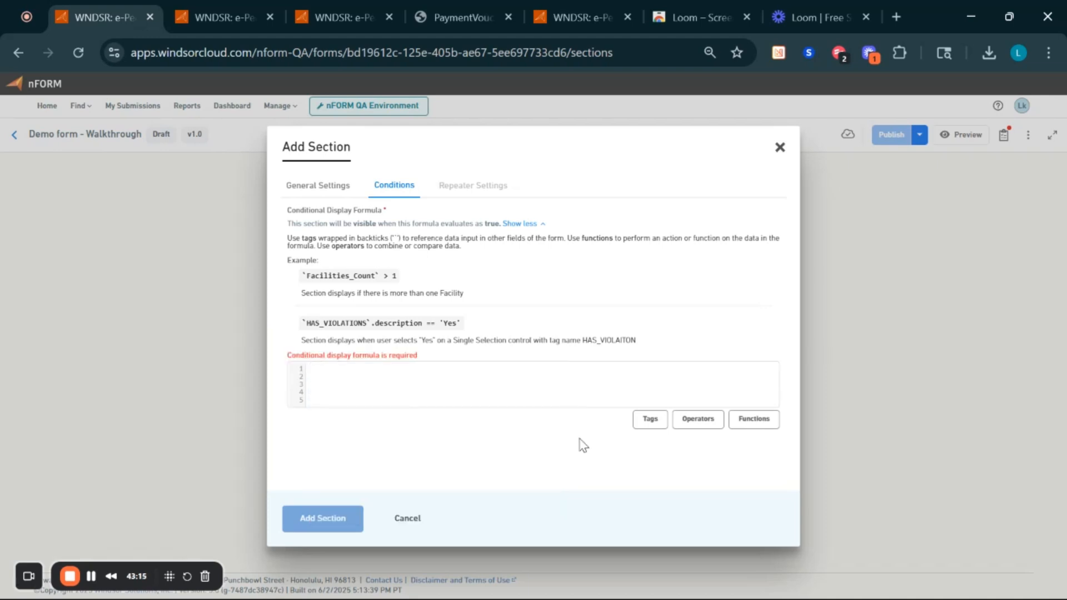
{"action": "left_click", "coordinate": [702, 421]}
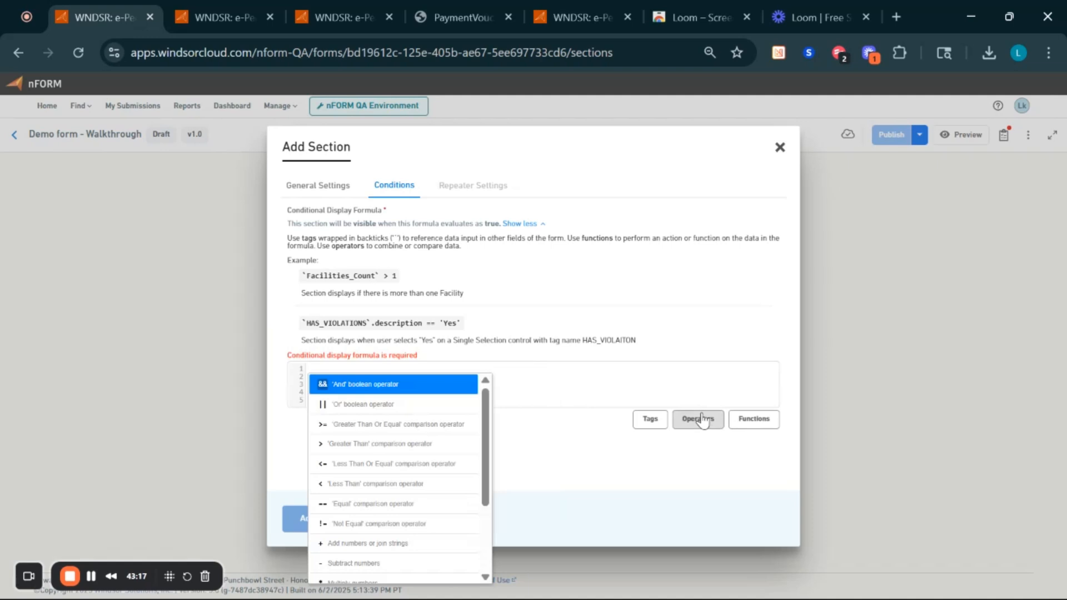
{"action": "scroll", "coordinate": [436, 418], "scroll_direction": "down", "scroll_amount": 2}
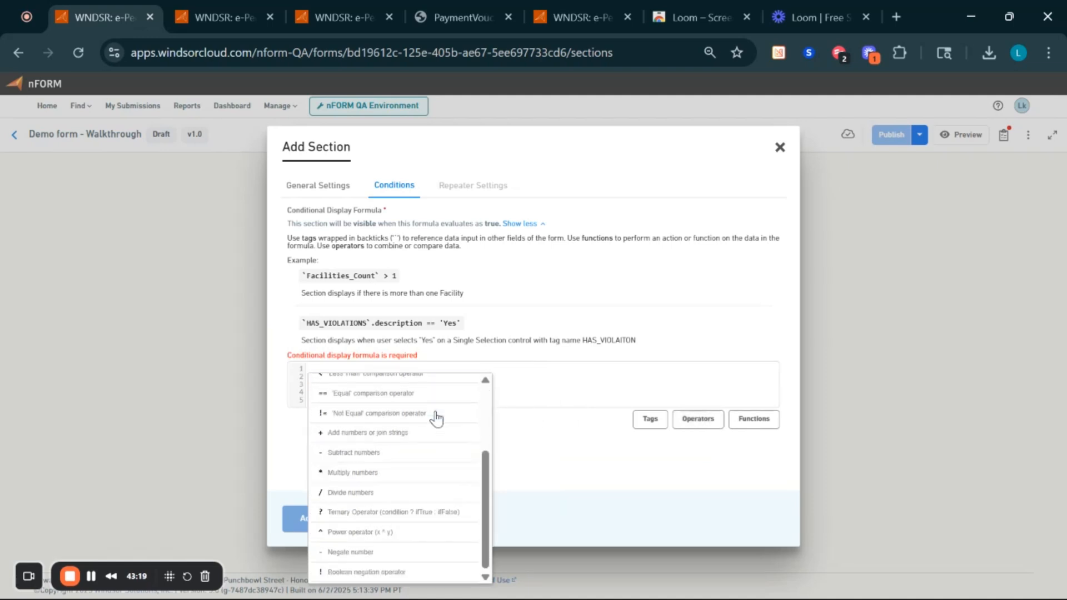
{"action": "left_click", "coordinate": [351, 474]}
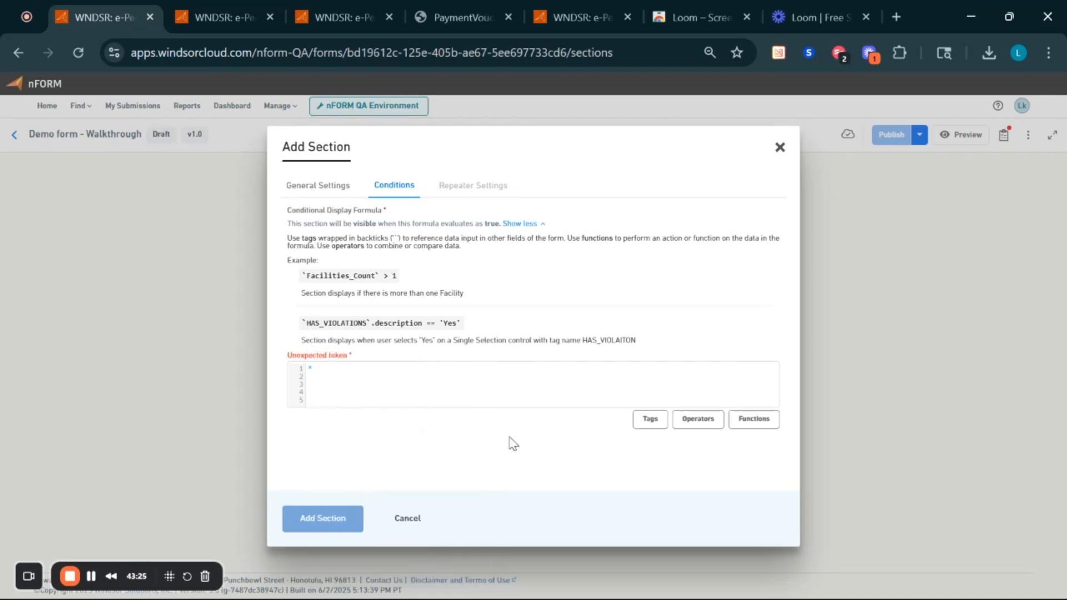
{"action": "key", "text": "BackSpace"}
- Insert the contains() function into the display formula and return to General Settings
{"action": "left_click", "coordinate": [756, 420]}
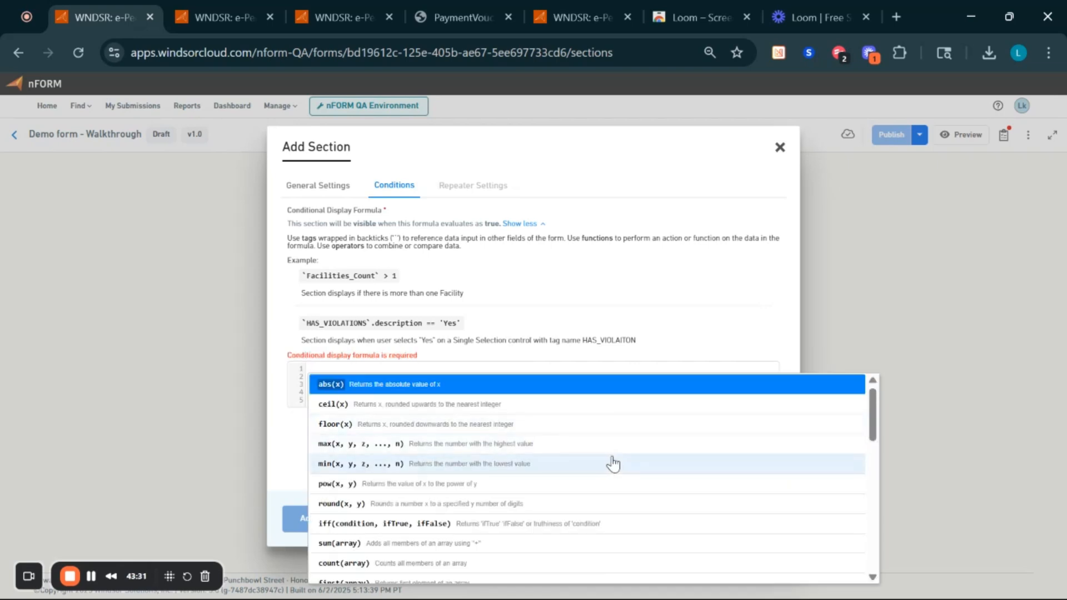
{"action": "scroll", "coordinate": [614, 464], "scroll_direction": "down", "scroll_amount": 6}
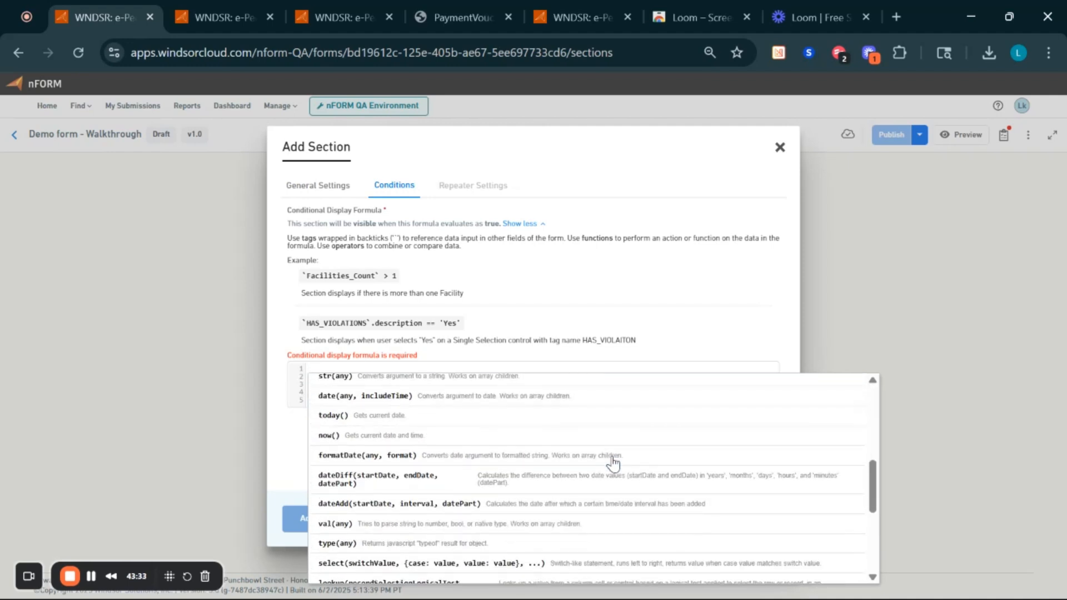
{"action": "scroll", "coordinate": [614, 464], "scroll_direction": "down", "scroll_amount": 3}
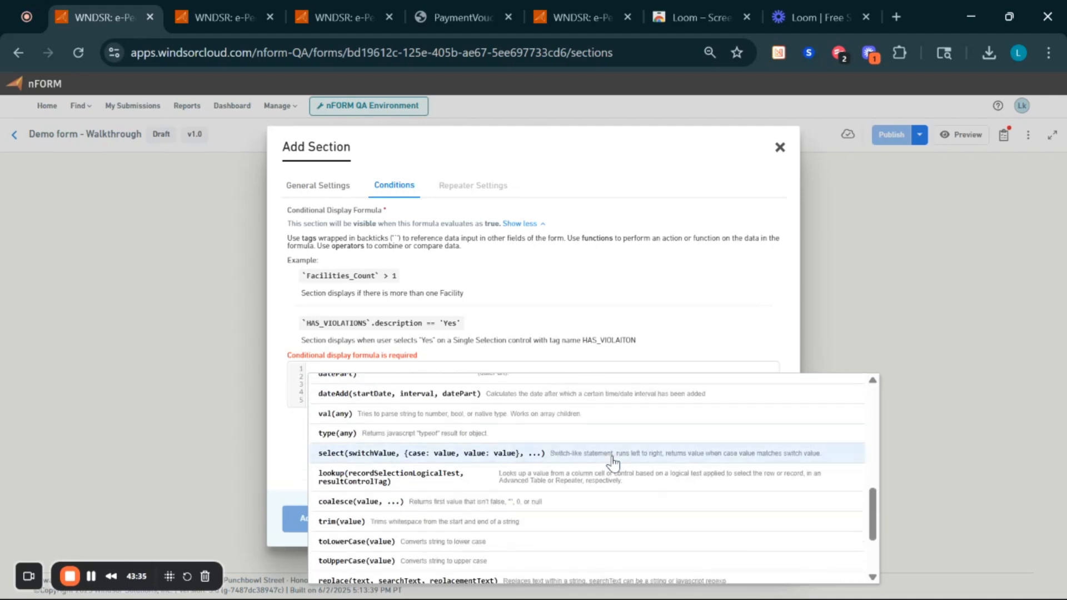
{"action": "scroll", "coordinate": [614, 464], "scroll_direction": "down", "scroll_amount": 3}
{"action": "scroll", "coordinate": [613, 464], "scroll_direction": "up", "scroll_amount": 6}
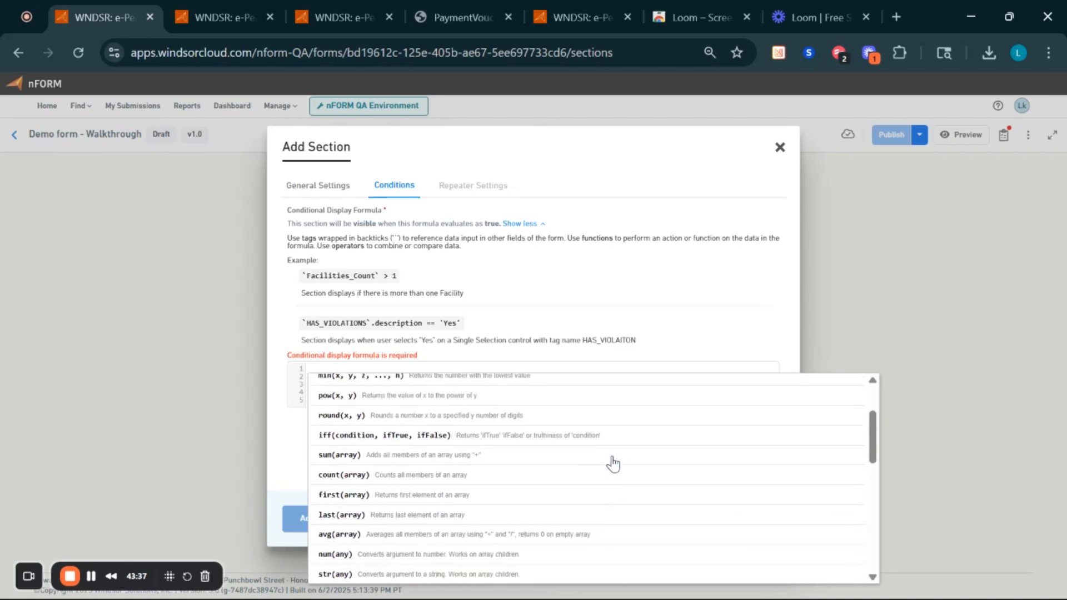
{"action": "scroll", "coordinate": [613, 464], "scroll_direction": "down", "scroll_amount": 6}
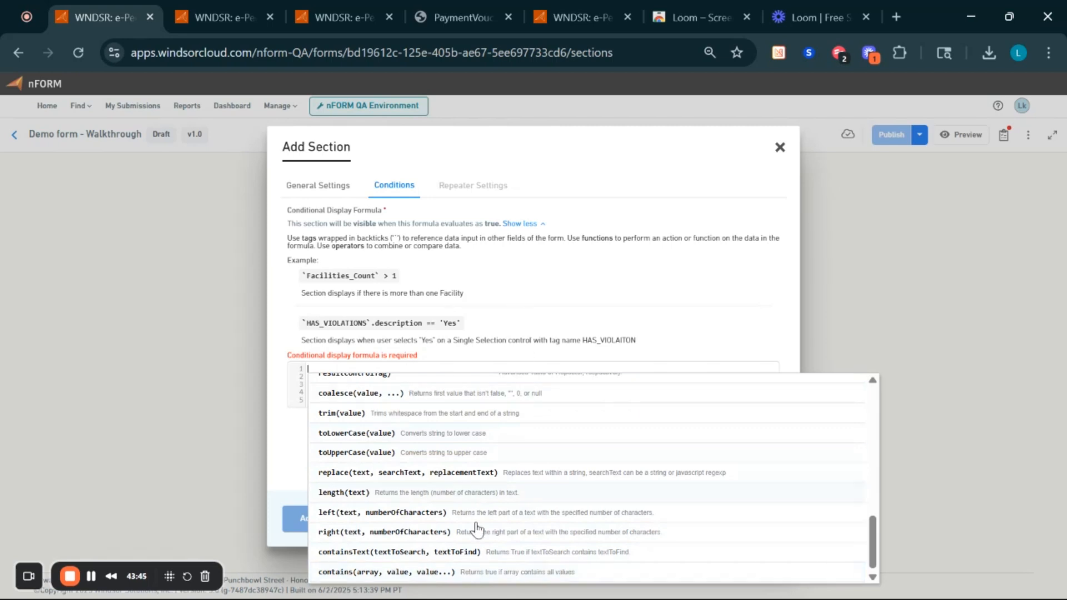
{"action": "left_click", "coordinate": [419, 576]}
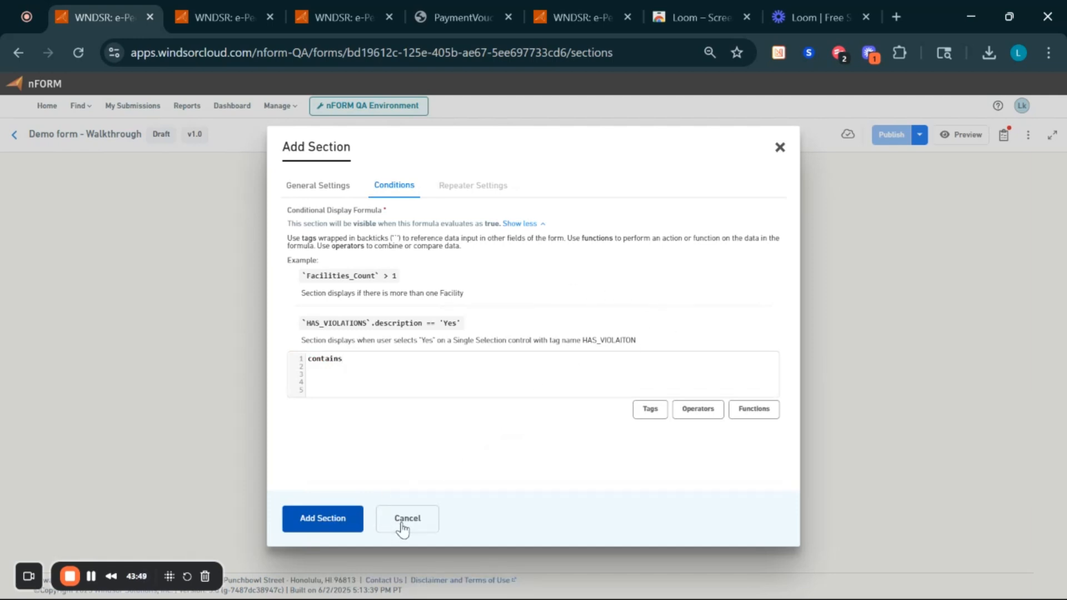
{"action": "left_click", "coordinate": [320, 186]}
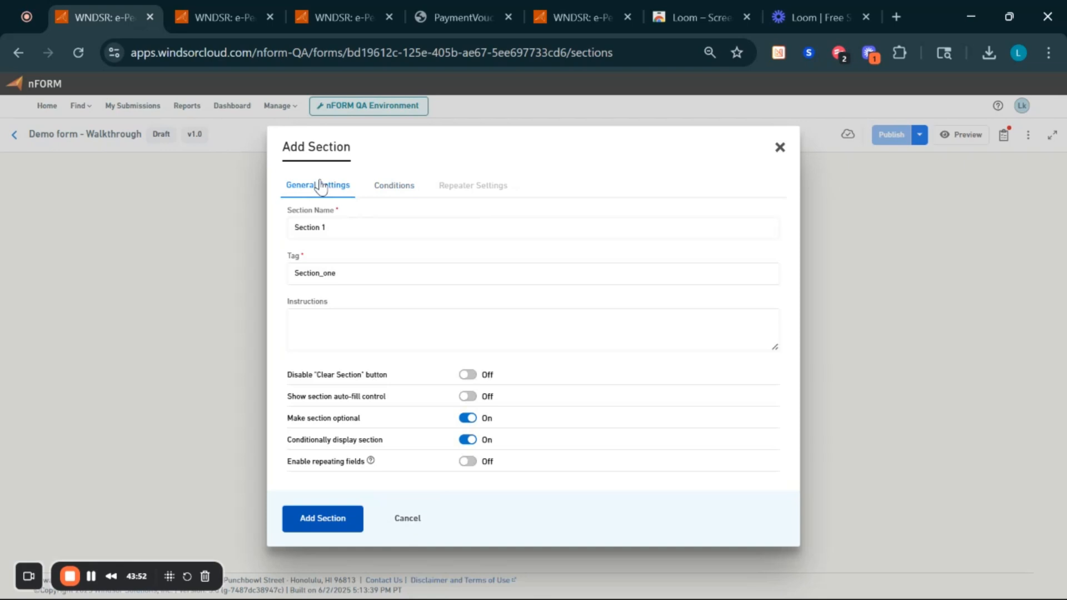
- Turn Section 1's conditional display off and its repeating fields on
{"action": "left_click", "coordinate": [469, 440]}
{"action": "left_click", "coordinate": [468, 464]}
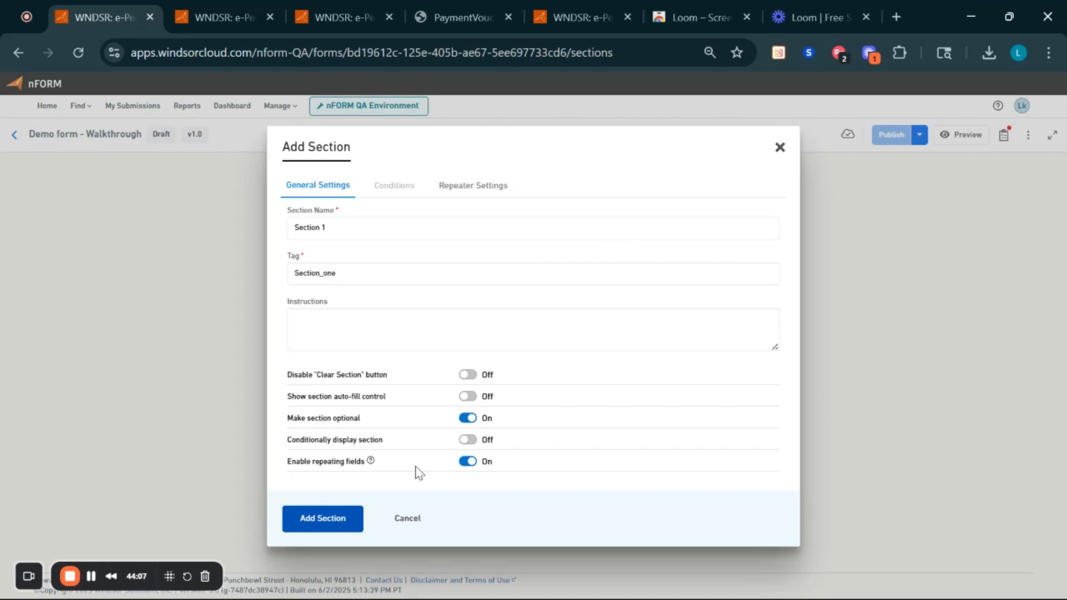
{"action": "mouse_move", "coordinate": [372, 460]}
- In Repeater Settings, try the unique, auto-naming and sortable options, then switch each back off
{"action": "left_click", "coordinate": [462, 186]}
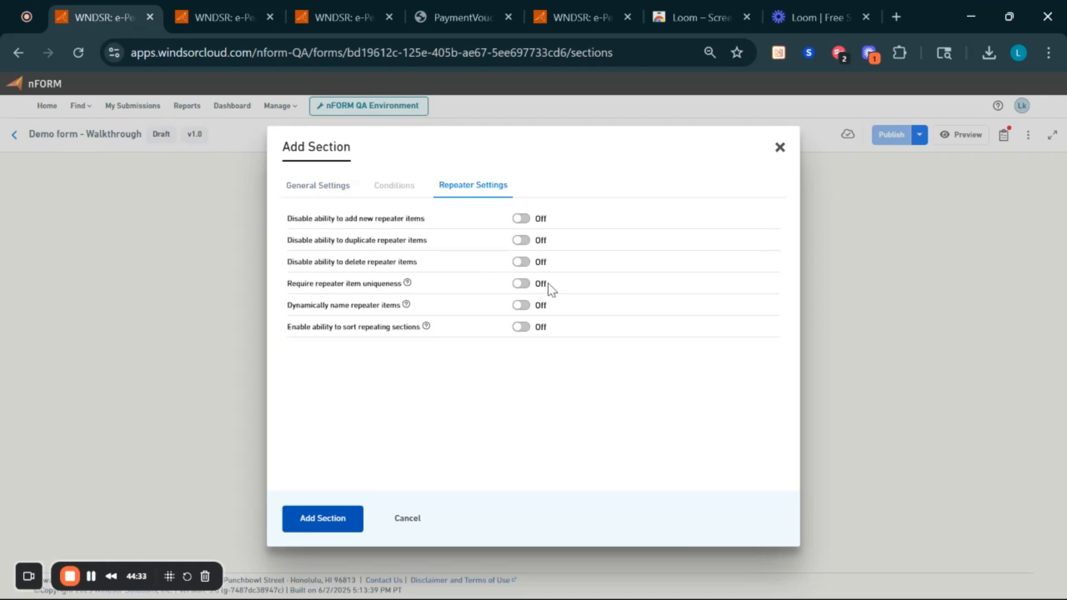
{"action": "left_click", "coordinate": [520, 284]}
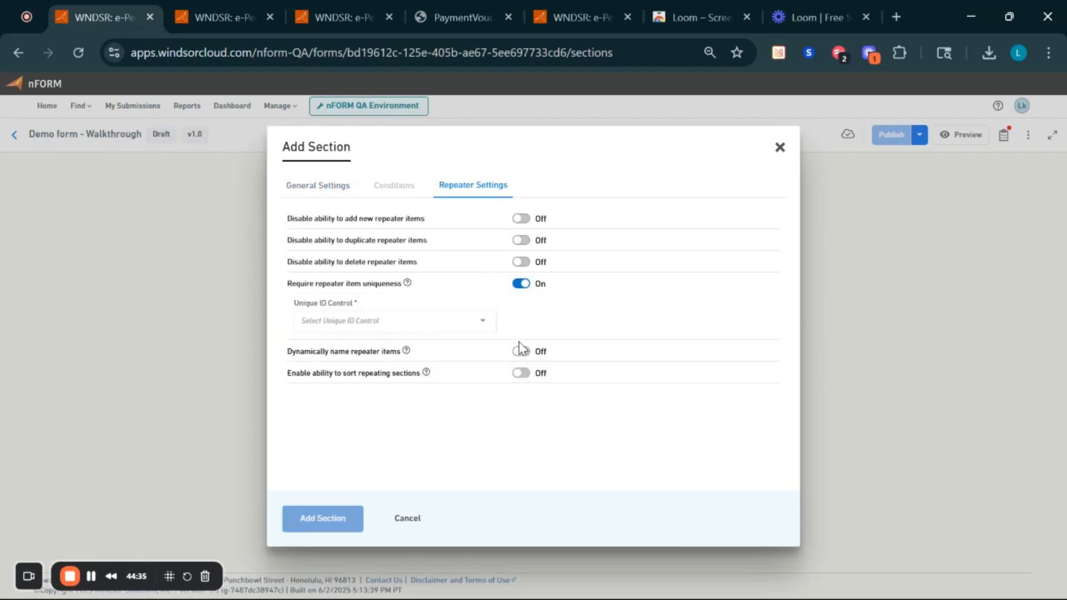
{"action": "left_click", "coordinate": [521, 353]}
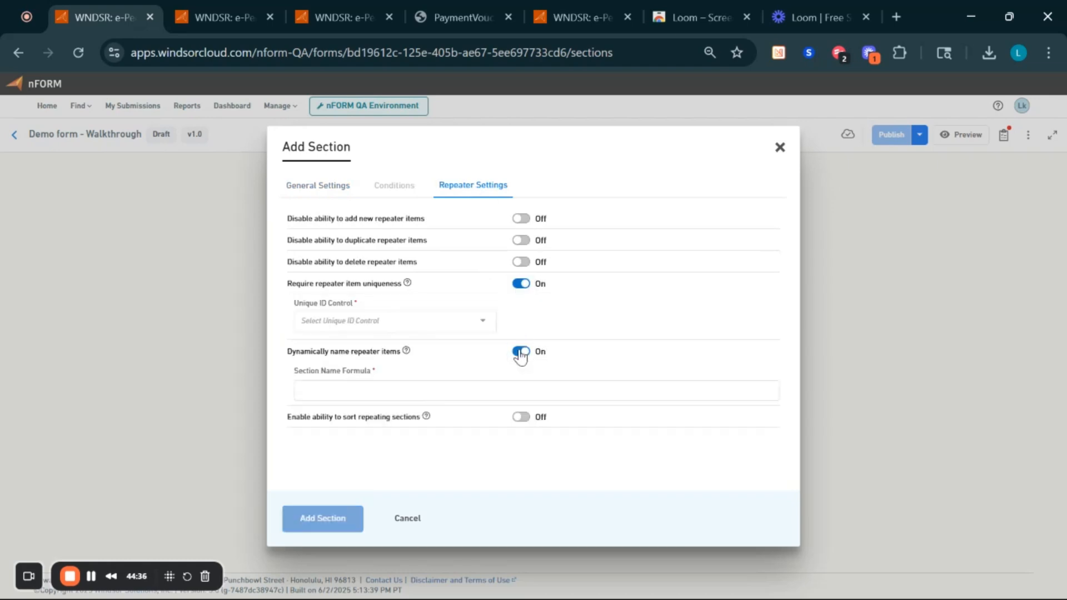
{"action": "left_click", "coordinate": [521, 418]}
{"action": "left_click", "coordinate": [521, 418]}
{"action": "left_click", "coordinate": [521, 351]}
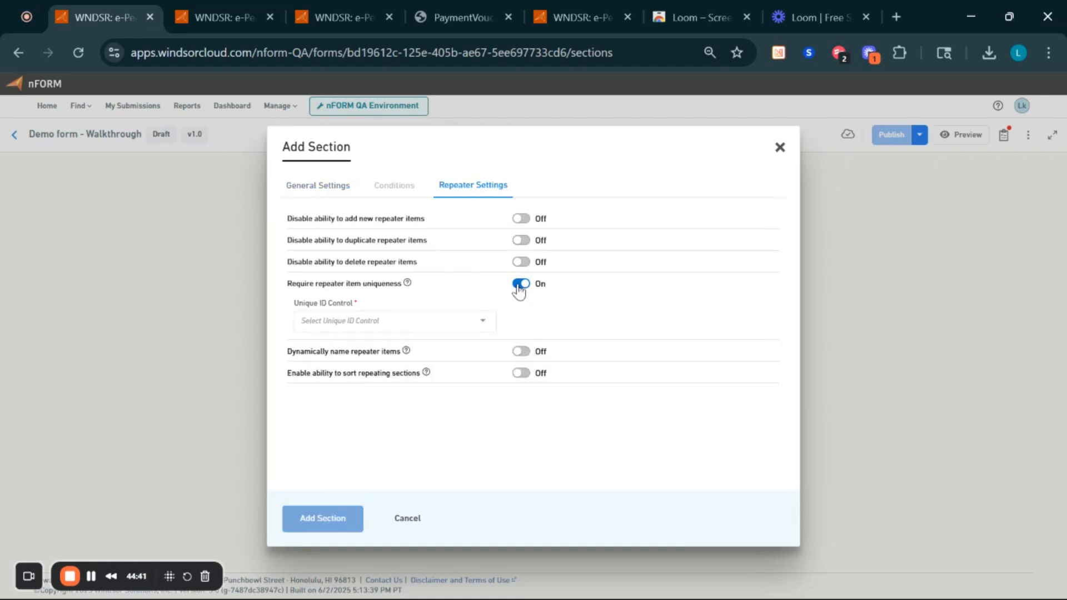
{"action": "left_click", "coordinate": [520, 284]}
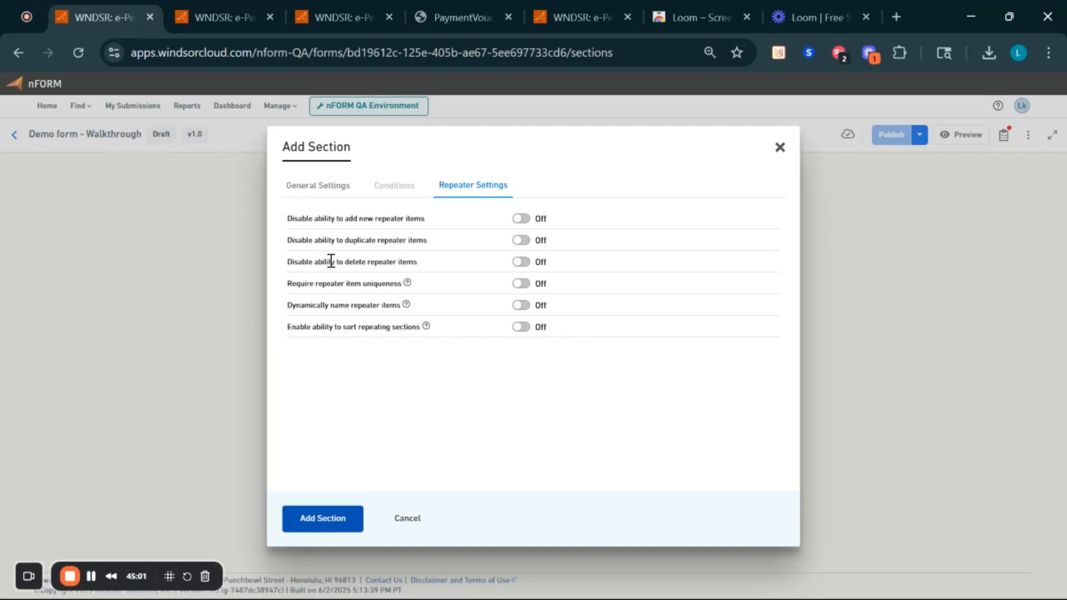
- Retry uniqueness without picking a unique ID control, then disable repeating fields for Section 1
{"action": "left_click", "coordinate": [522, 284]}
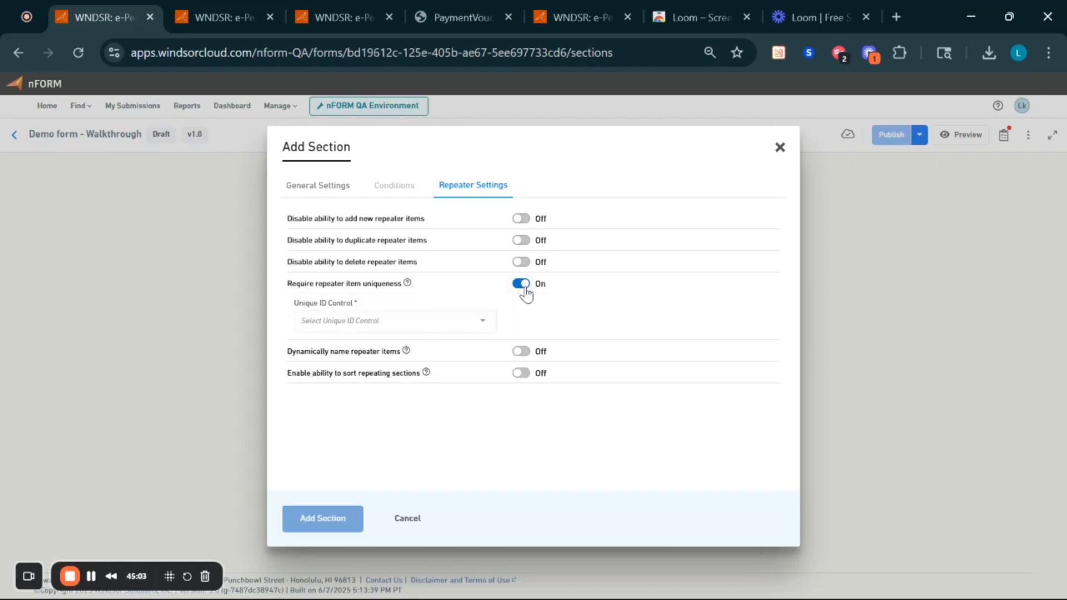
{"action": "left_click", "coordinate": [466, 322]}
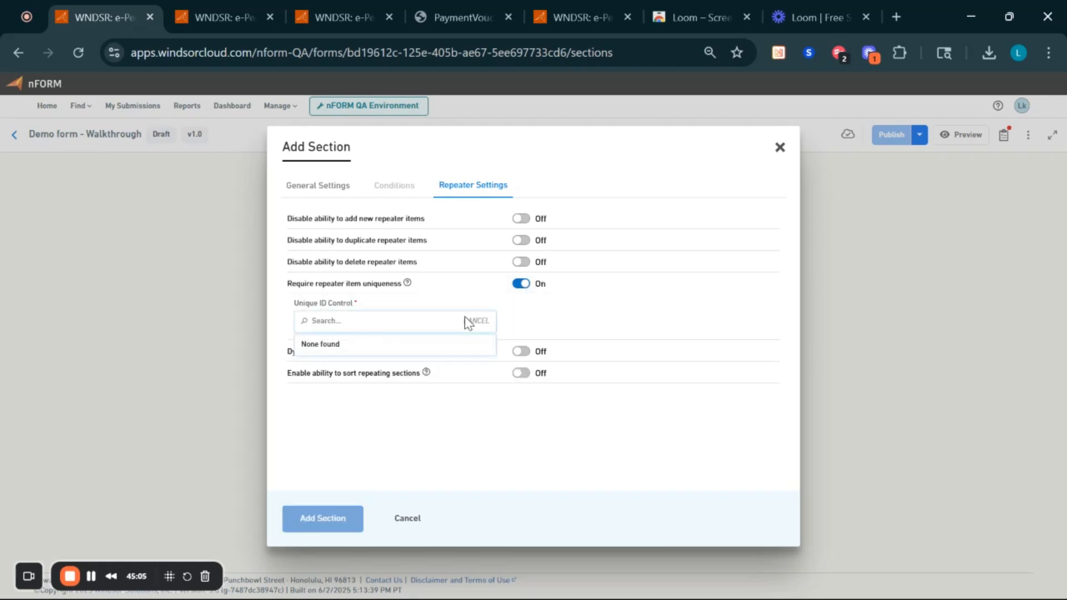
{"action": "left_click", "coordinate": [569, 309]}
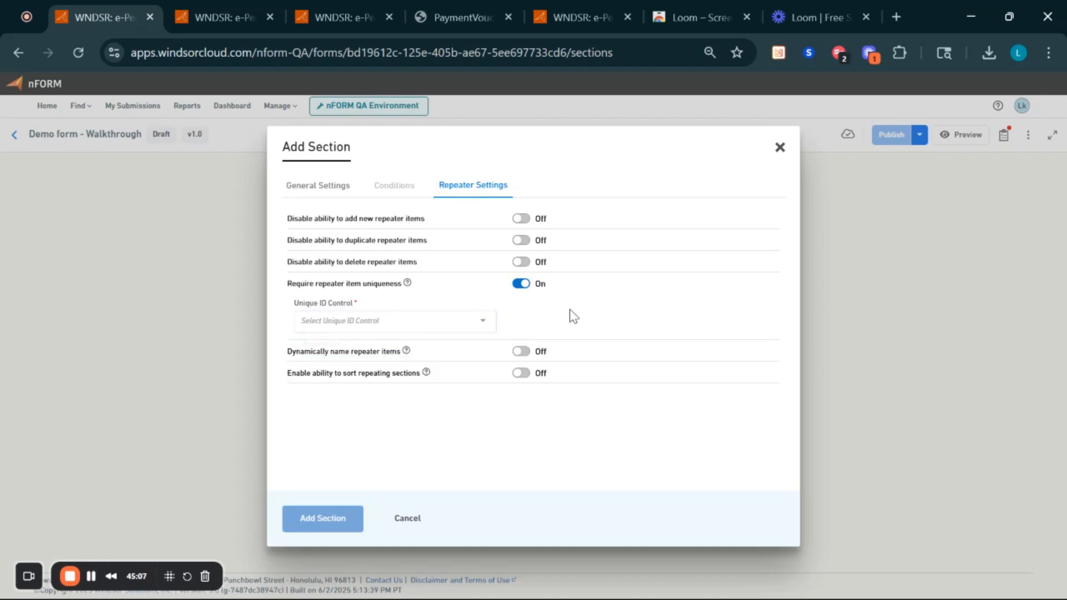
{"action": "left_click", "coordinate": [523, 284]}
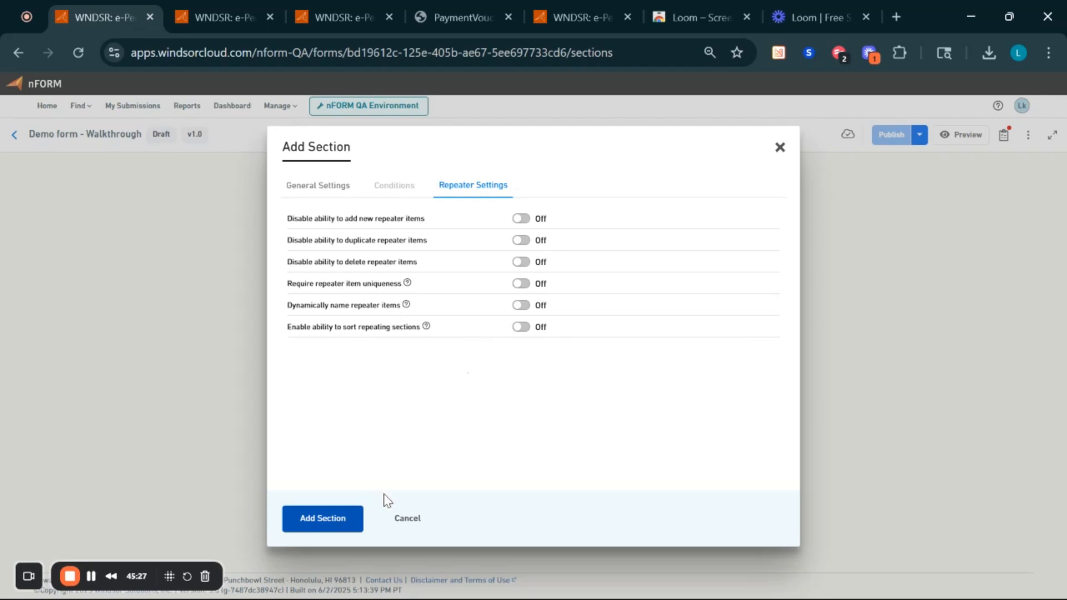
{"action": "left_click", "coordinate": [316, 190]}
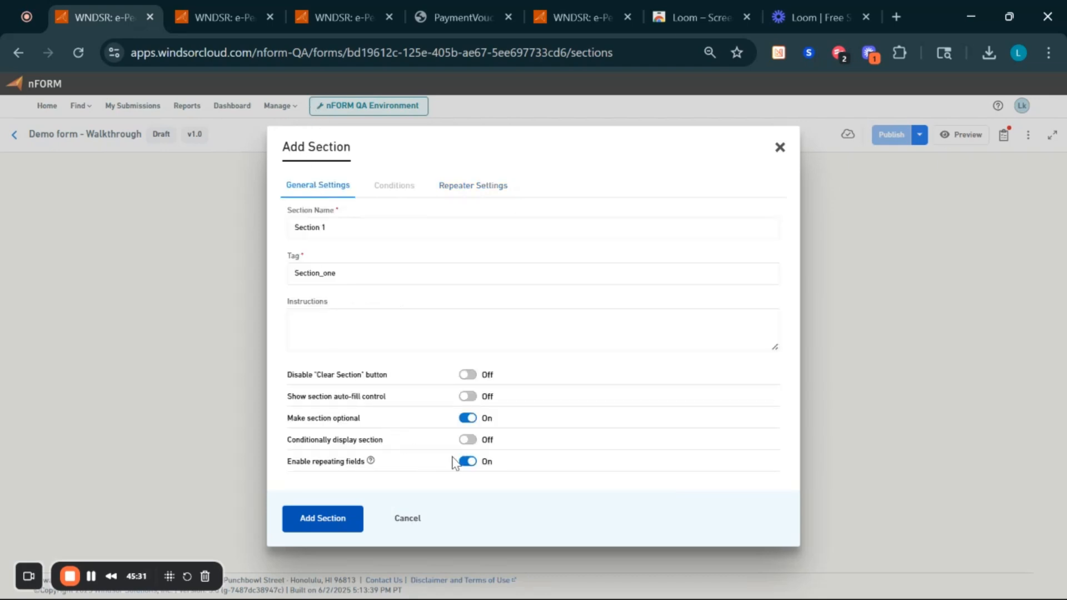
{"action": "left_click", "coordinate": [469, 463]}
- Add Section 1 to the form and review the Publishing To-Do List
{"action": "left_click", "coordinate": [334, 518]}
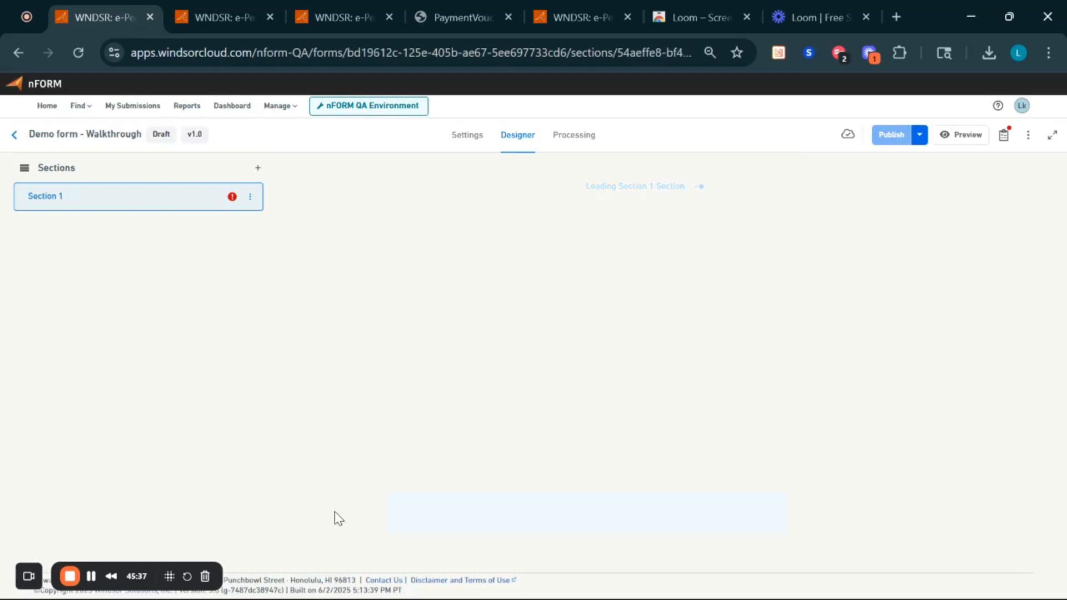
{"action": "mouse_move", "coordinate": [234, 201]}
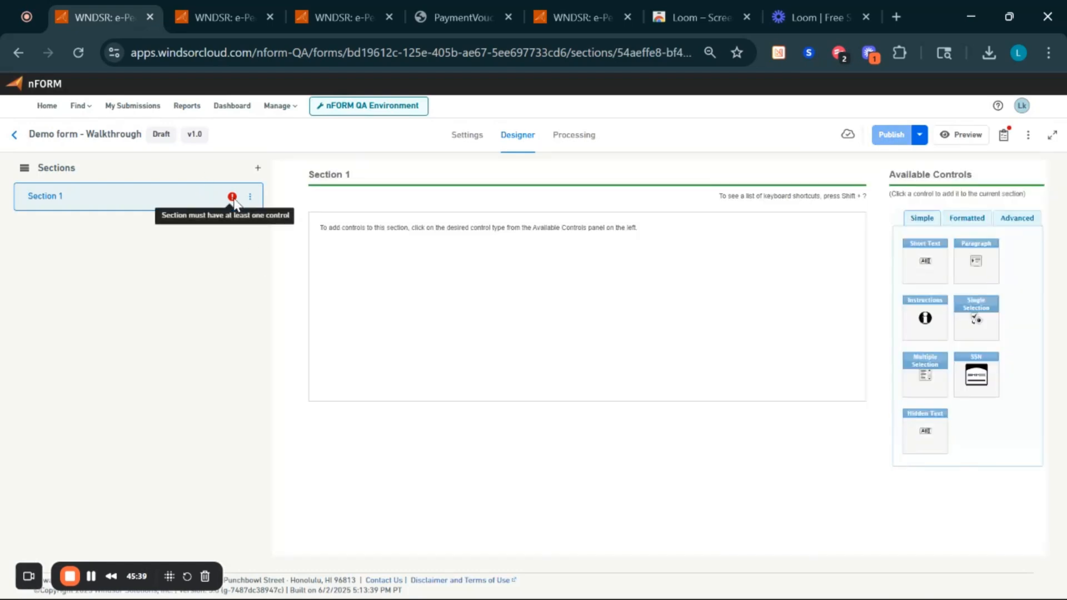
{"action": "left_click", "coordinate": [1007, 140]}
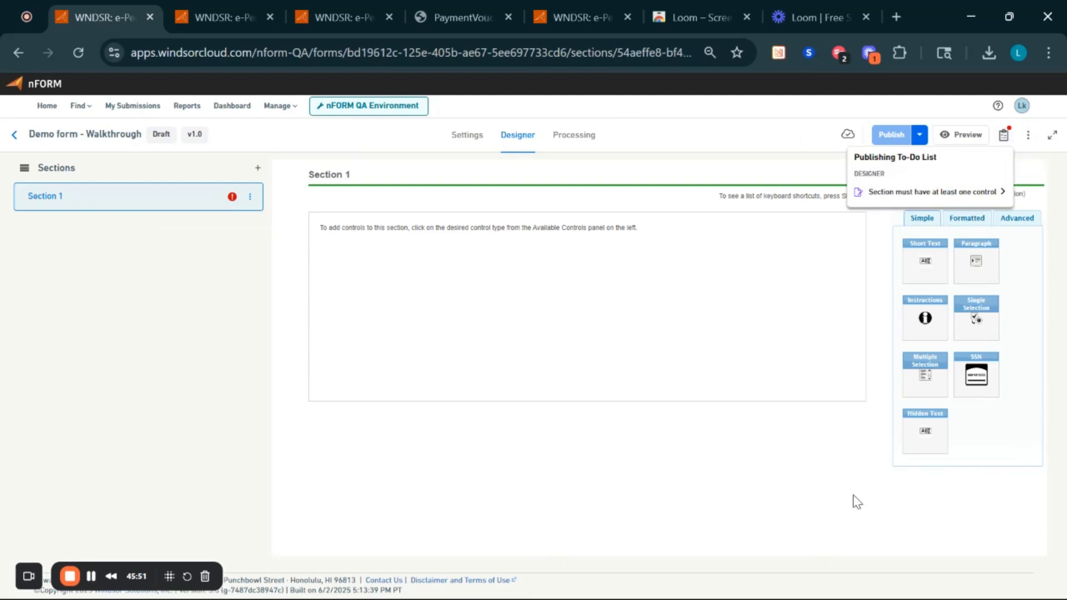
{"action": "left_click", "coordinate": [1004, 140]}
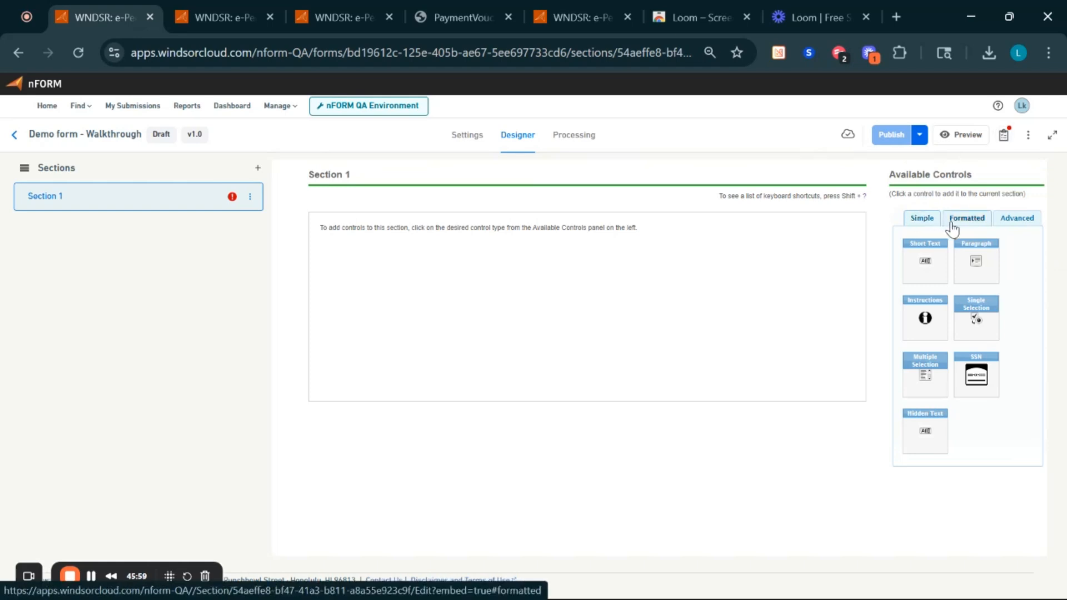
- Browse the Formatted, Advanced and Simple control types in Available Controls
{"action": "left_click", "coordinate": [970, 219]}
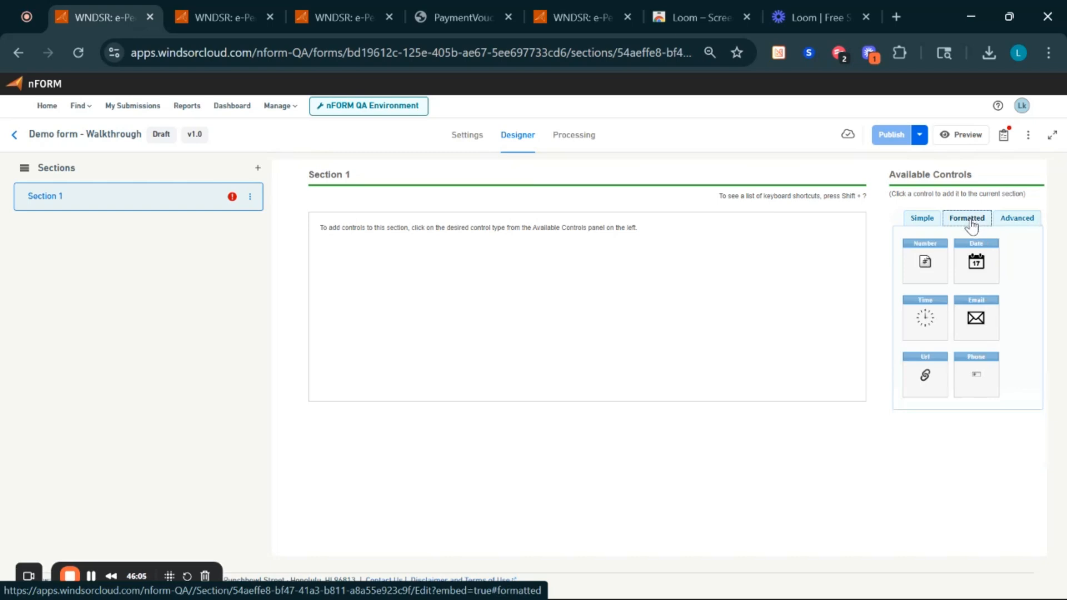
{"action": "left_click", "coordinate": [1019, 219]}
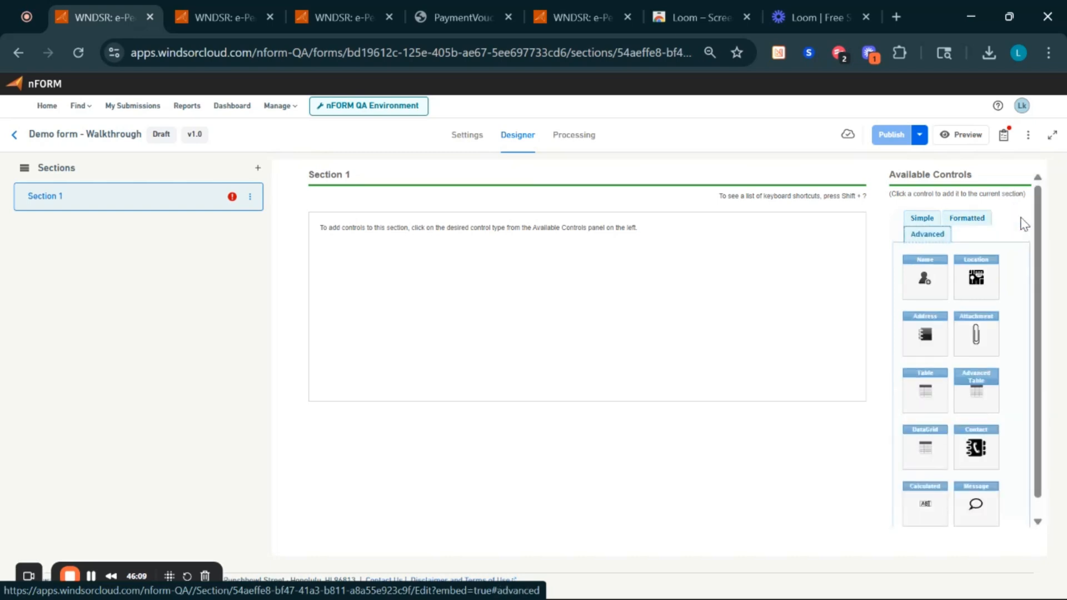
{"action": "scroll", "coordinate": [1025, 224], "scroll_direction": "down", "scroll_amount": 1}
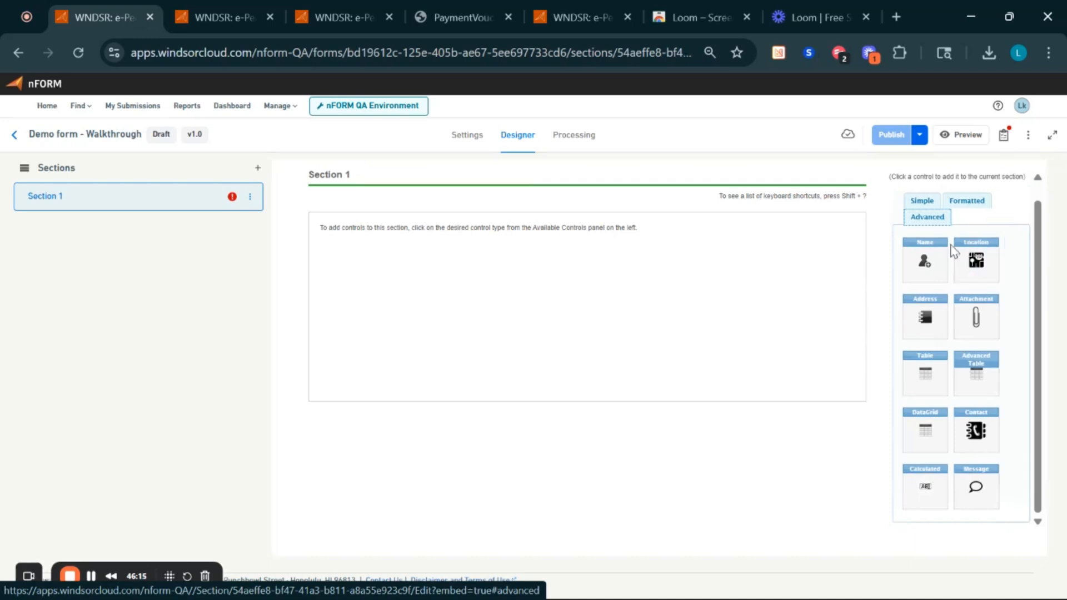
{"action": "left_click", "coordinate": [925, 205]}
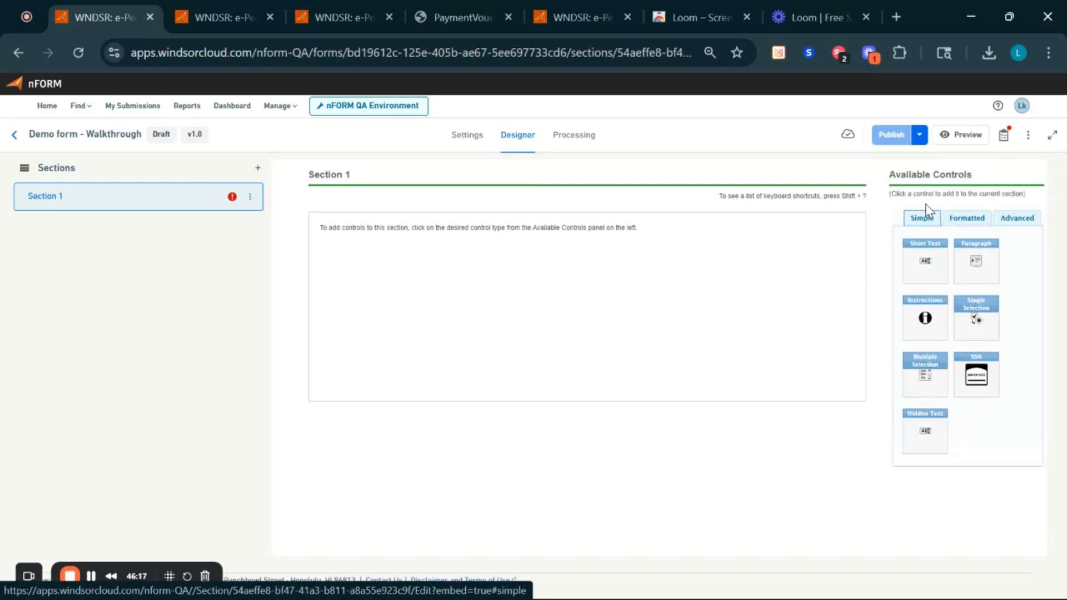
- Add a Short Text control to Section 1 and hide the sections list
{"action": "left_click", "coordinate": [923, 259]}
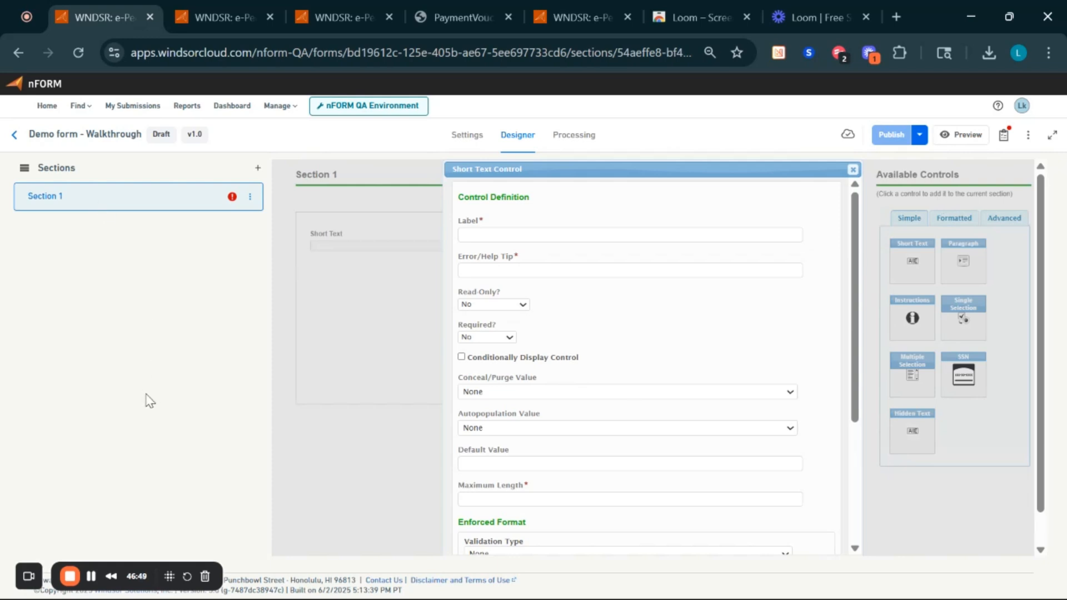
{"action": "left_click", "coordinate": [25, 177]}
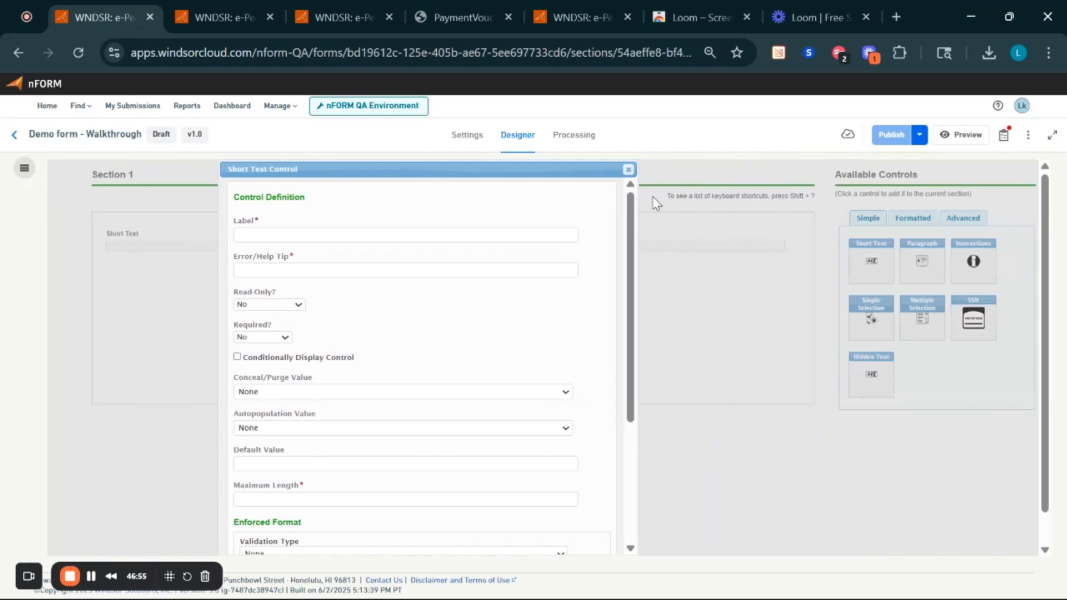
{"action": "scroll", "coordinate": [558, 353], "scroll_direction": "down", "scroll_amount": 3}
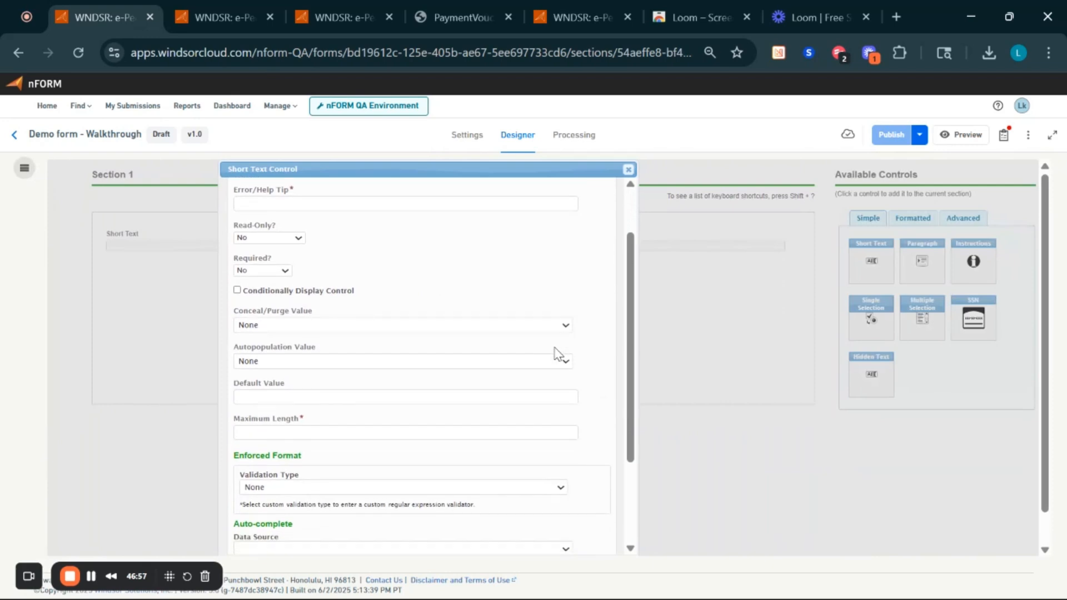
{"action": "scroll", "coordinate": [558, 353], "scroll_direction": "up", "scroll_amount": 3}
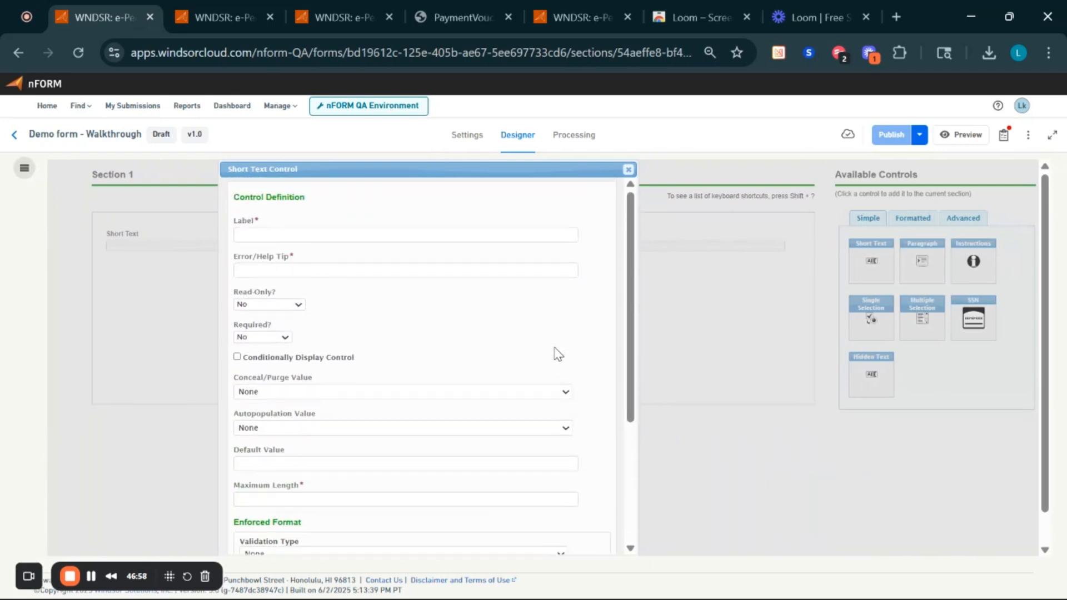
- Label the control 'Short' with help tip 'Tip text'
{"action": "left_click", "coordinate": [403, 235]}
{"action": "type", "text": "Short"}
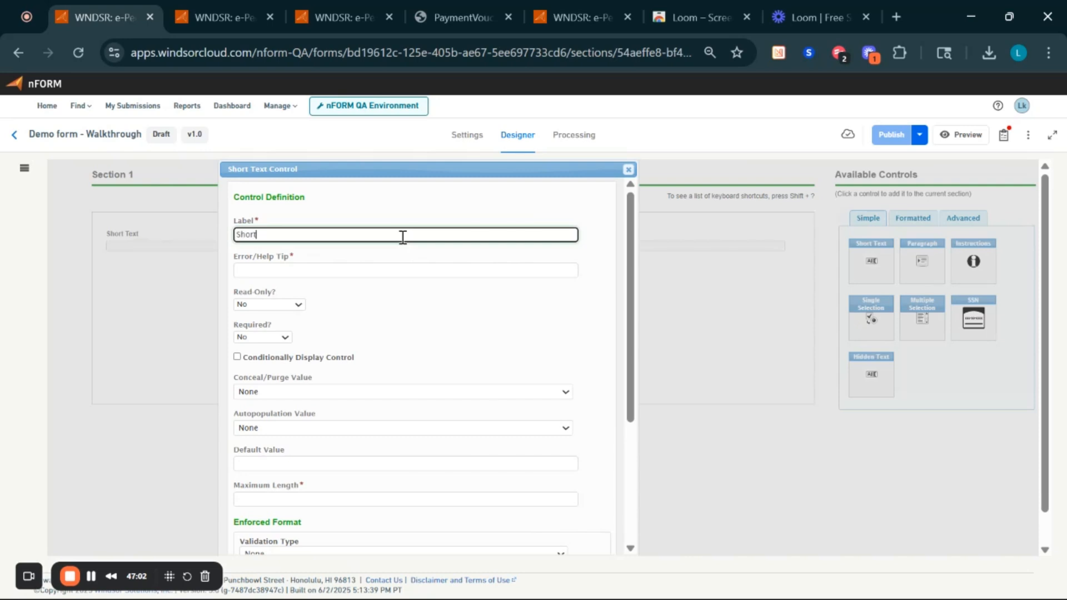
{"action": "key", "text": "Tab"}
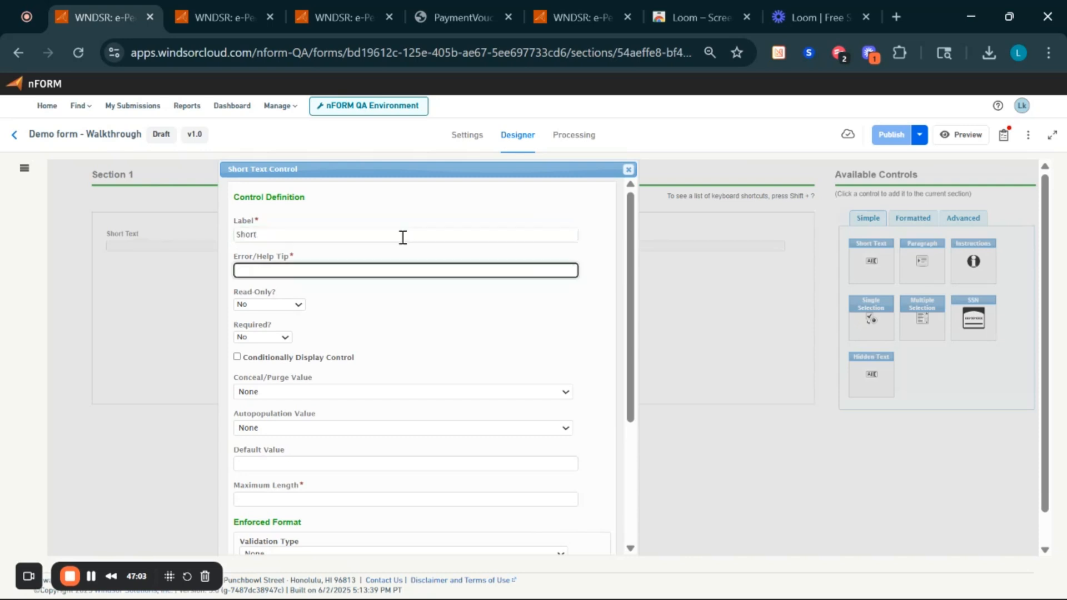
{"action": "type", "text": "Th"}
{"action": "key", "text": "BackSpace"}
{"action": "key", "text": "BackSpace"}
{"action": "type", "text": "Tip text"}
{"action": "scroll", "coordinate": [367, 348], "scroll_direction": "down", "scroll_amount": 3}
{"action": "scroll", "coordinate": [410, 254], "scroll_direction": "up", "scroll_amount": 1}
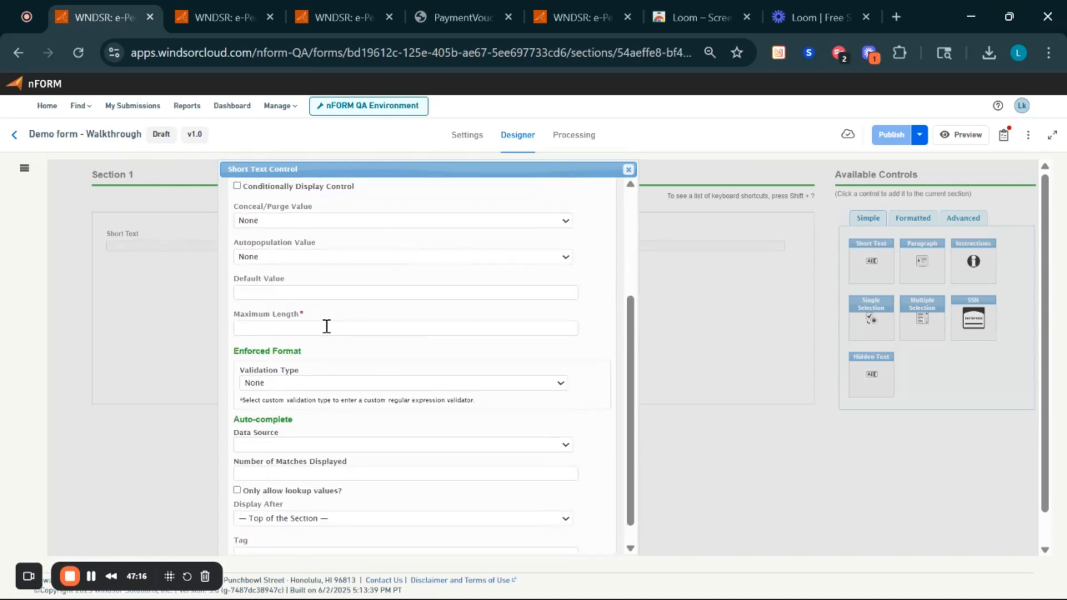
- Give the control maximum length 99 and tag SHORT, then save it
{"action": "left_click", "coordinate": [326, 328]}
{"action": "type", "text": "99"}
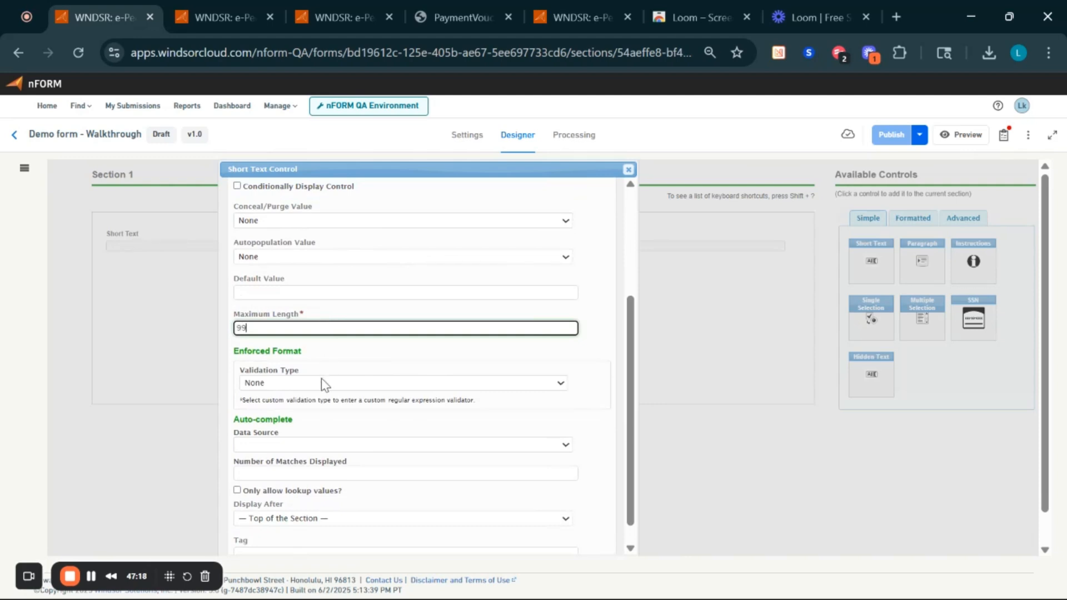
{"action": "scroll", "coordinate": [330, 472], "scroll_direction": "down", "scroll_amount": 1}
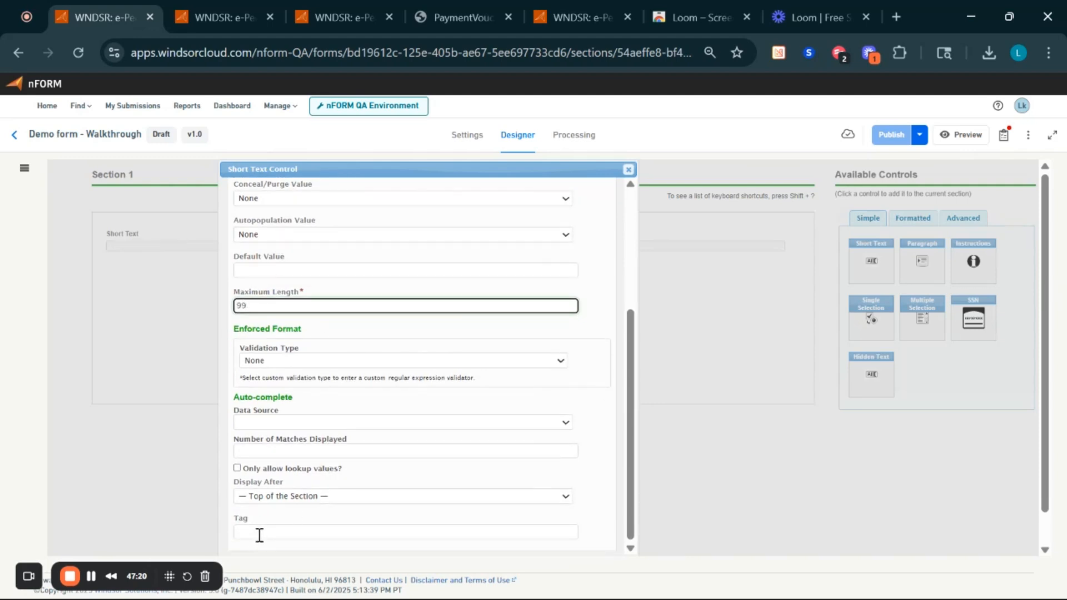
{"action": "left_click", "coordinate": [259, 534]}
{"action": "type", "text": "SHOR"}
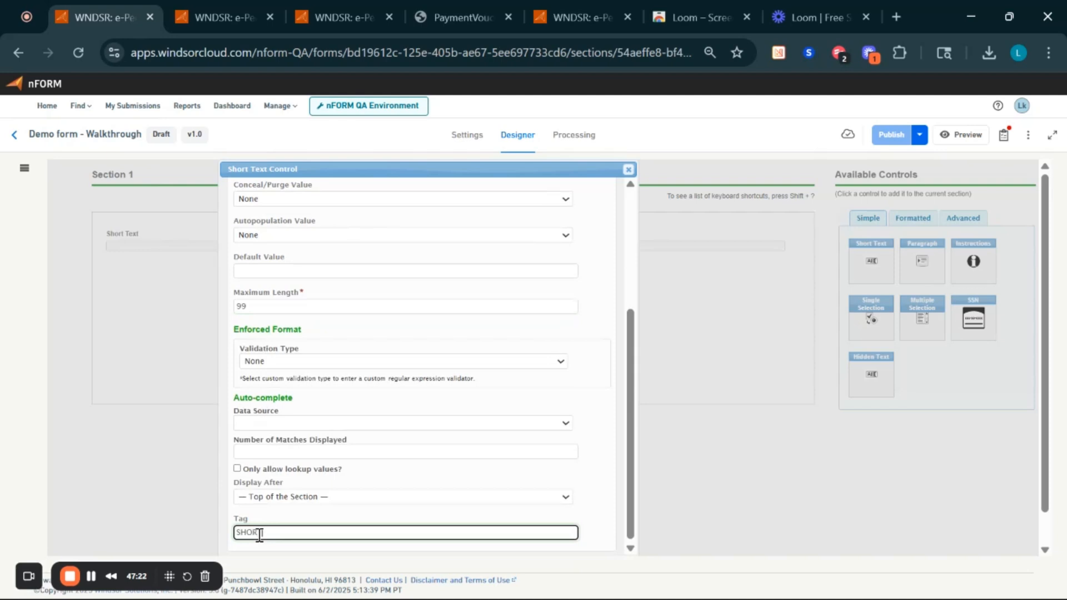
{"action": "type", "text": "T"}
{"action": "scroll", "coordinate": [804, 513], "scroll_direction": "down", "scroll_amount": 1}
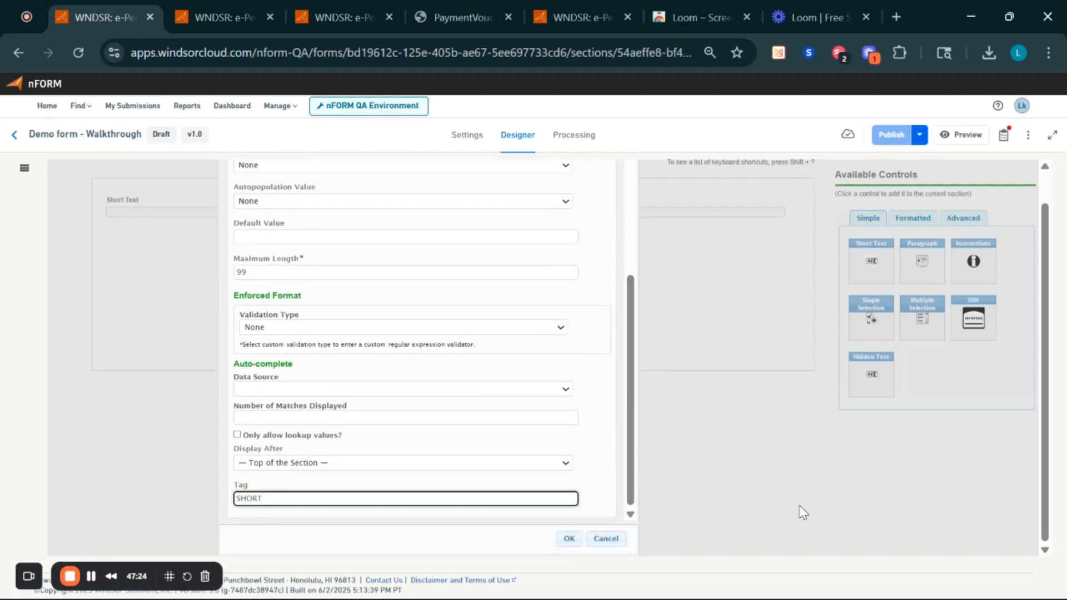
{"action": "left_click", "coordinate": [569, 539]}
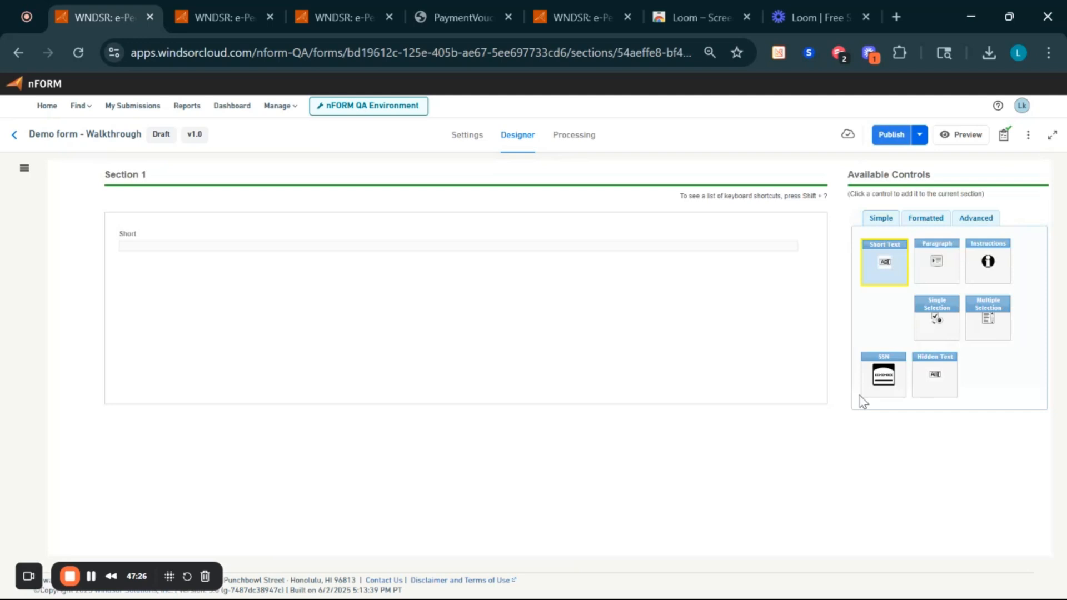
- Check the Publishing To-Do List, then publish version 1.0 of Demo form - Walkthrough
{"action": "mouse_move", "coordinate": [367, 232]}
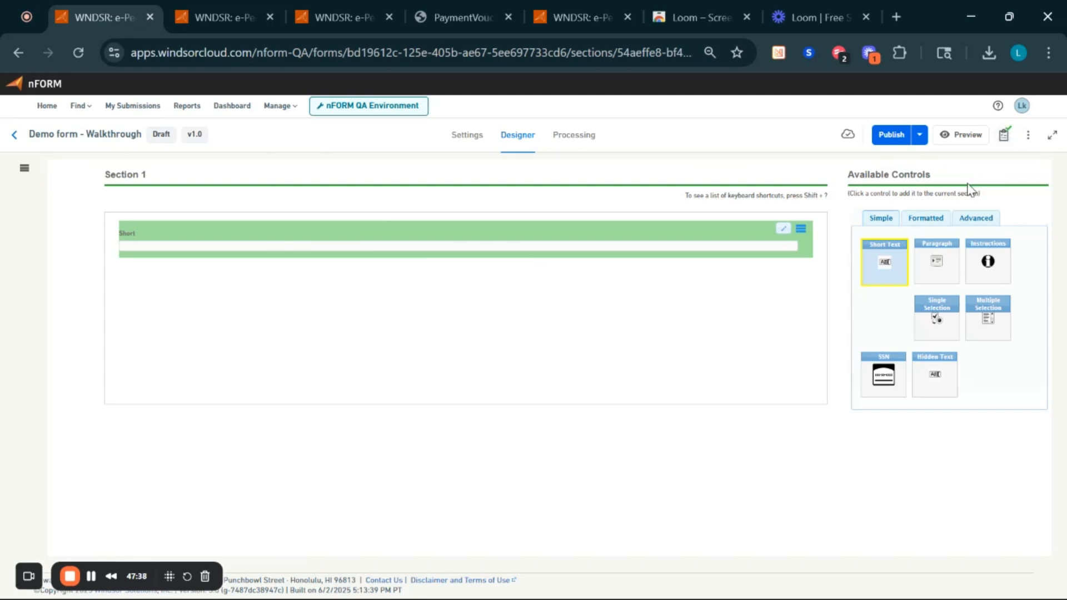
{"action": "left_click", "coordinate": [1004, 135]}
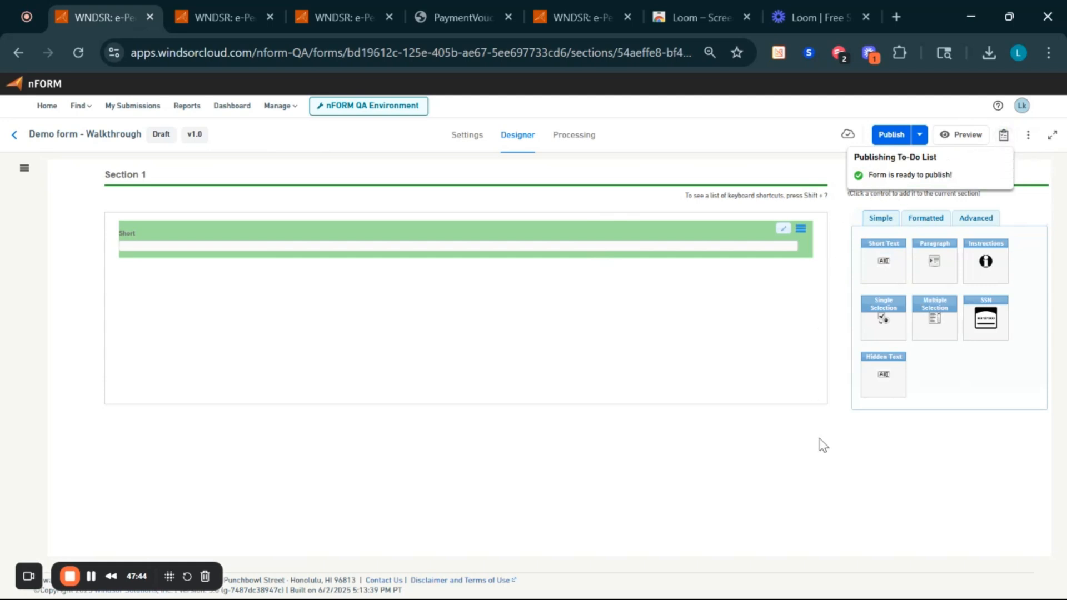
{"action": "left_click", "coordinate": [1004, 137]}
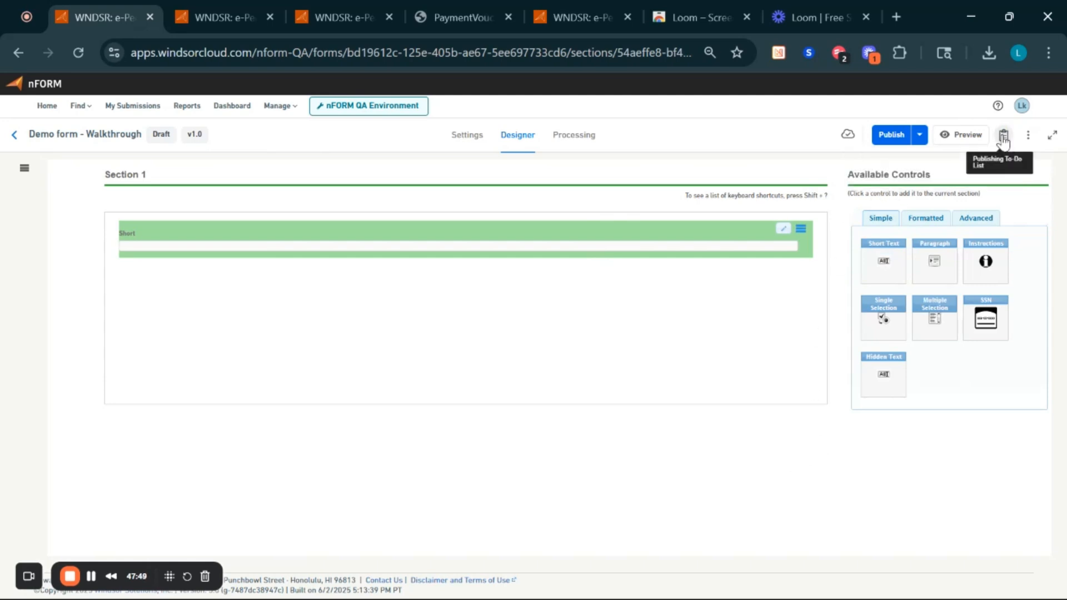
{"action": "left_click", "coordinate": [891, 136]}
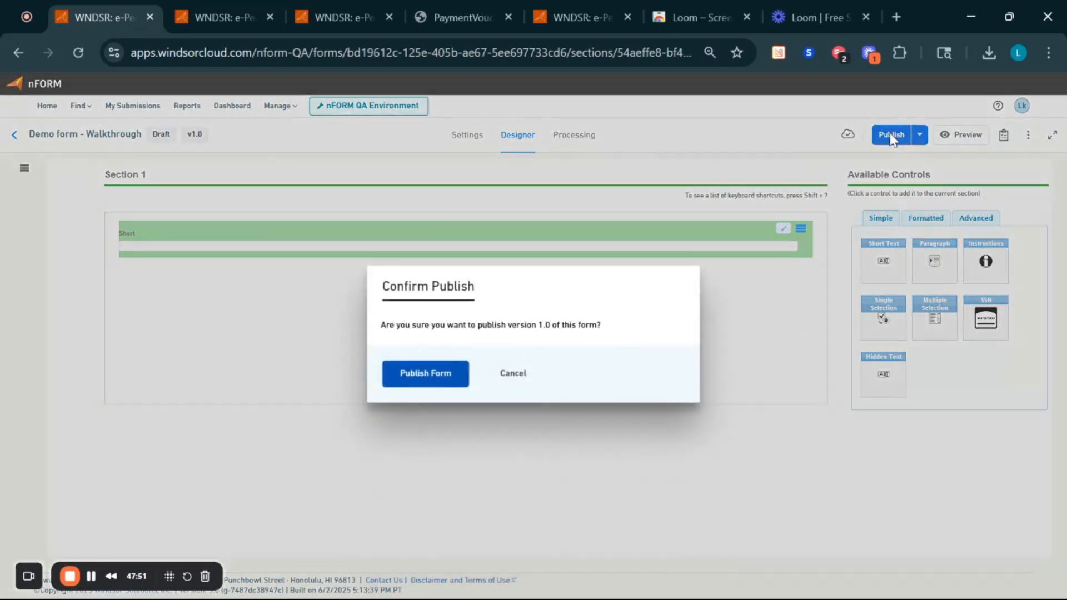
{"action": "left_click", "coordinate": [429, 376]}
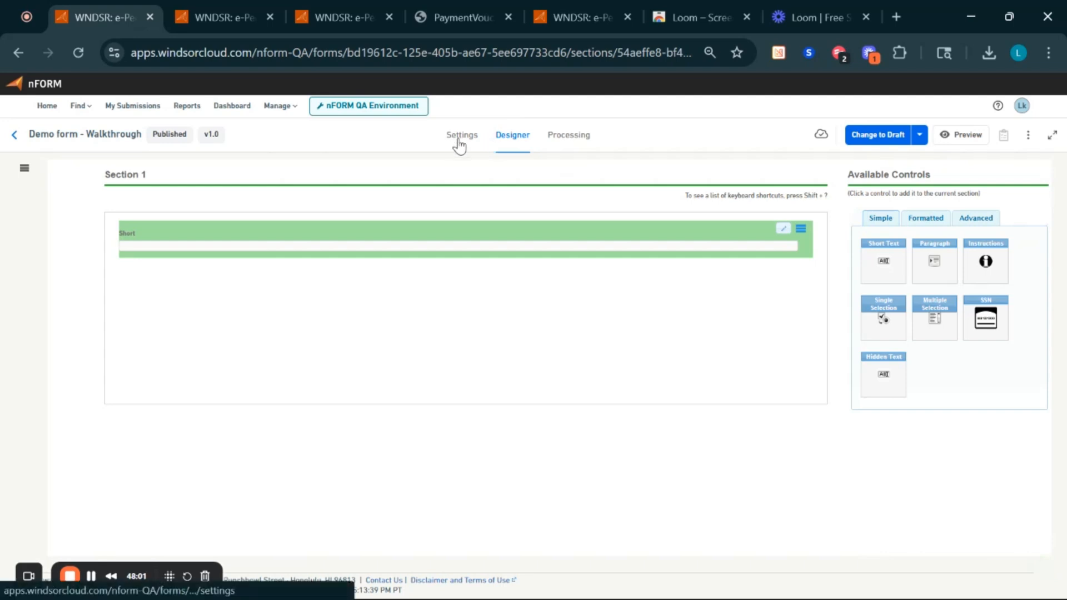
- Create draft version 1.1 and show its processing steps, containing only Form Submitted
{"action": "left_click", "coordinate": [580, 139]}
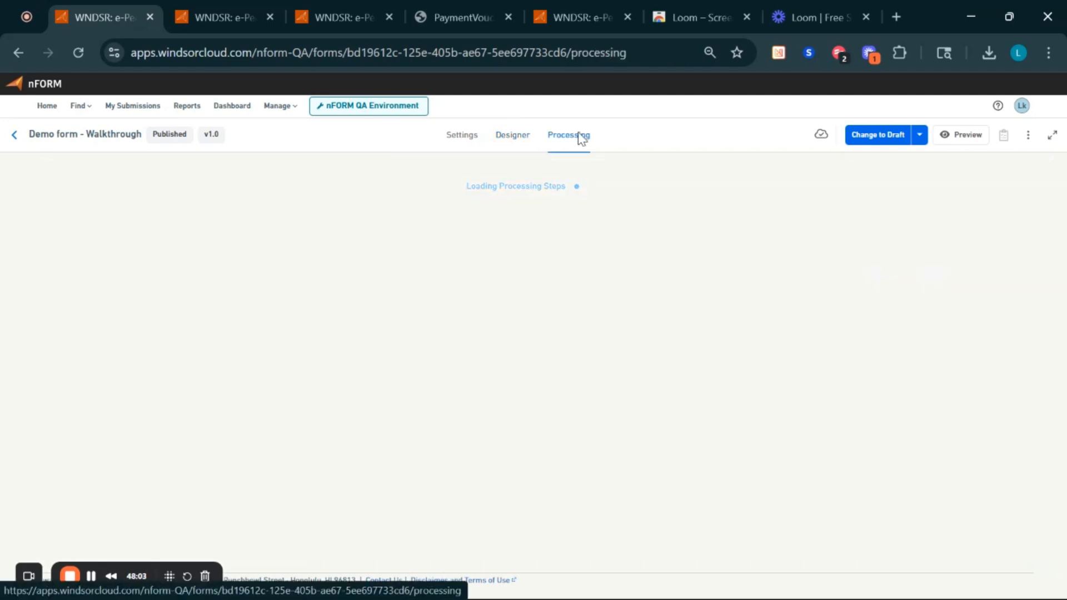
{"action": "left_click", "coordinate": [884, 140]}
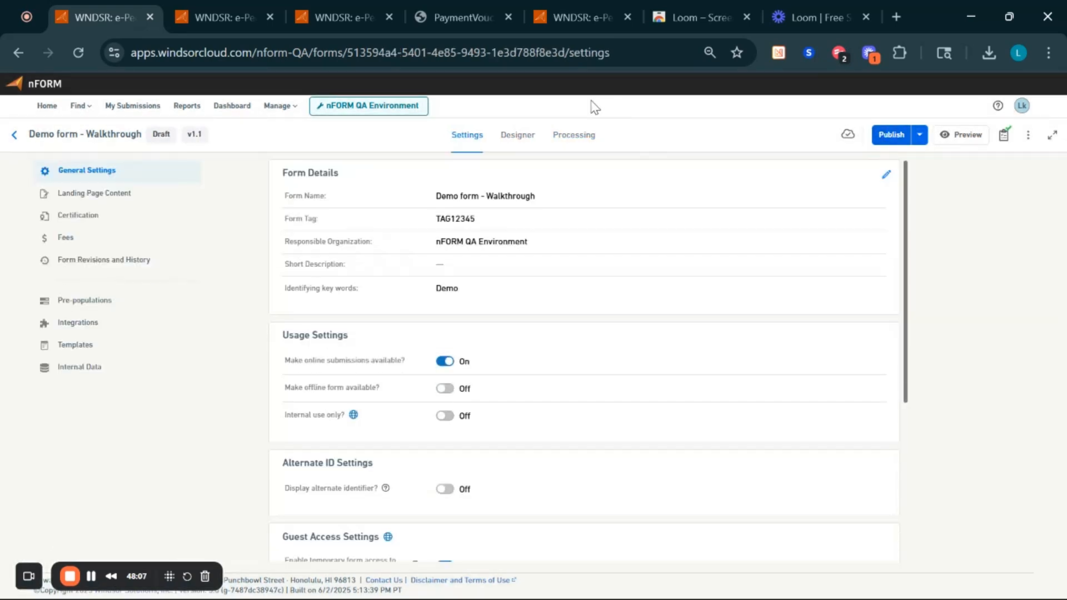
{"action": "left_click", "coordinate": [572, 138]}
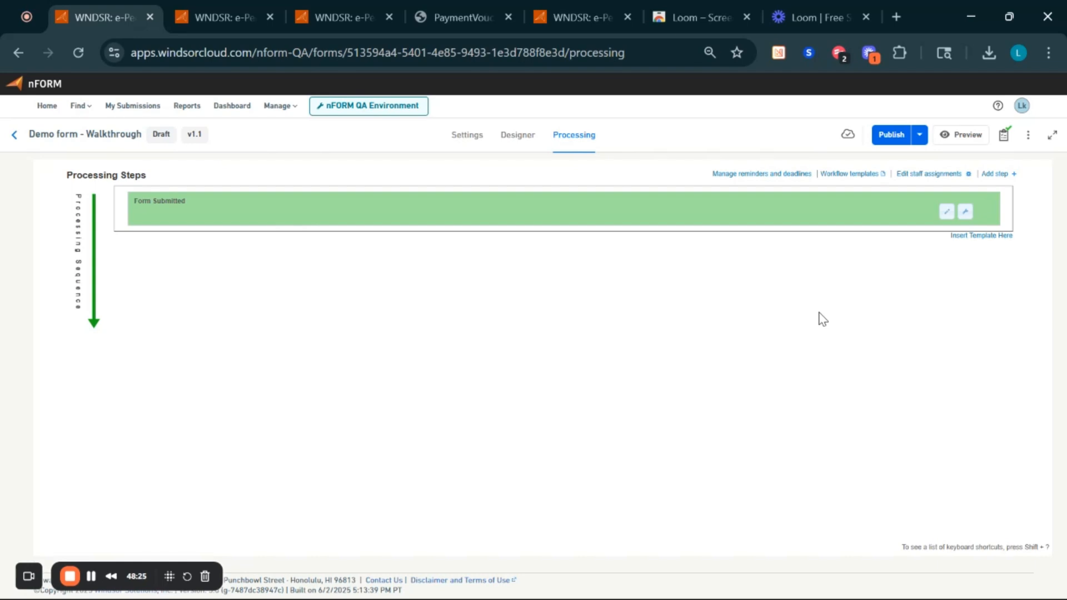
- Add an 'Admin Check' step assigned by default to a chosen person, visible to external users
{"action": "left_click", "coordinate": [995, 174]}
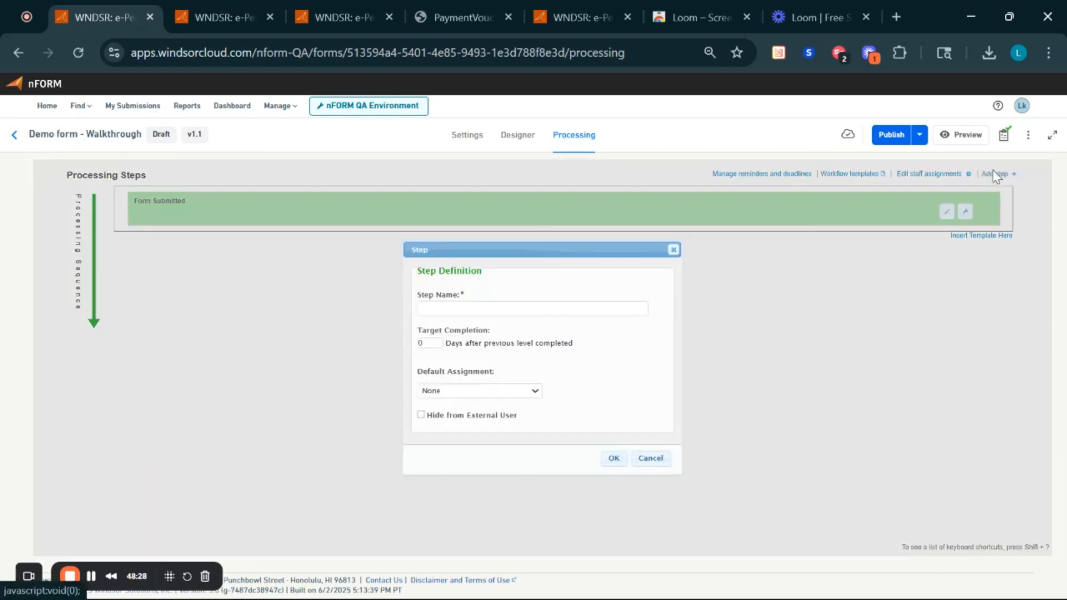
{"action": "left_click", "coordinate": [451, 310]}
{"action": "type", "text": "Admin"}
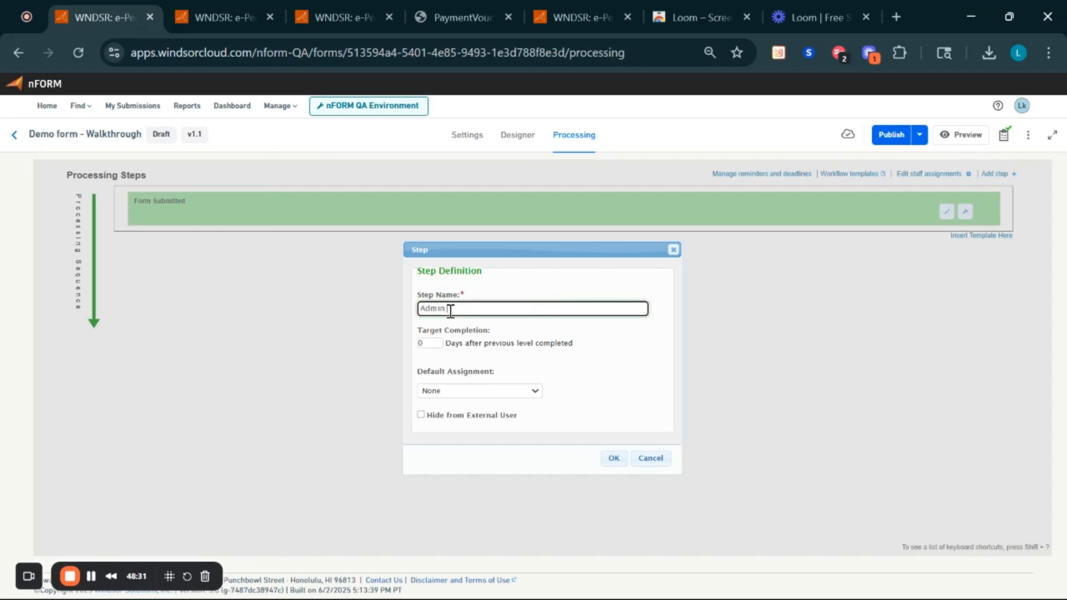
{"action": "type", "text": " Check"}
{"action": "left_click", "coordinate": [518, 393]}
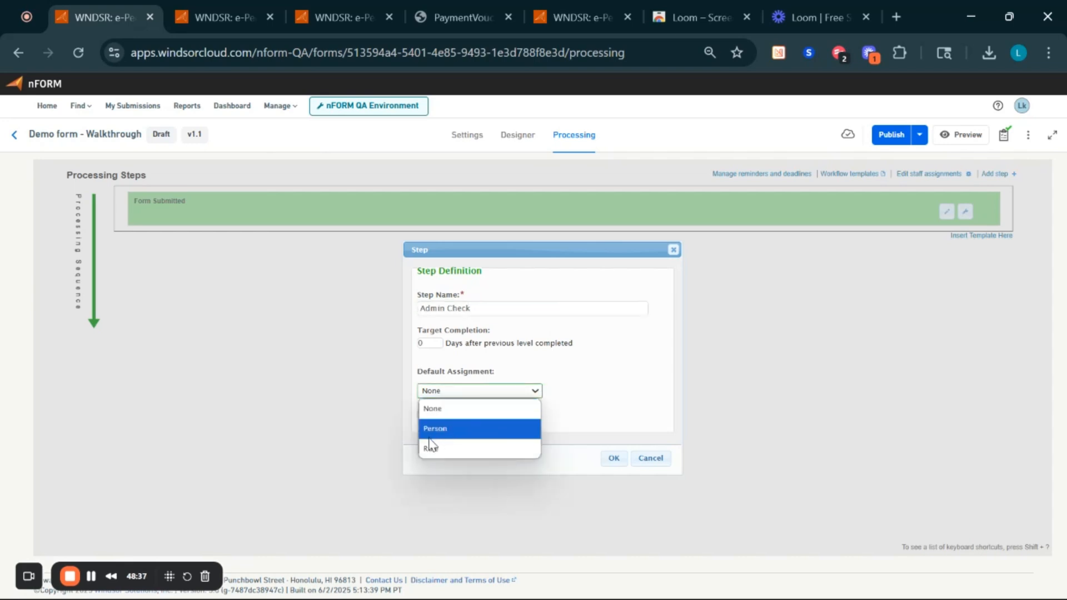
{"action": "left_click", "coordinate": [431, 436]}
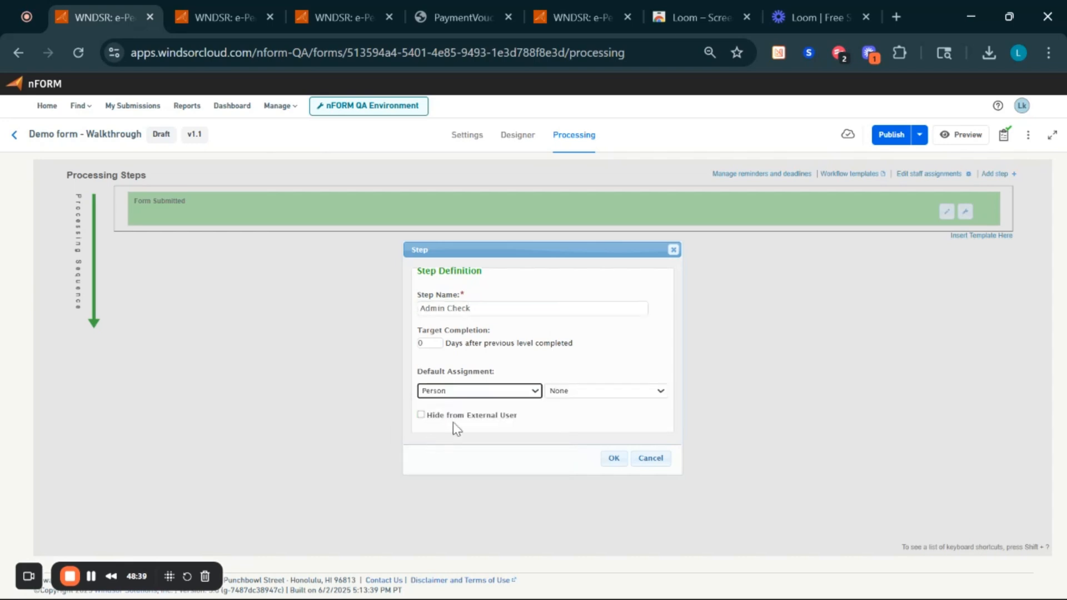
{"action": "left_click", "coordinate": [582, 394]}
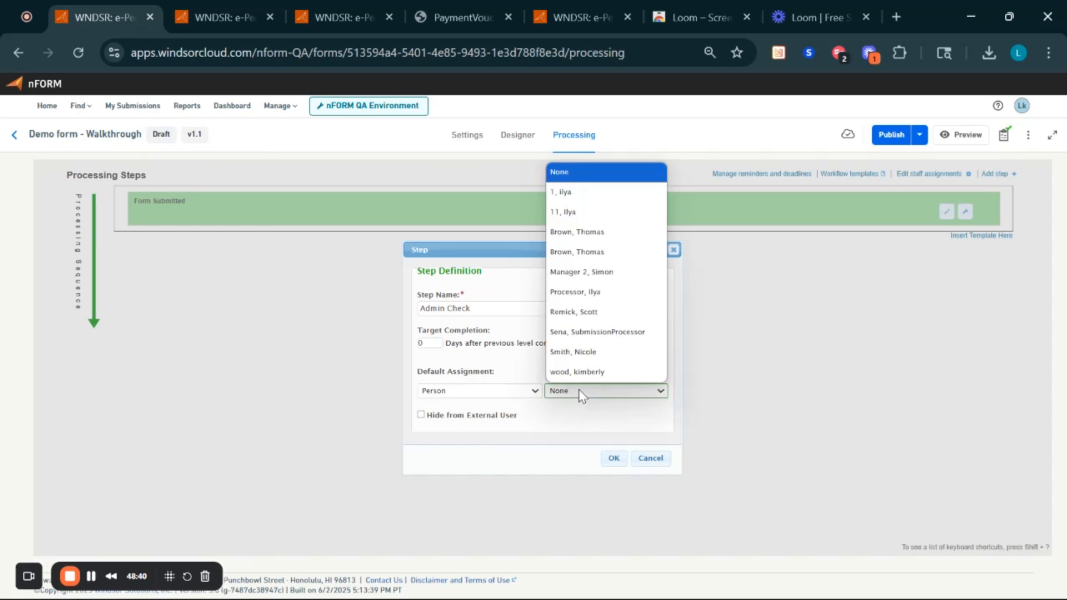
{"action": "left_click", "coordinate": [594, 358]}
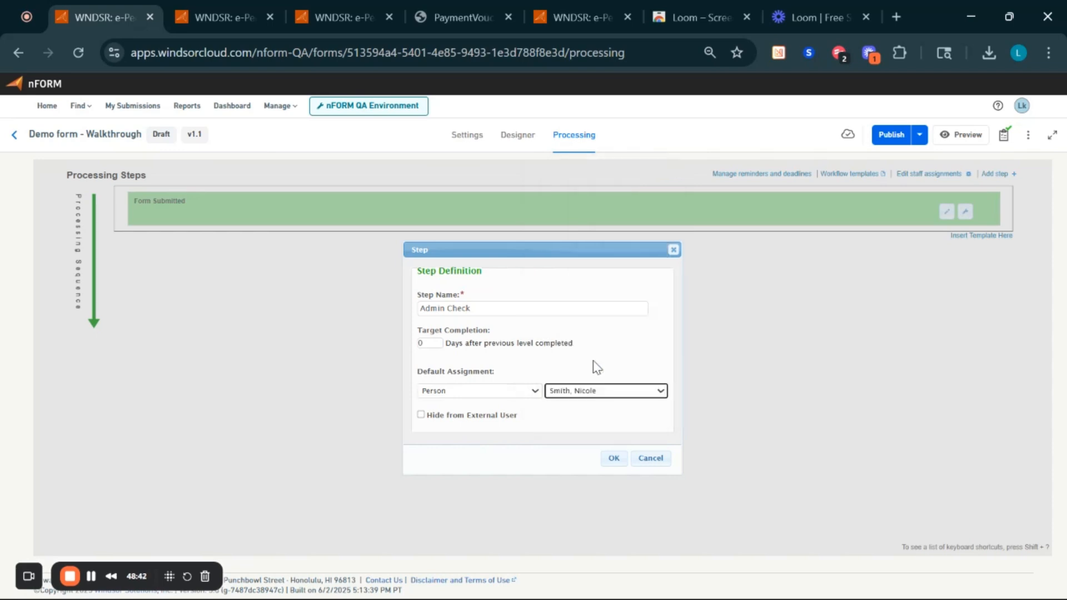
{"action": "left_click", "coordinate": [422, 415]}
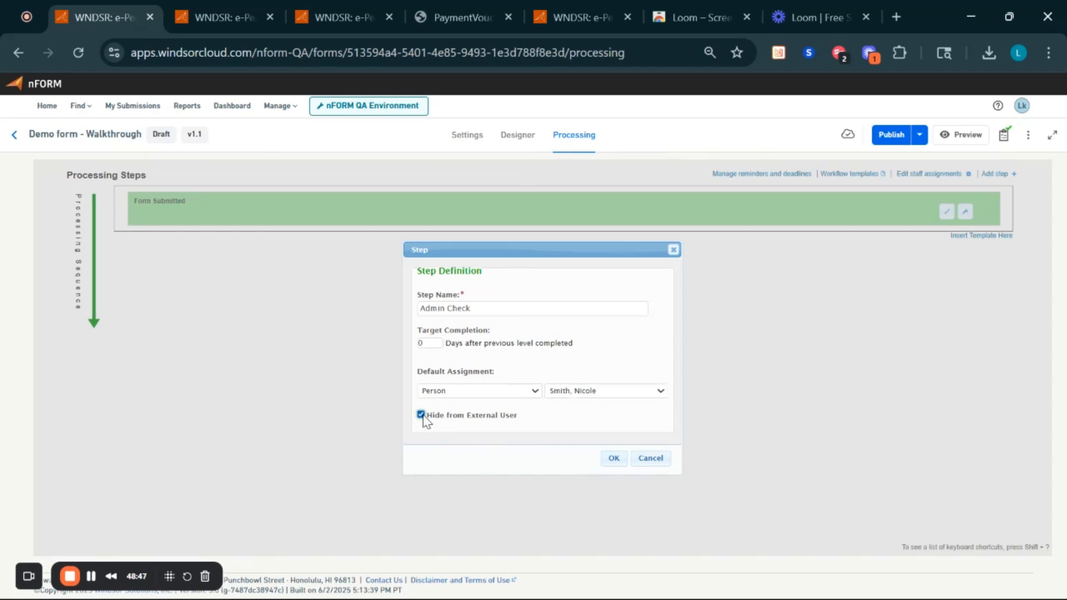
{"action": "left_click", "coordinate": [422, 416]}
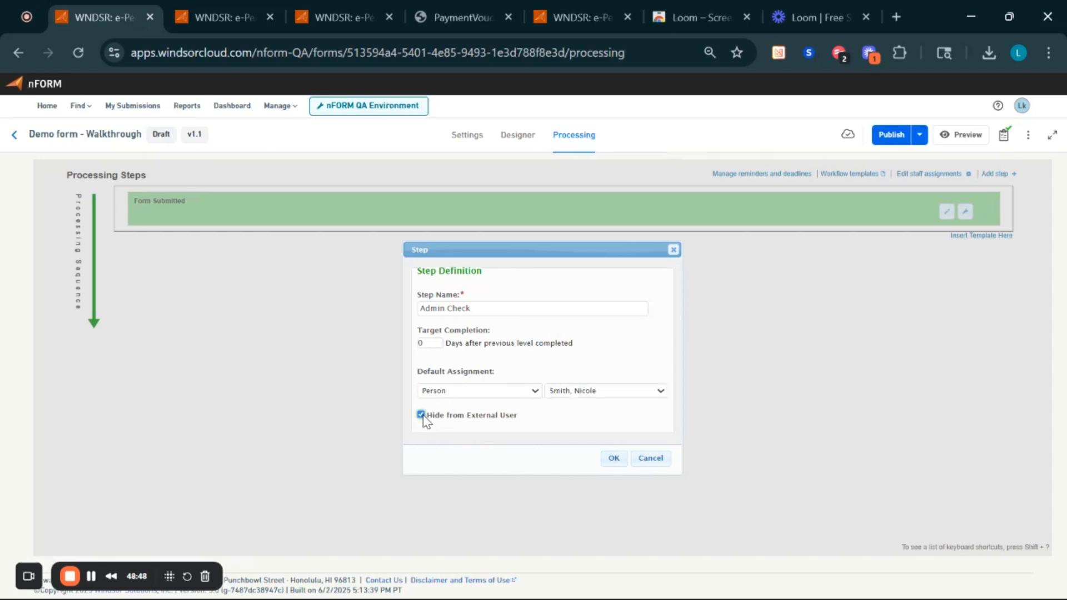
{"action": "left_click", "coordinate": [618, 461]}
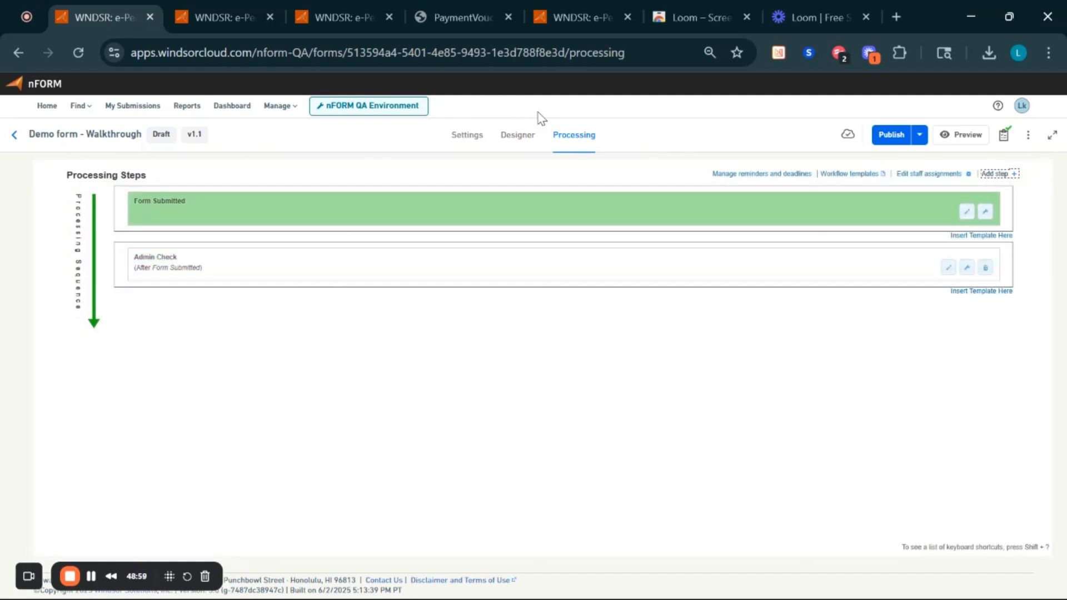
- Mark the submission's test step complete, then incomplete again, and return to Fee Demo settings
{"action": "left_click", "coordinate": [356, 17]}
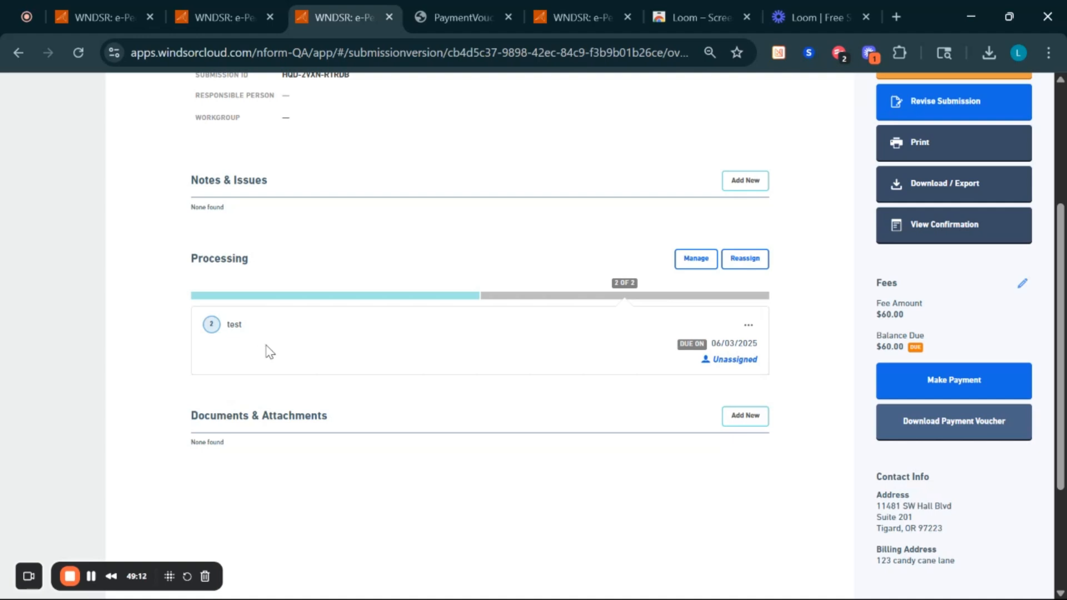
{"action": "left_click", "coordinate": [210, 327]}
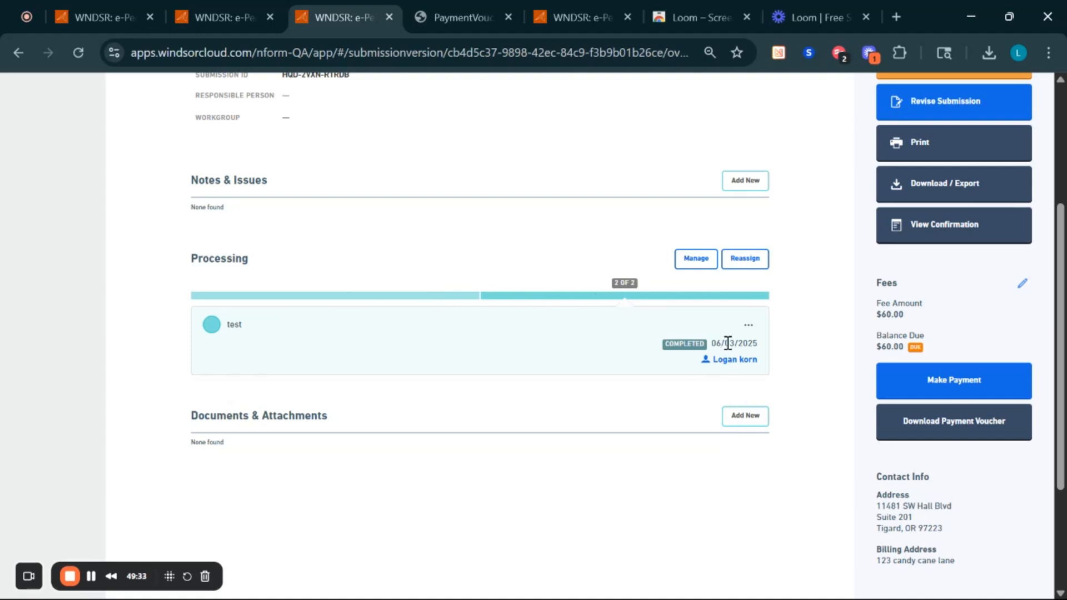
{"action": "left_click", "coordinate": [749, 325]}
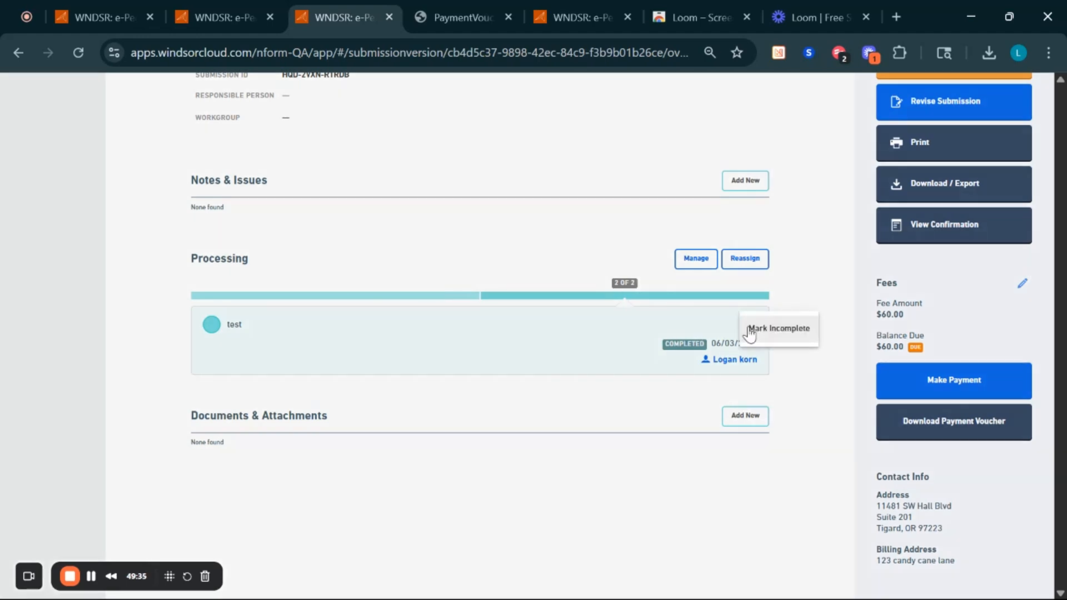
{"action": "left_click", "coordinate": [752, 329]}
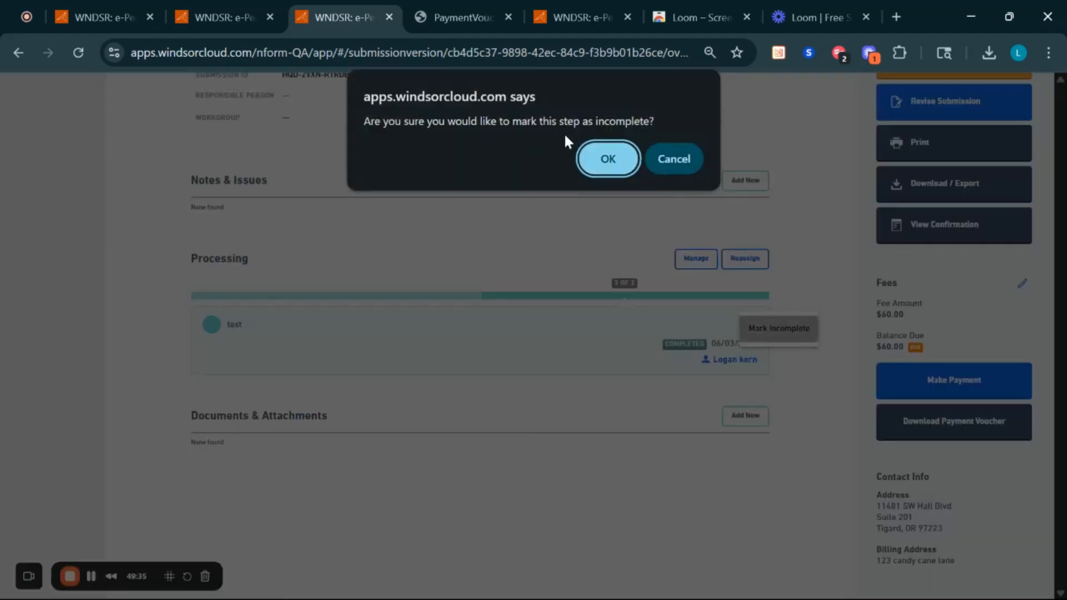
{"action": "left_click", "coordinate": [611, 161]}
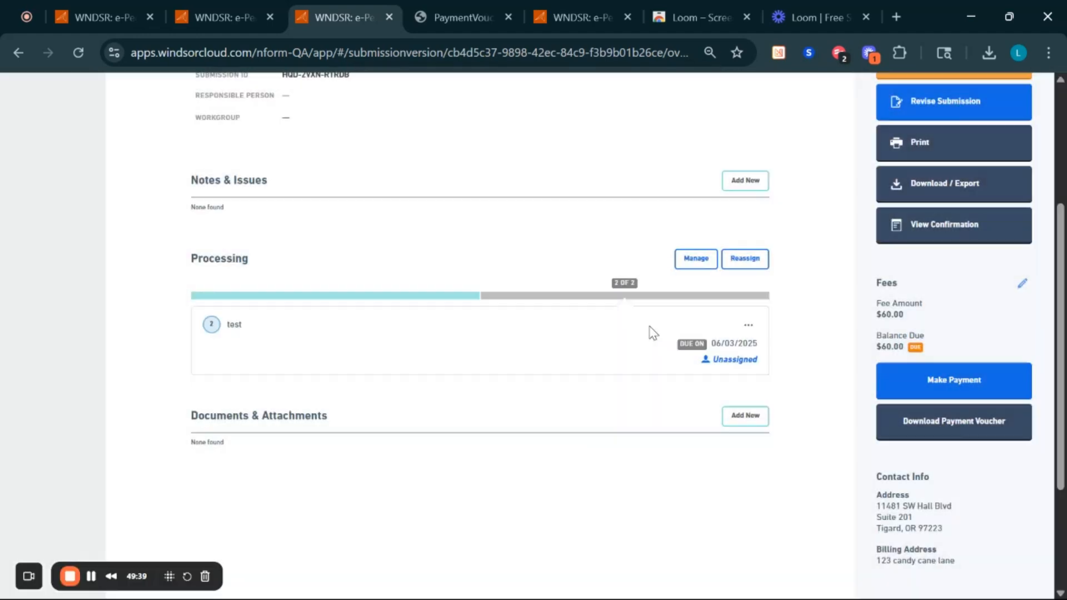
{"action": "left_click", "coordinate": [229, 14]}
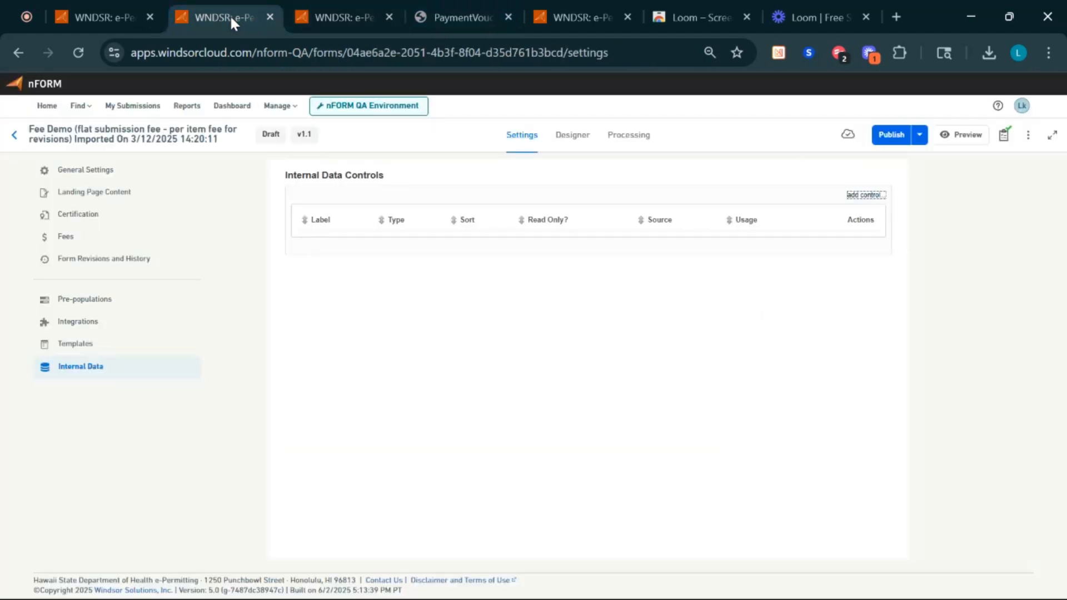